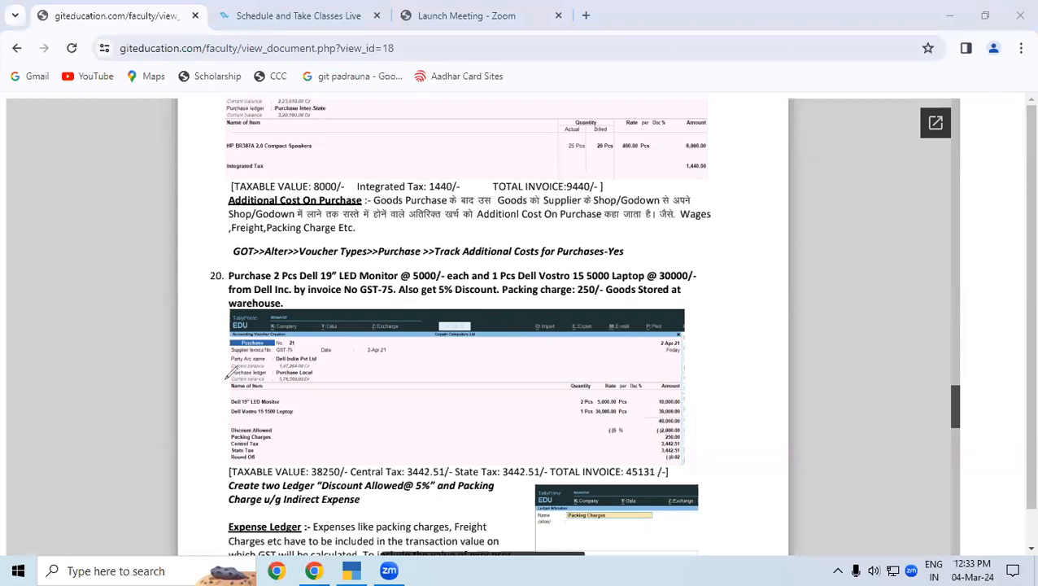
# - Sketch a circled P and an outlined G beside exercise 20, with an arrow running from P to G
pyautogui.click(105, 390)
pyautogui.moveTo(727, 252)
pyautogui.mouseDown()
pyautogui.moveTo(720, 271)
pyautogui.moveTo(752, 284)
pyautogui.moveTo(742, 259)
pyautogui.moveTo(755, 287)
pyautogui.mouseUp()
pyautogui.moveTo(849, 238)
pyautogui.mouseDown()
pyautogui.moveTo(861, 273)
pyautogui.moveTo(869, 205)
pyautogui.moveTo(872, 265)
pyautogui.mouseUp()
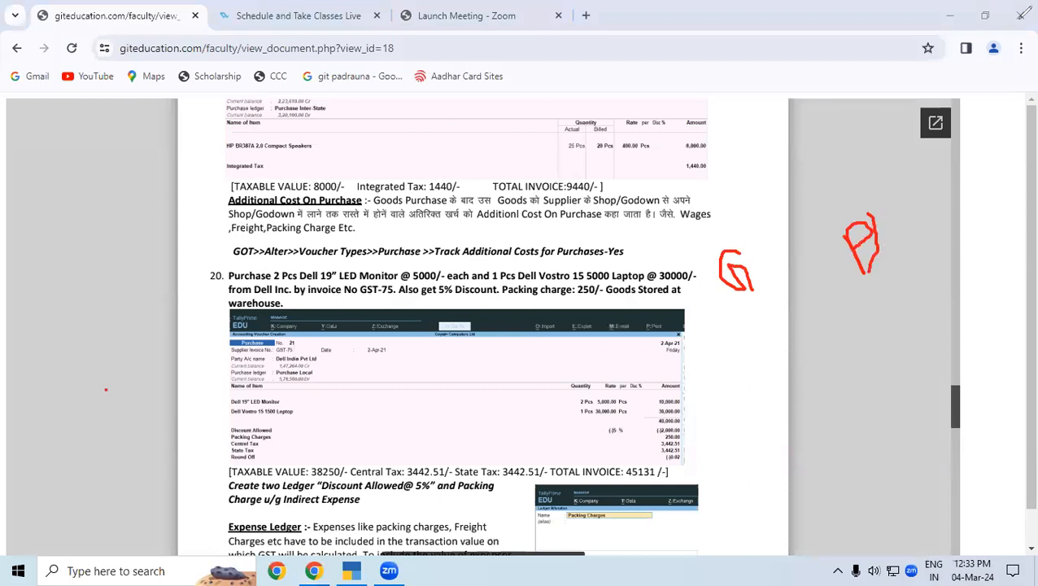
pyautogui.hotkey('ctrl', 'z')
pyautogui.moveTo(852, 214)
pyautogui.mouseDown()
pyautogui.moveTo(896, 247)
pyautogui.moveTo(837, 254)
pyautogui.moveTo(863, 213)
pyautogui.mouseUp()
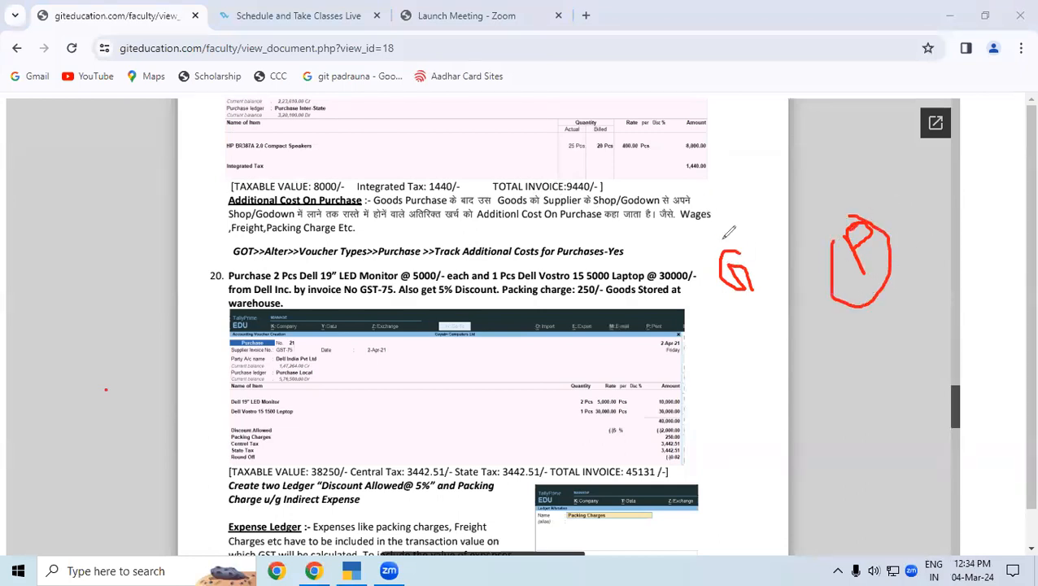
pyautogui.moveTo(762, 322); pyautogui.dragTo(722, 236)
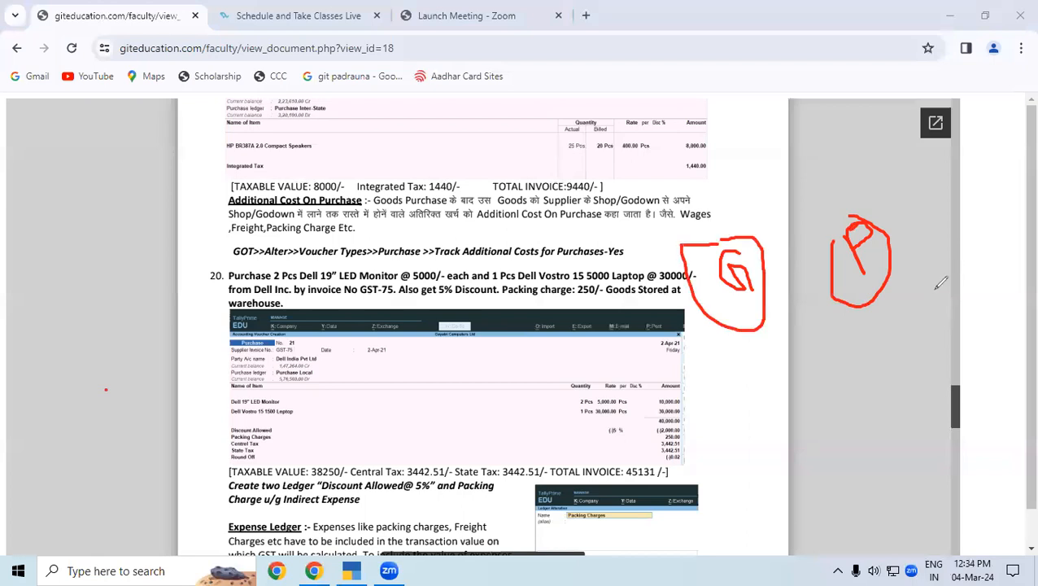
pyautogui.moveTo(925, 304)
pyautogui.mouseDown()
pyautogui.moveTo(760, 344)
pyautogui.moveTo(769, 344)
pyautogui.moveTo(777, 310)
pyautogui.mouseUp()
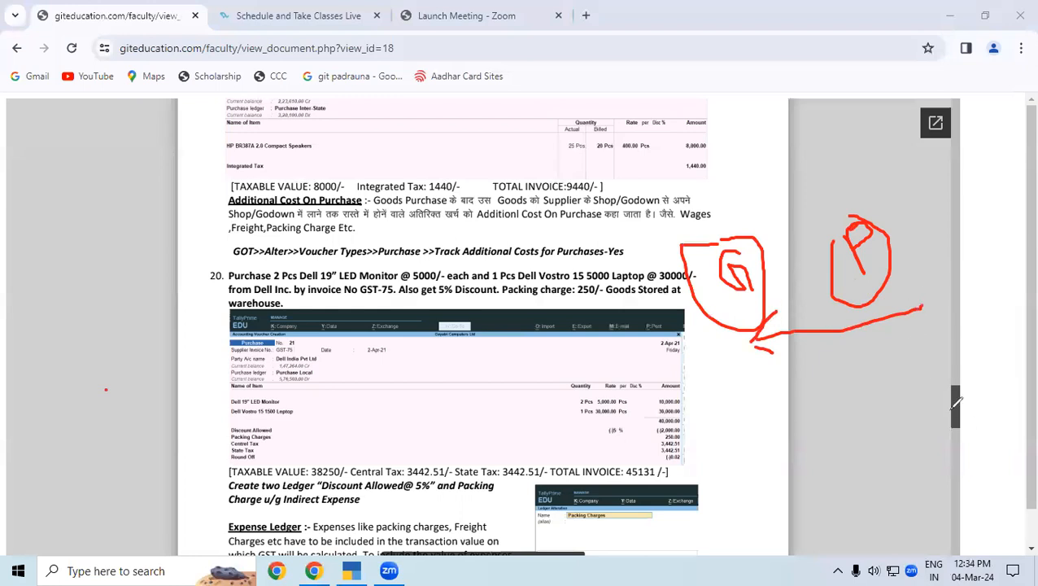
# - Add a circled T below the arrow, a curved arrow from G to P, and check marks beside the T
pyautogui.moveTo(819, 353)
pyautogui.mouseDown()
pyautogui.moveTo(830, 380)
pyautogui.moveTo(814, 357)
pyautogui.moveTo(833, 341)
pyautogui.mouseUp()
pyautogui.moveTo(805, 340)
pyautogui.mouseDown()
pyautogui.moveTo(796, 350)
pyautogui.moveTo(817, 389)
pyautogui.moveTo(850, 341)
pyautogui.moveTo(821, 336)
pyautogui.mouseUp()
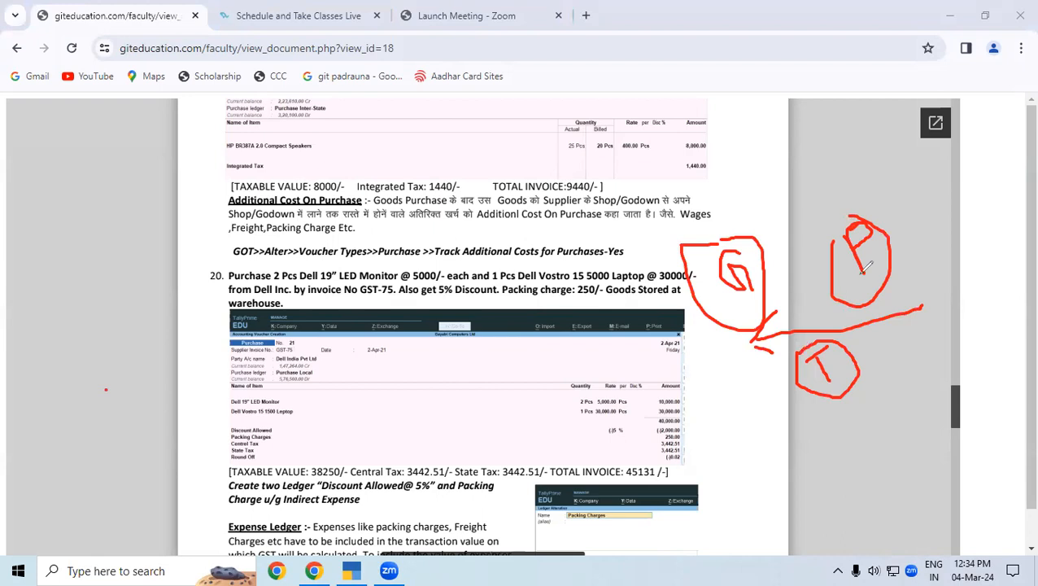
pyautogui.moveTo(753, 220)
pyautogui.mouseDown()
pyautogui.moveTo(862, 169)
pyautogui.moveTo(887, 185)
pyautogui.mouseUp()
pyautogui.moveTo(867, 364); pyautogui.dragTo(930, 311)
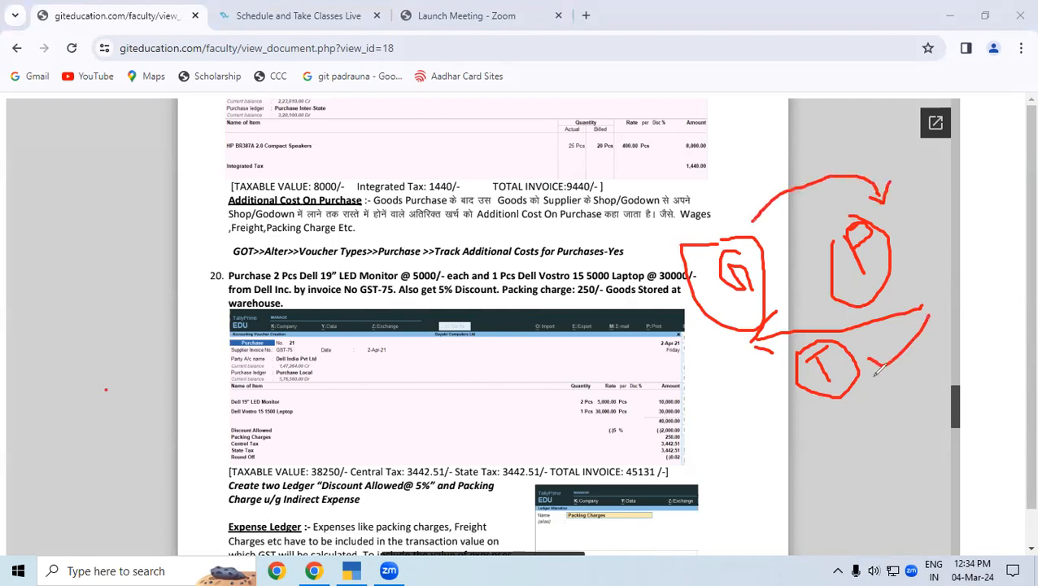
pyautogui.moveTo(870, 360)
pyautogui.mouseDown()
pyautogui.moveTo(910, 363)
pyautogui.moveTo(940, 342)
pyautogui.mouseUp()
# - Mark the Additional Cost On Purchase heading with a check and underline the path down to Track Additional Costs for Purchases-Yes
pyautogui.moveTo(169, 203)
pyautogui.mouseDown()
pyautogui.moveTo(194, 216)
pyautogui.moveTo(244, 185)
pyautogui.mouseUp()
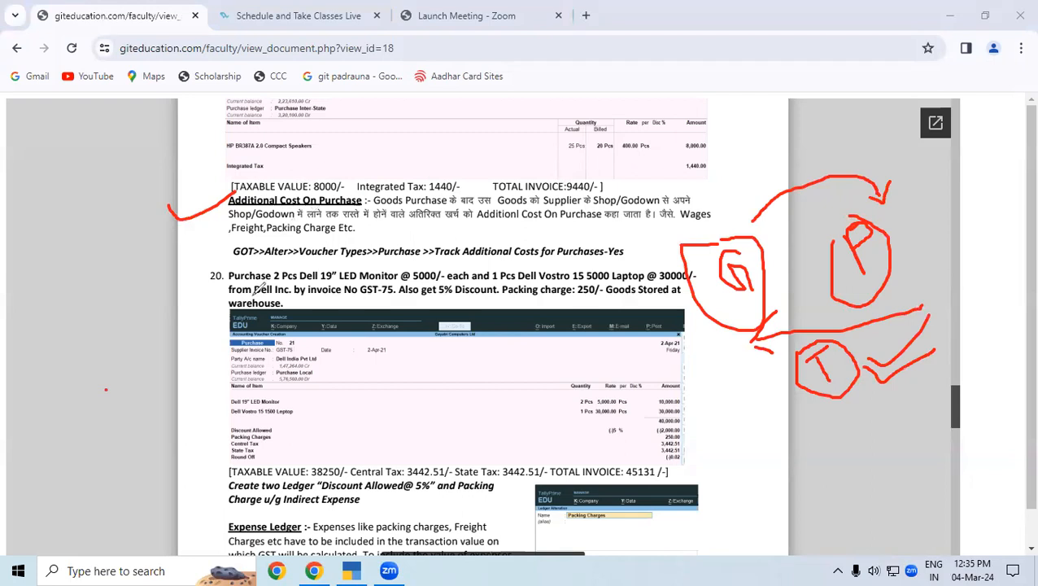
pyautogui.moveTo(231, 261); pyautogui.dragTo(258, 264)
pyautogui.moveTo(269, 262); pyautogui.dragTo(292, 262)
pyautogui.moveTo(303, 261); pyautogui.dragTo(413, 258)
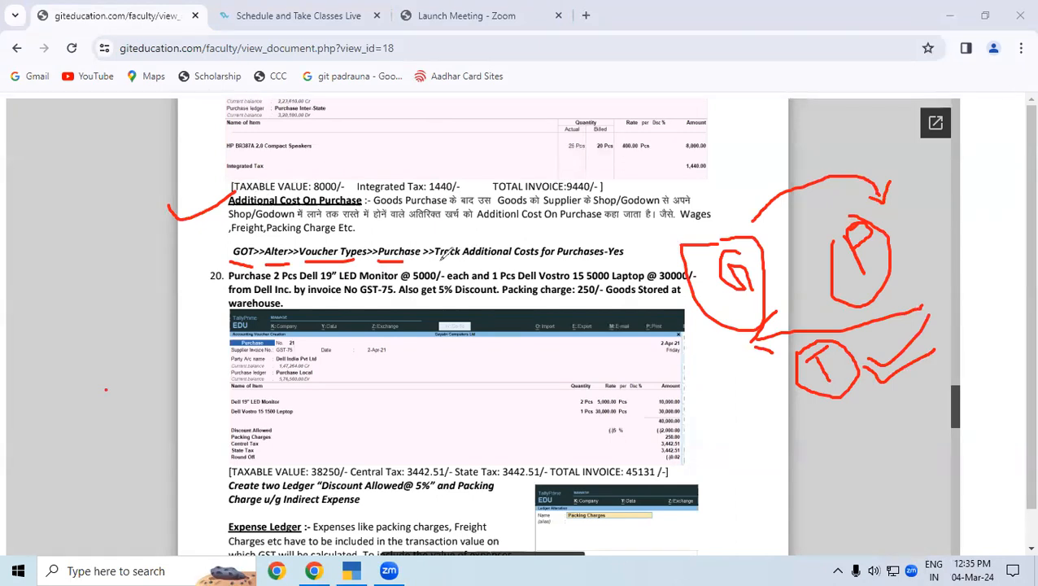
pyautogui.moveTo(461, 262); pyautogui.dragTo(624, 260)
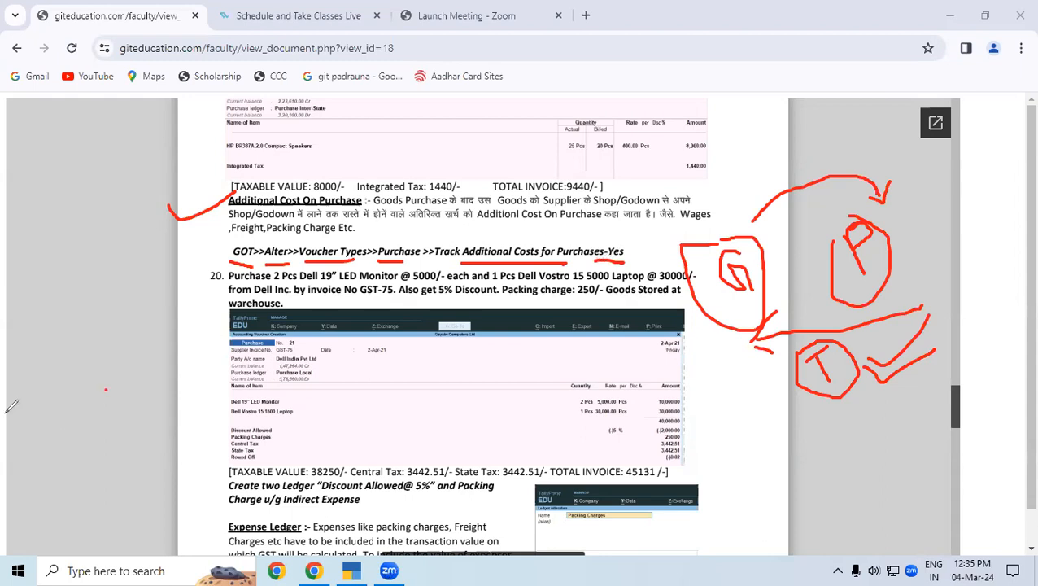
# - Switch to TallyPrime and open the Purchase voucher type for alteration
pyautogui.click(351, 570)
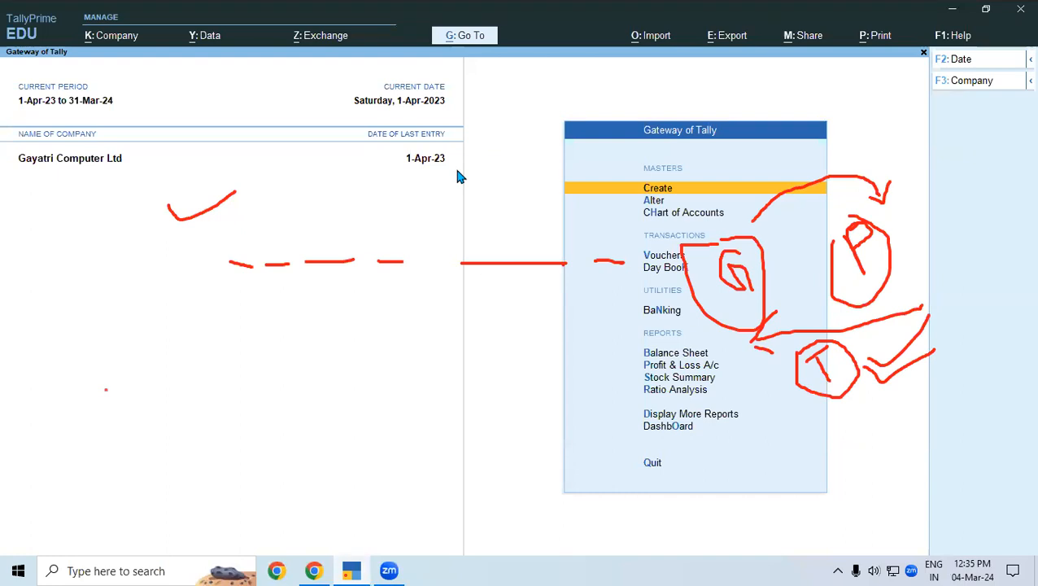
pyautogui.press('Down')
pyautogui.press('Return')
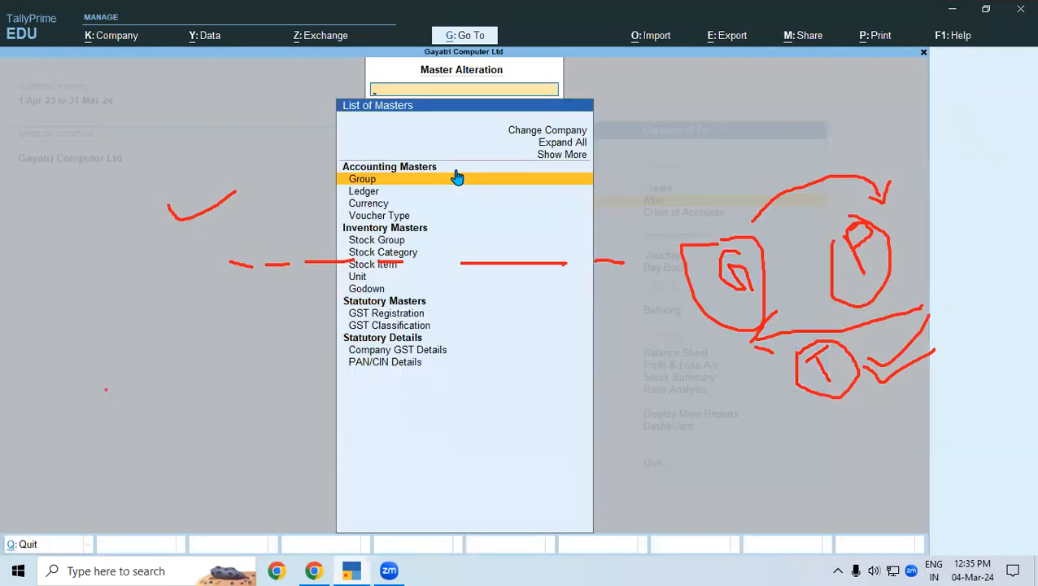
pyautogui.press('Down')
pyautogui.press('Down')
pyautogui.press('Down')
pyautogui.press('Return')
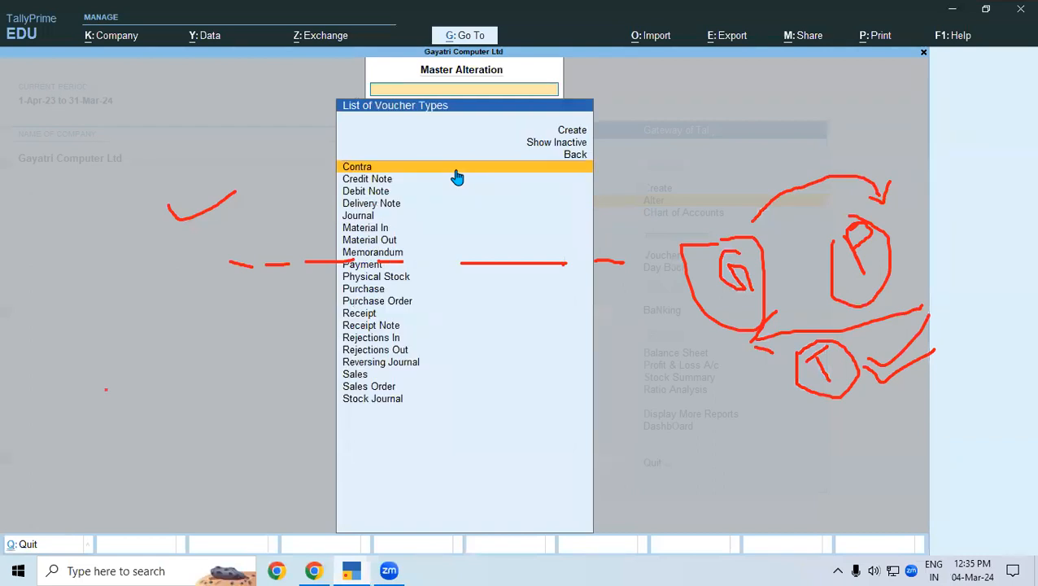
pyautogui.write('Pu')
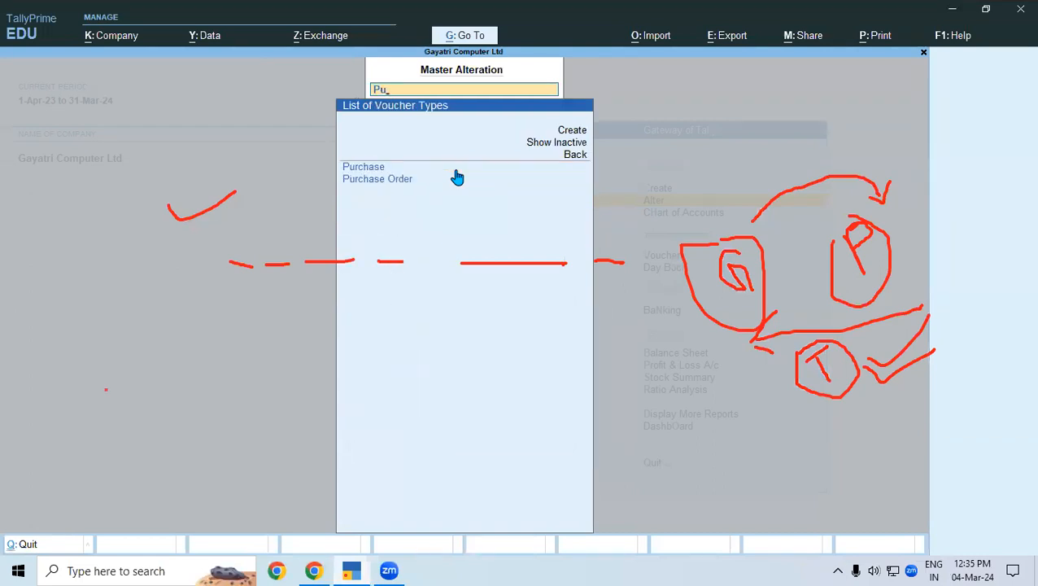
pyautogui.press('Return')
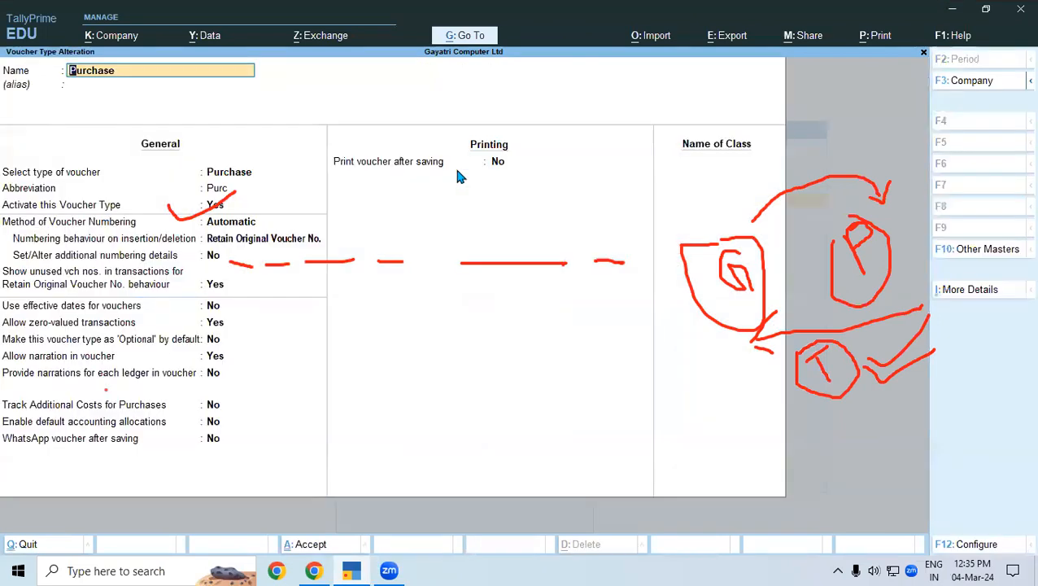
# - Set Track Additional Costs for Purchases to Yes in the Purchase voucher type, save it, and return to the Gateway of Tally
pyautogui.press('Return')
pyautogui.press('Return')
pyautogui.press('Return')
pyautogui.press('Return')
pyautogui.press('Return')
pyautogui.press('Return')
pyautogui.press('Return')
pyautogui.press('Return')
pyautogui.press('Return')
pyautogui.press('Return')
pyautogui.press('Return')
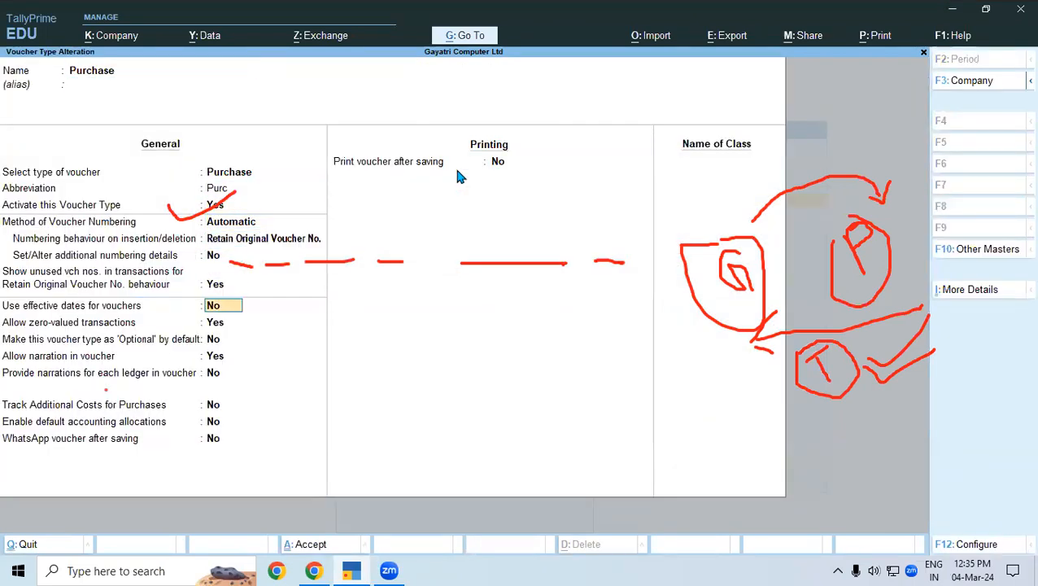
pyautogui.press('Return')
pyautogui.press('Return')
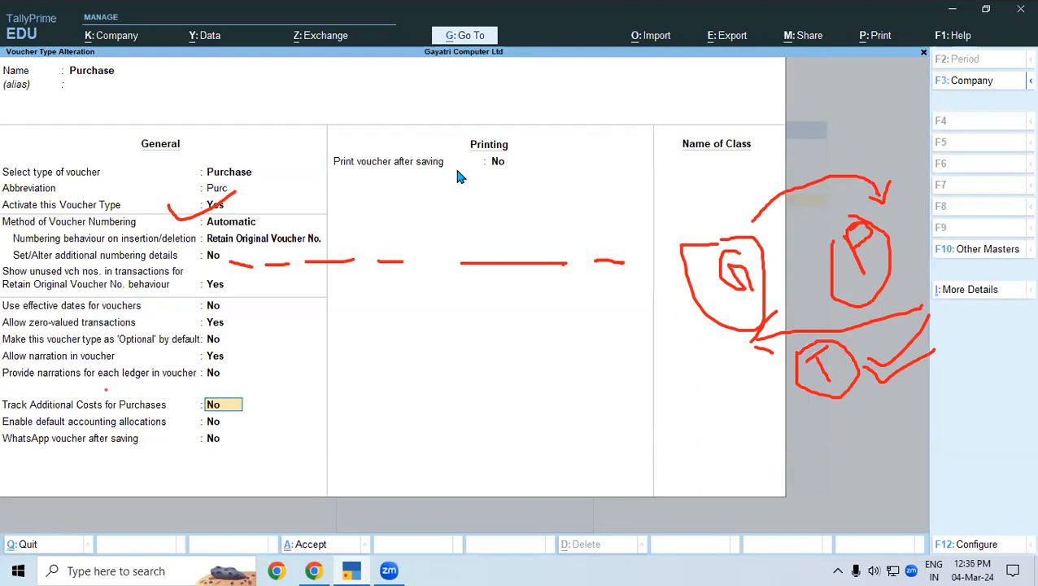
pyautogui.write('y')
pyautogui.press('Return')
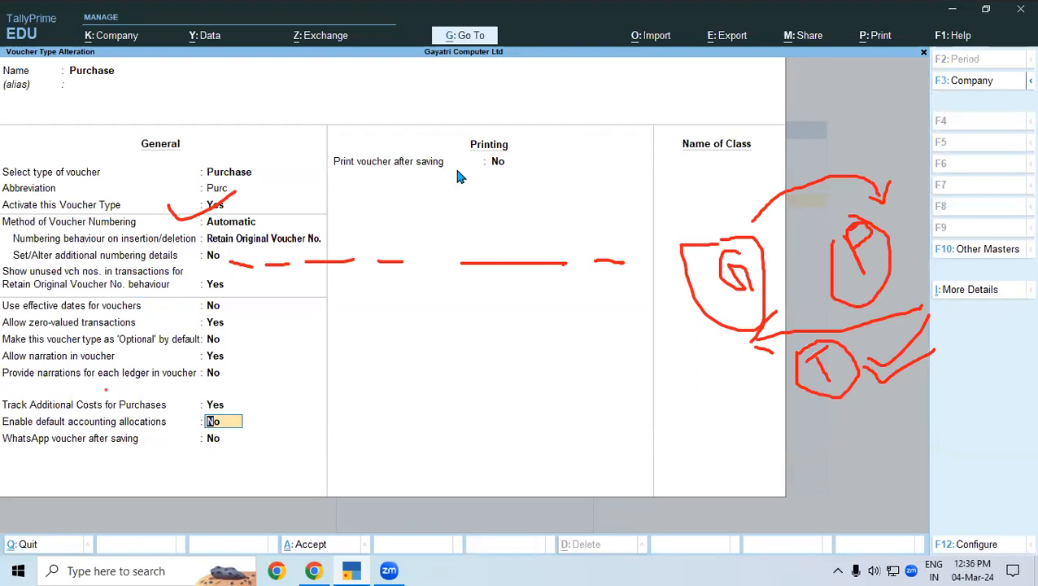
pyautogui.press('ctrl')
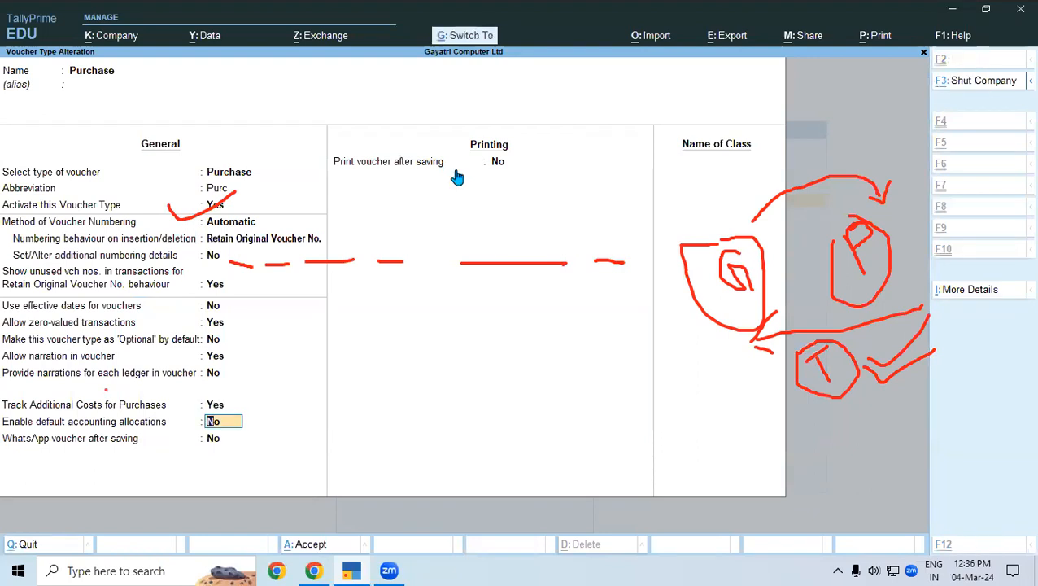
pyautogui.hotkey('ctrl', 'a')
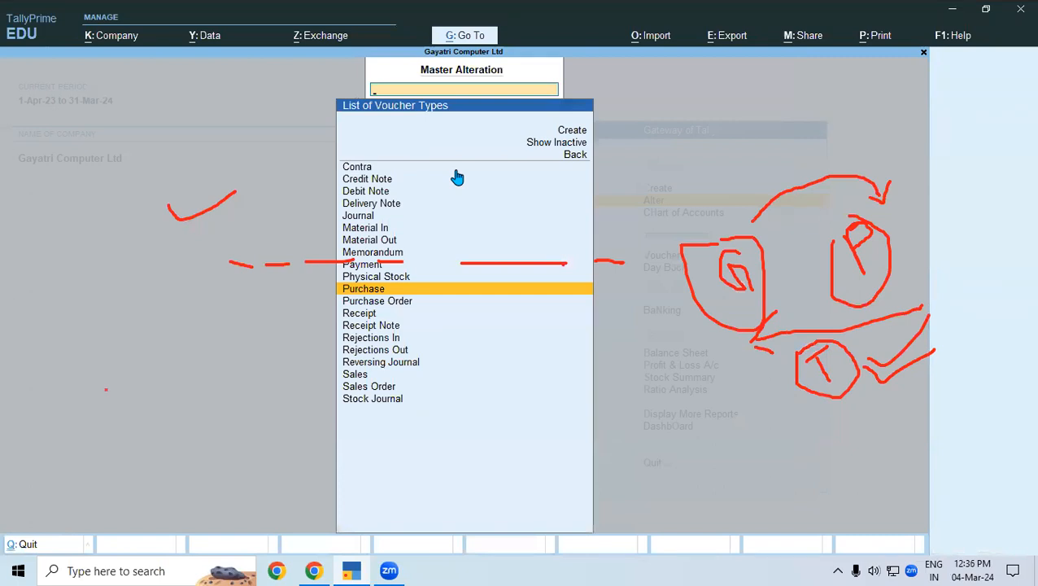
pyautogui.press('Escape')
pyautogui.press('Escape')
pyautogui.press('Up')
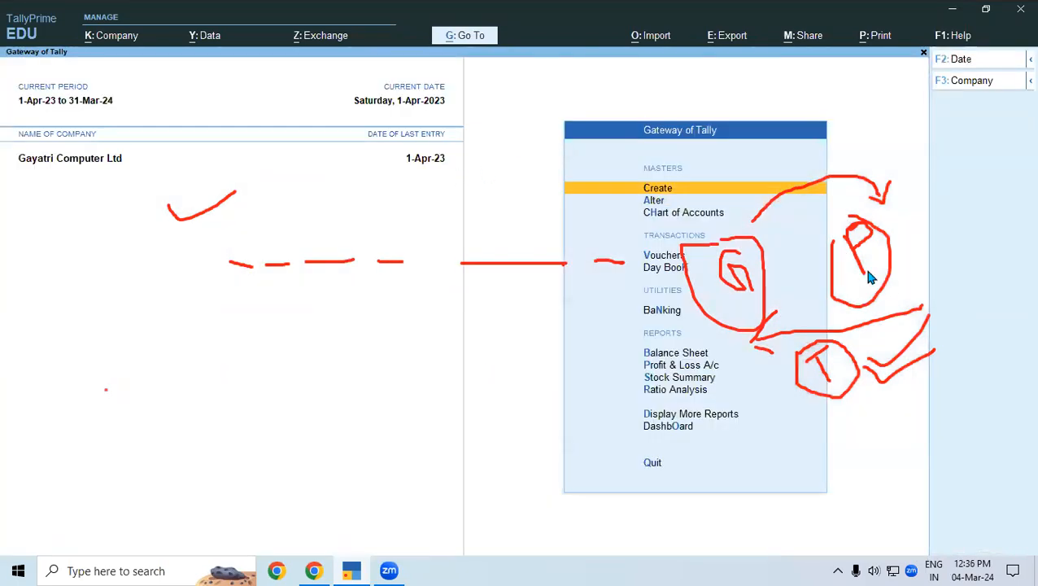
# - Reopen the Purchase voucher type to check its Track Additional Costs for Purchases setting, then accept the form
pyautogui.press('Down')
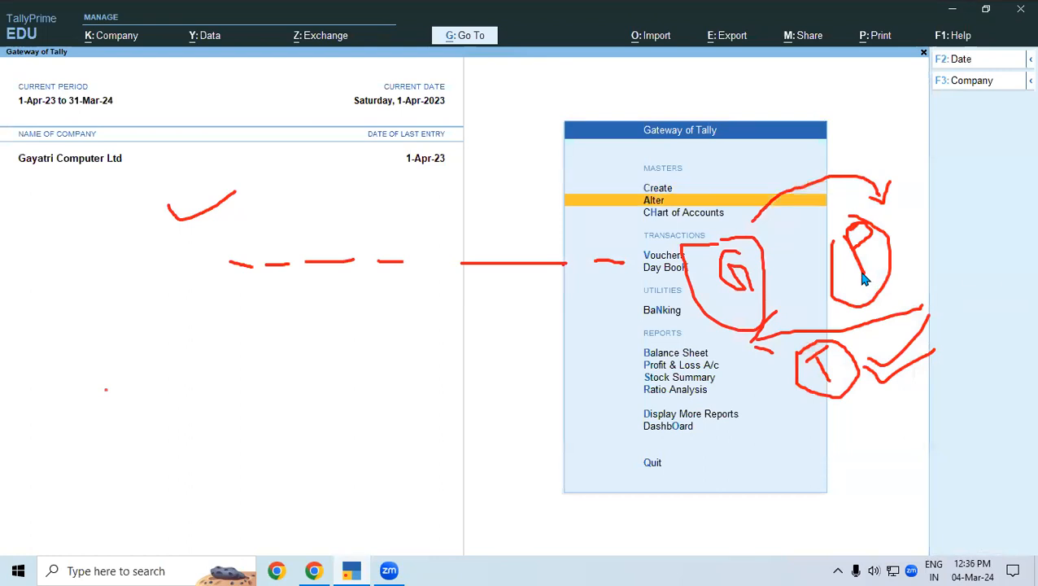
pyautogui.press('Return')
pyautogui.press('Down')
pyautogui.press('Down')
pyautogui.press('Down')
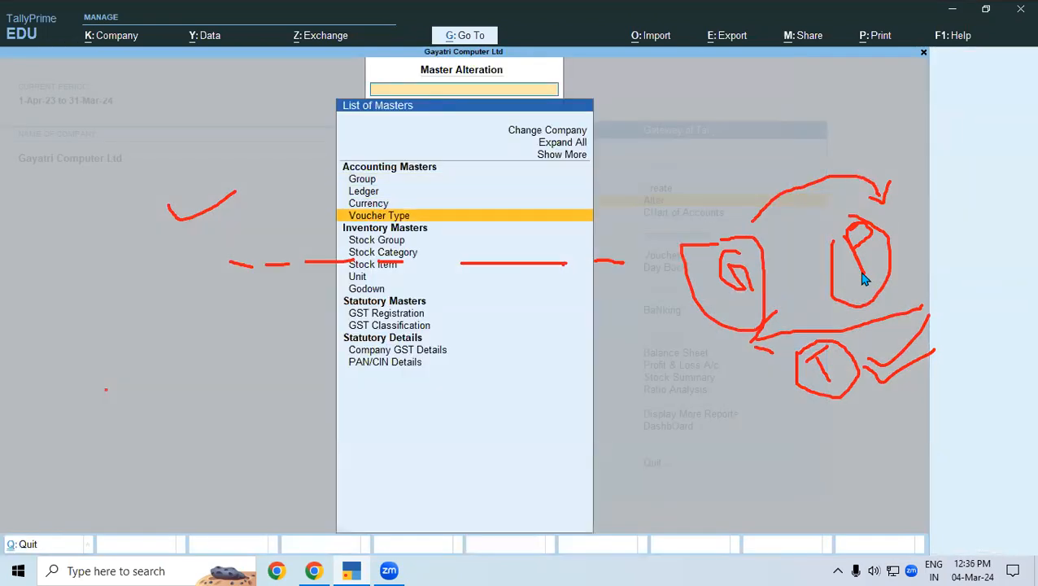
pyautogui.press('Return')
pyautogui.press('Down')
pyautogui.press('Down')
pyautogui.press('Down')
pyautogui.press('Down')
pyautogui.press('Down')
pyautogui.press('Down')
pyautogui.press('Down')
pyautogui.press('Down')
pyautogui.press('Down')
pyautogui.press('Down')
pyautogui.press('Down')
pyautogui.press('Down')
pyautogui.press('Down')
pyautogui.press('Down')
pyautogui.press('Down')
pyautogui.press('Down')
pyautogui.press('Down')
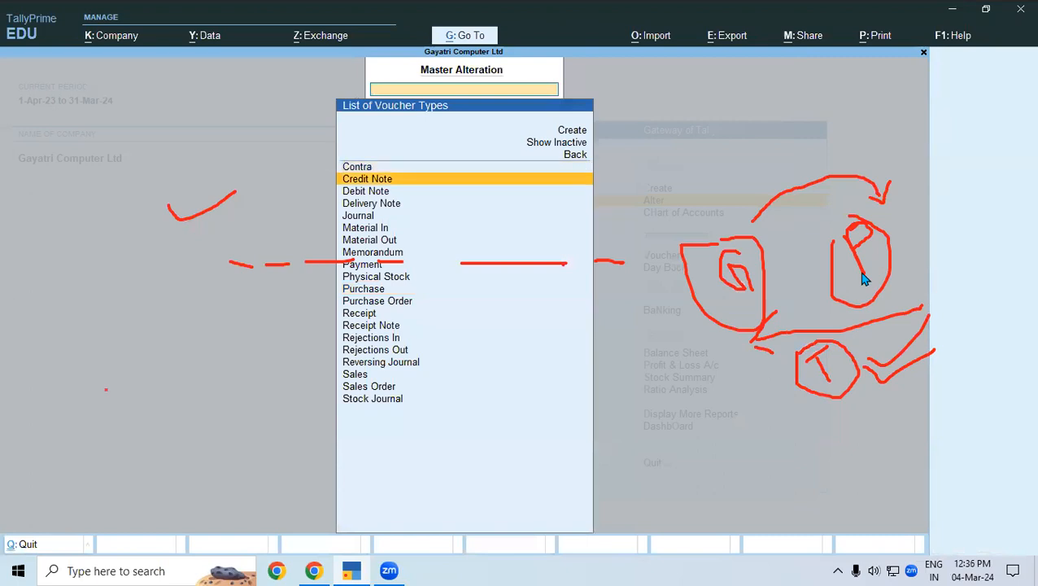
pyautogui.press('Up')
pyautogui.press('Up')
pyautogui.press('Up')
pyautogui.press('Up')
pyautogui.press('Up')
pyautogui.press('Up')
pyautogui.press('Up')
pyautogui.press('Return')
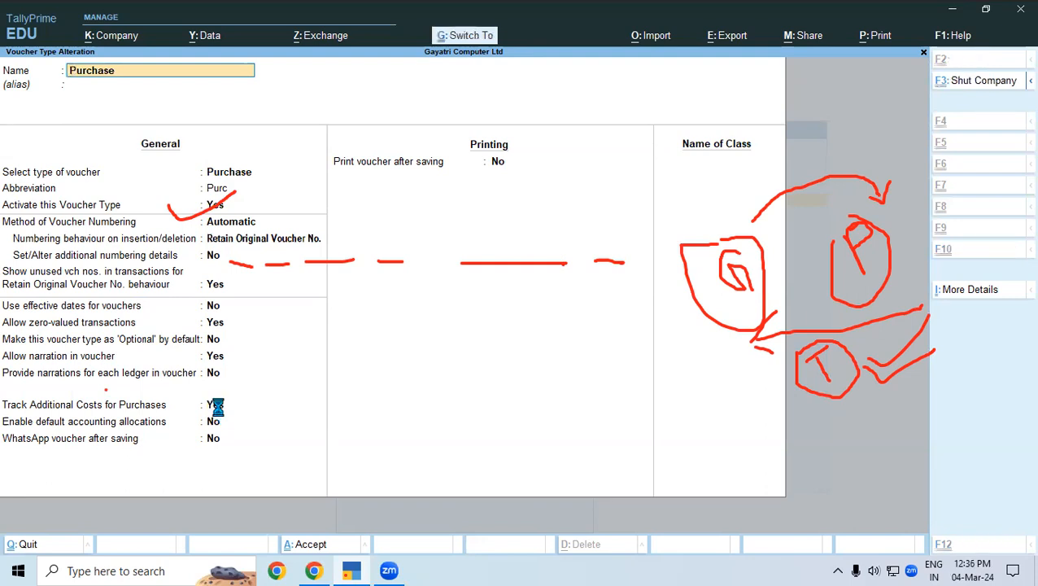
pyautogui.hotkey('ctrl', 'a')
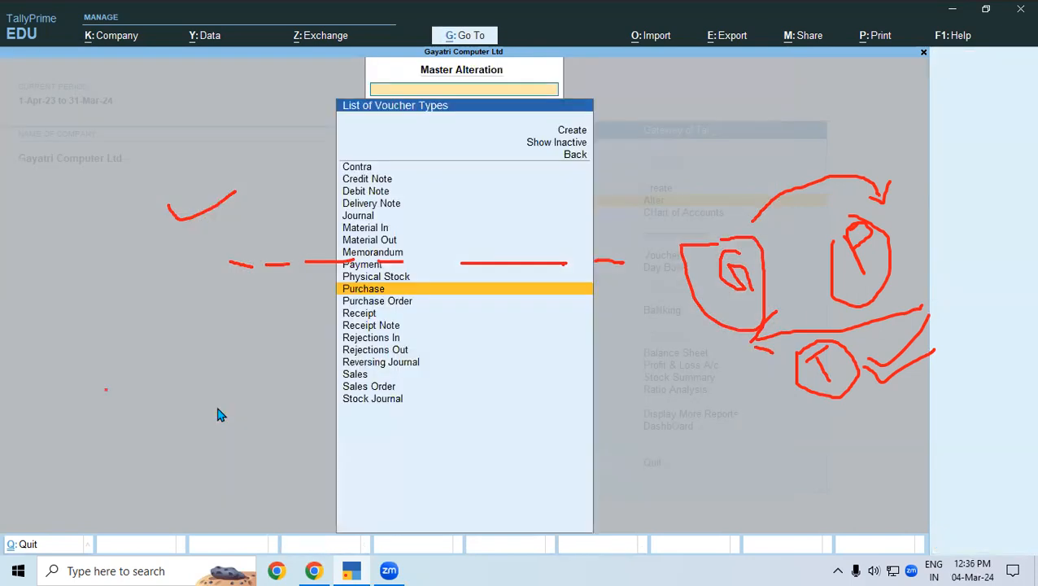
# - Consult exercise 20 in Chrome and return to TallyPrime to open a new Purchase voucher
pyautogui.click(315, 571)
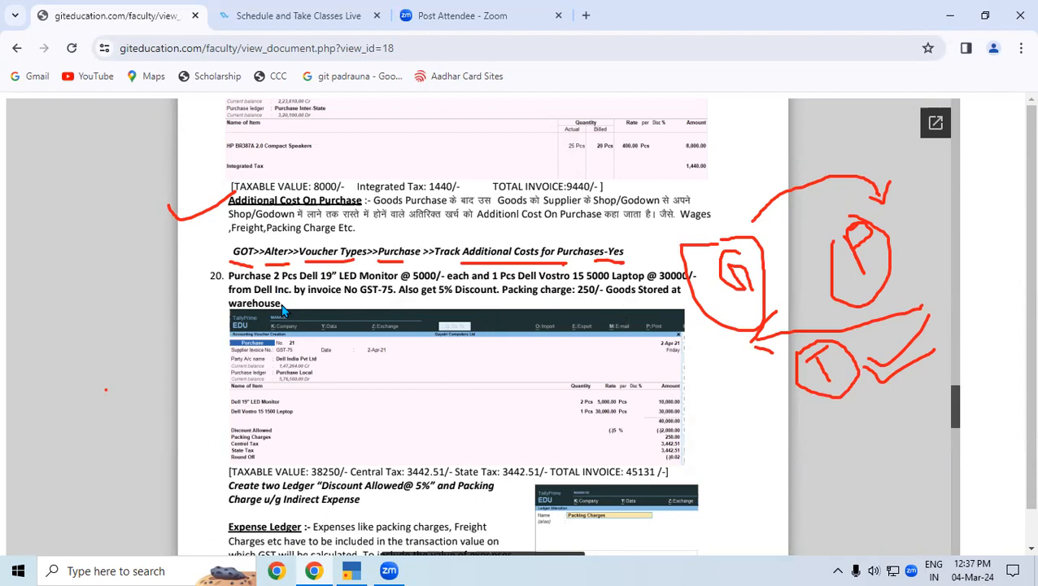
pyautogui.click(351, 571)
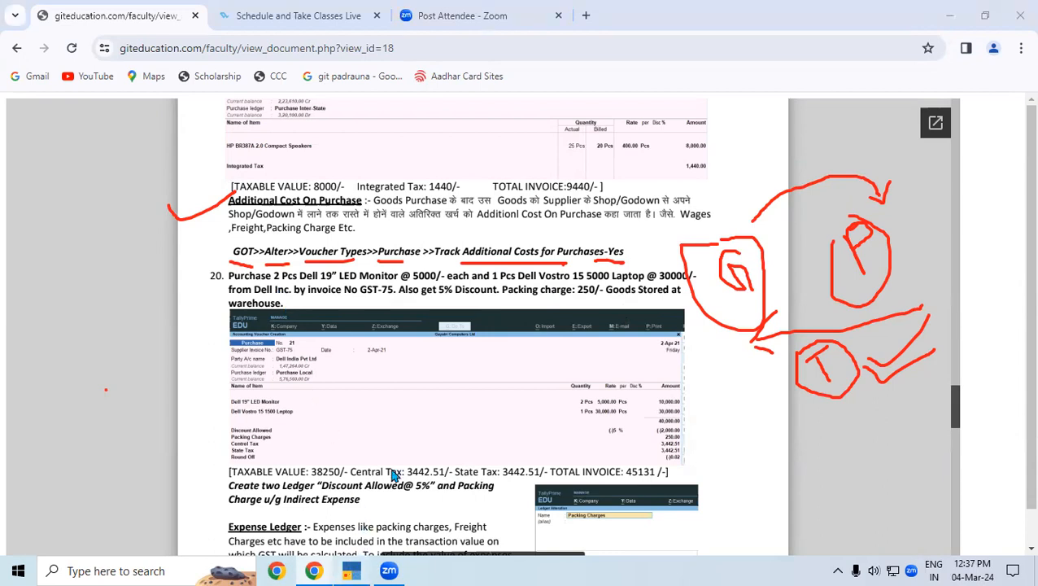
pyautogui.press('Escape')
pyautogui.press('Escape')
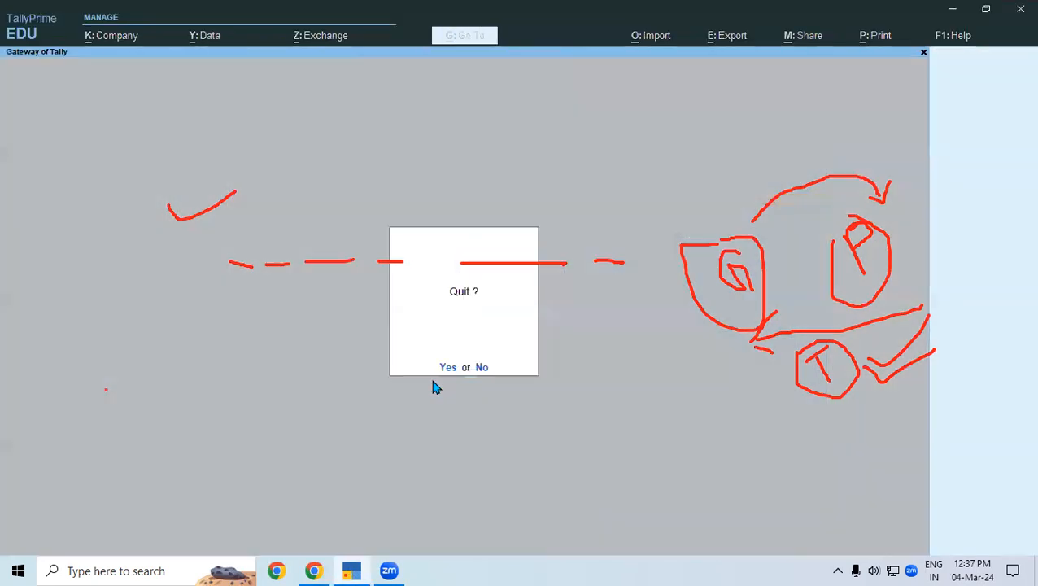
pyautogui.press('Escape')
pyautogui.press('v')
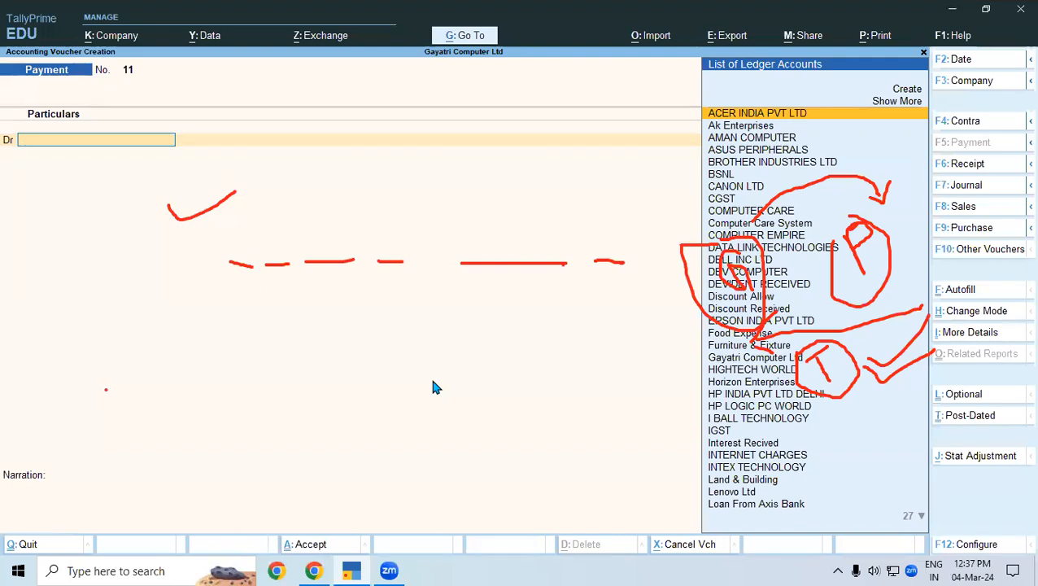
pyautogui.press('F9')
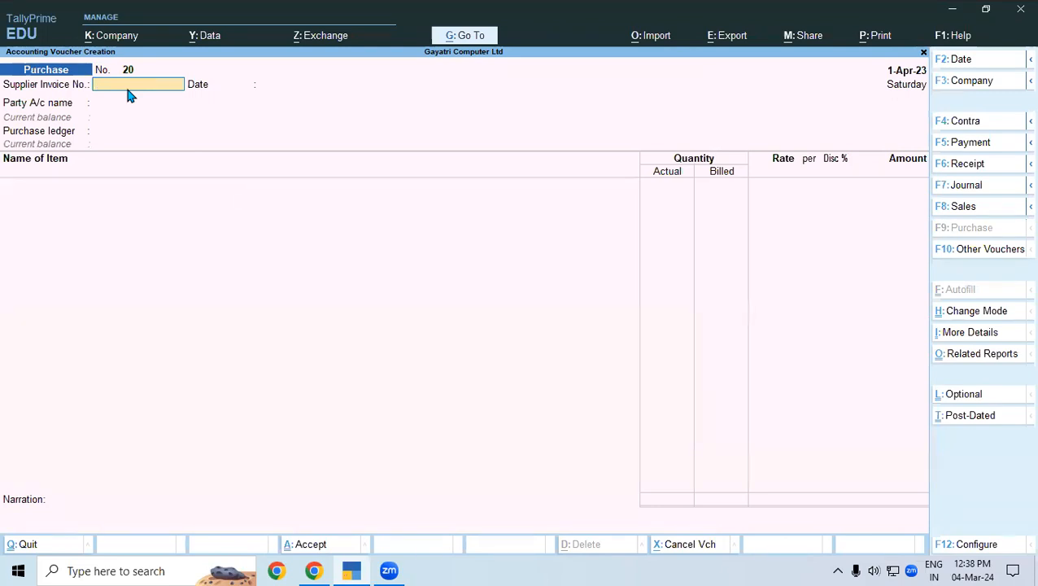
# - Set the company feature for separate Actual and Billed Quantity columns in invoices to No and save the features
pyautogui.press('F11')
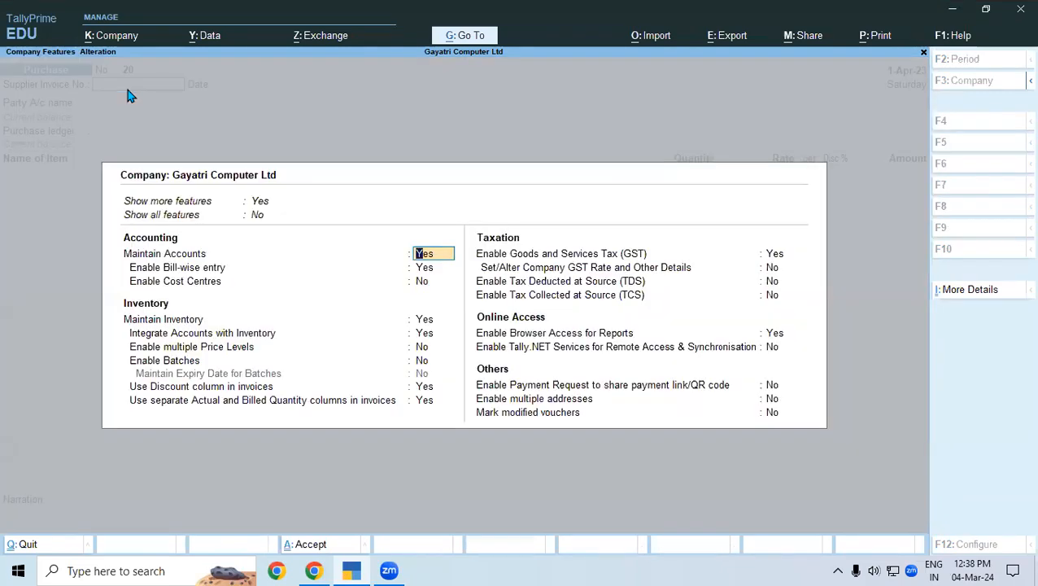
pyautogui.press('Return')
pyautogui.press('Return')
pyautogui.press('Return')
pyautogui.press('Return')
pyautogui.press('Return')
pyautogui.press('Return')
pyautogui.press('Return')
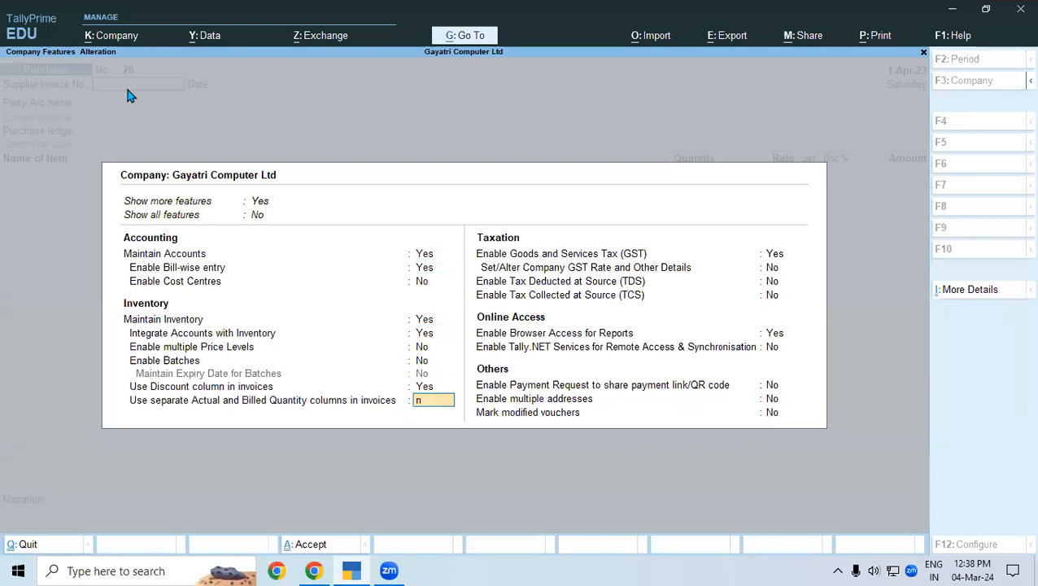
pyautogui.press('n')
pyautogui.press('ctrl')
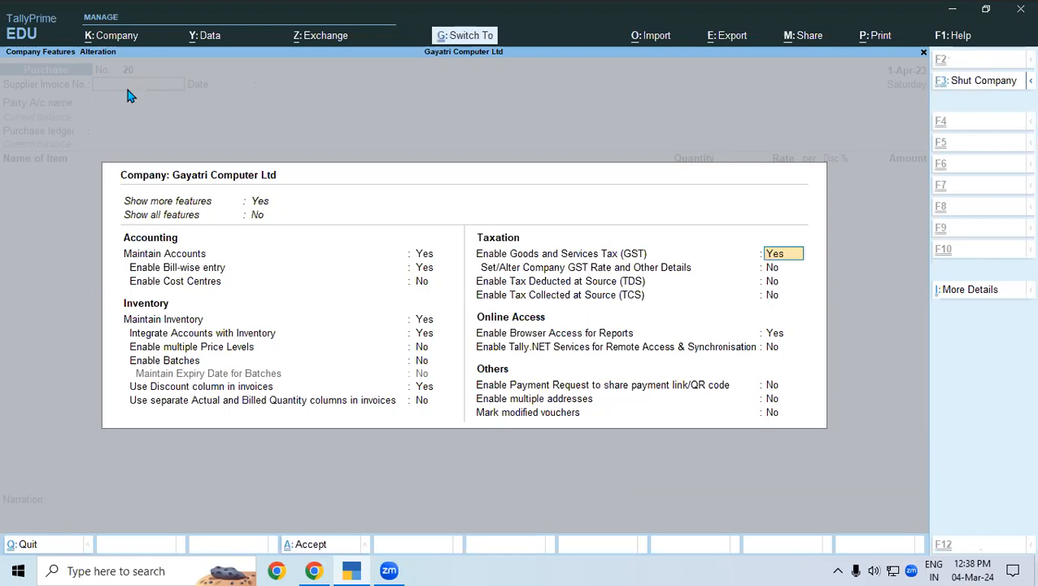
pyautogui.hotkey('ctrl', 'a')
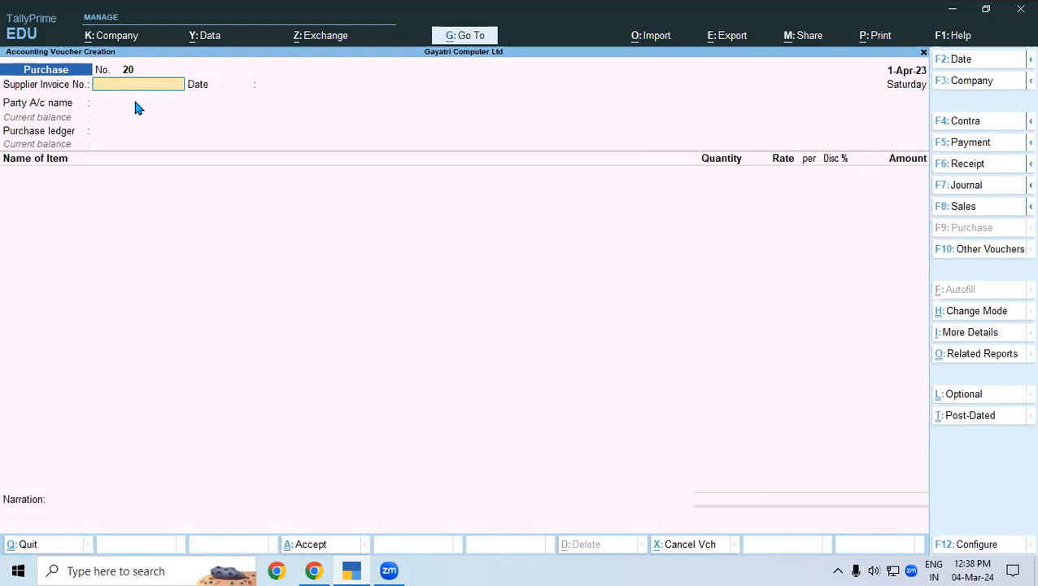
# - Consult exercise 20 in Chrome, return to TallyPrime, and enter supplier invoice number GST-75 with the default date
pyautogui.click(314, 570)
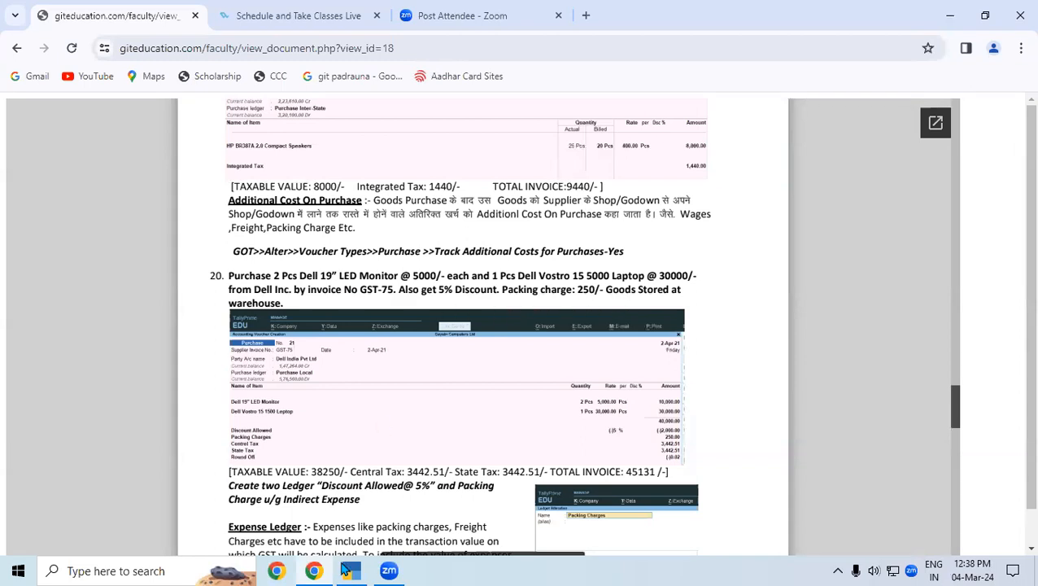
pyautogui.click(354, 570)
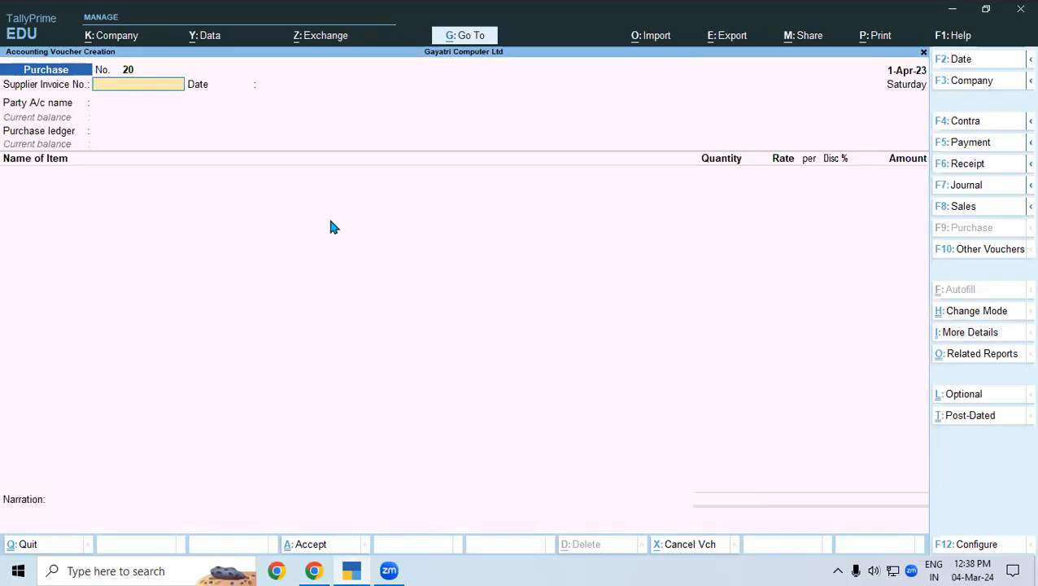
pyautogui.write('GST-75')
pyautogui.press('Return')
pyautogui.press('Return')
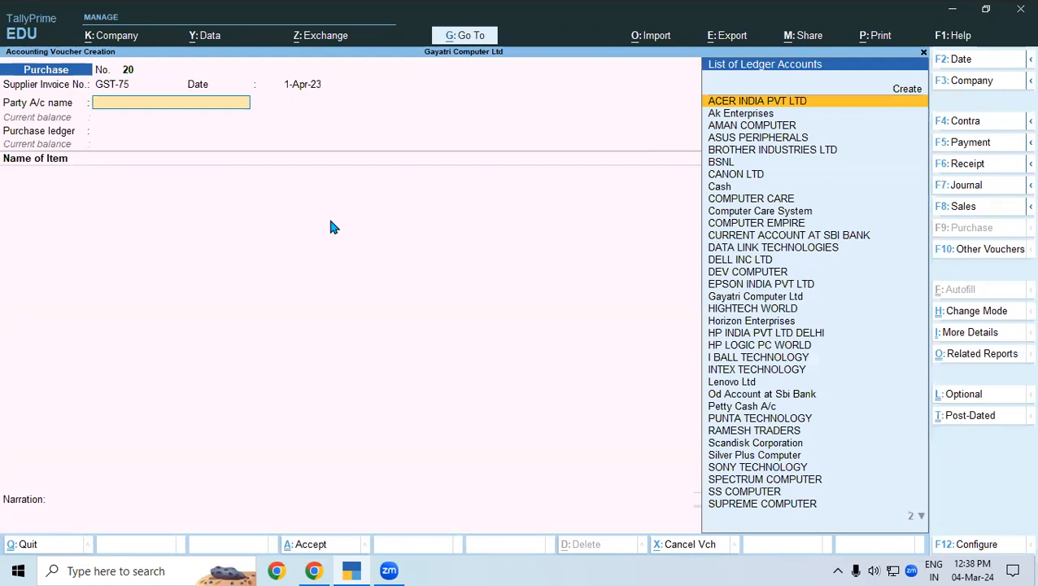
# - Set the party account to DELL INC LTD with its default party details and choose PURCHASE LOCAL as the purchase ledger
pyautogui.write('DE')
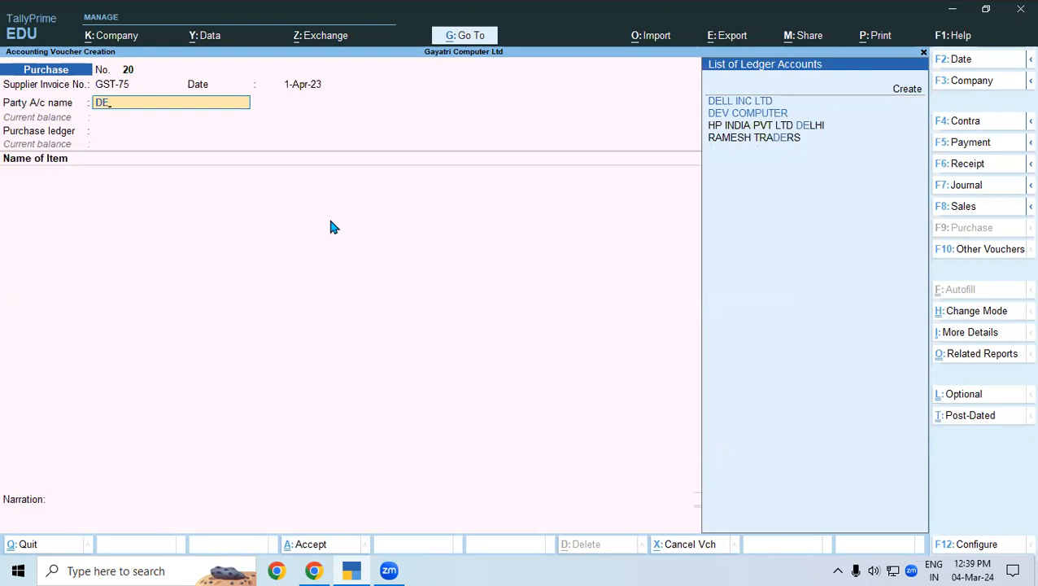
pyautogui.press('Return')
pyautogui.press('Return')
pyautogui.press('Return')
pyautogui.press('Return')
pyautogui.press('Return')
pyautogui.press('Return')
pyautogui.press('Return')
pyautogui.press('Return')
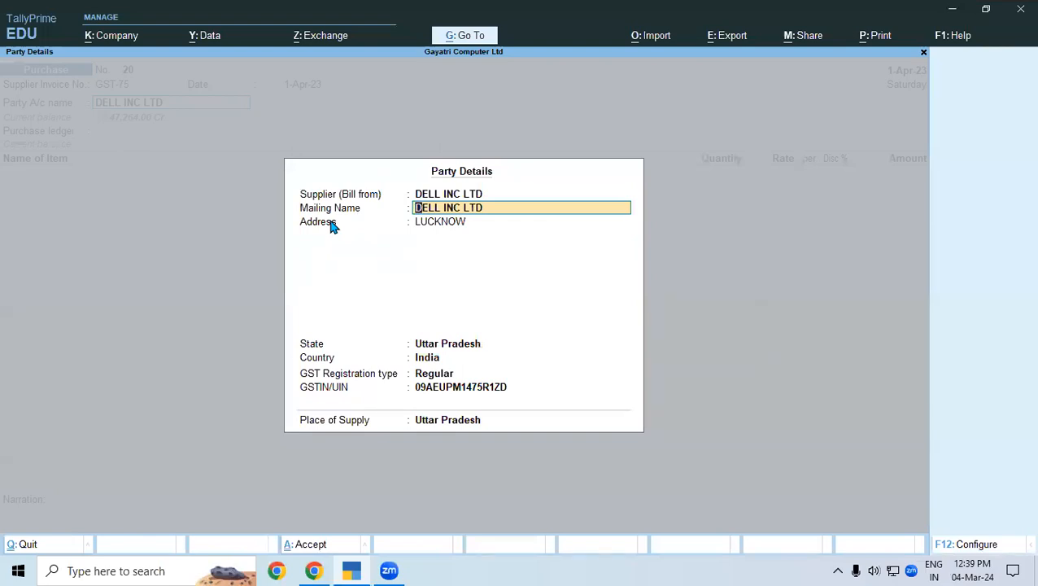
pyautogui.press('Return')
pyautogui.press('Return')
pyautogui.press('Return')
pyautogui.press('Return')
pyautogui.press('Return')
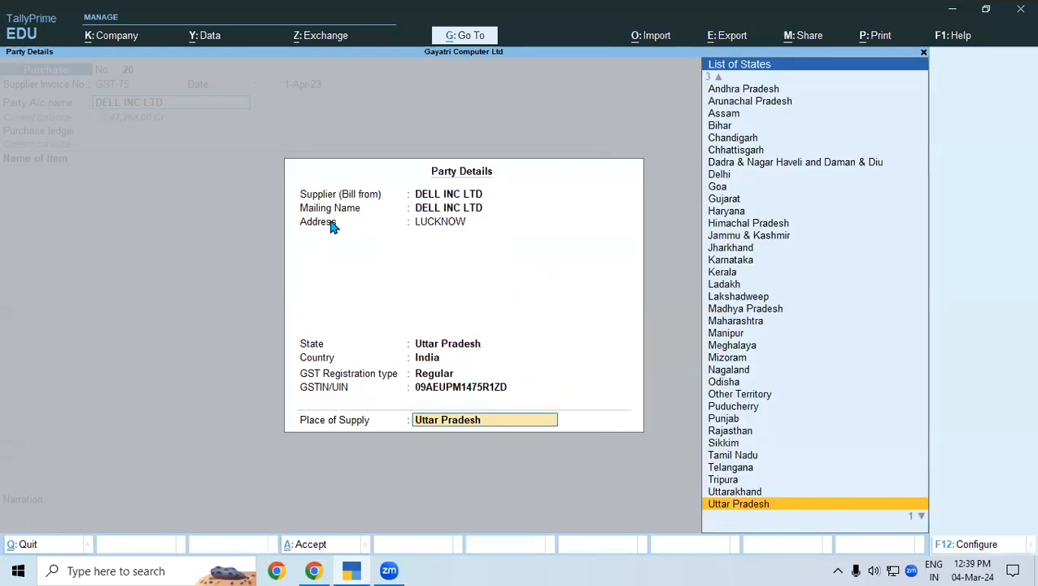
pyautogui.press('Return')
pyautogui.press('Down')
pyautogui.press('Return')
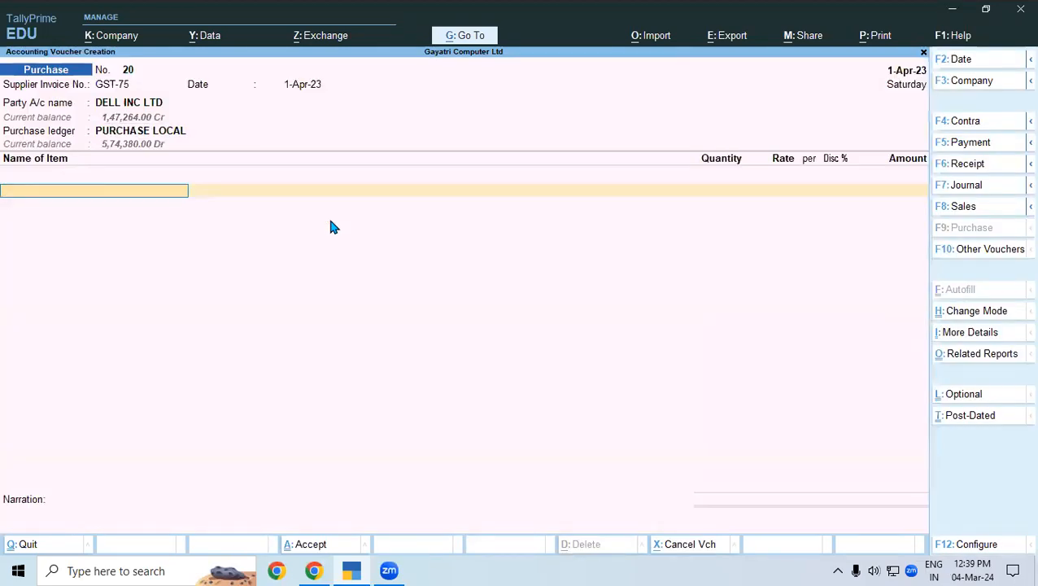
# - Add the DELL 19" LED MONITOR item with 2 pcs at a rate of 5,000 allocated to the Warehouse godown
pyautogui.write('DEL')
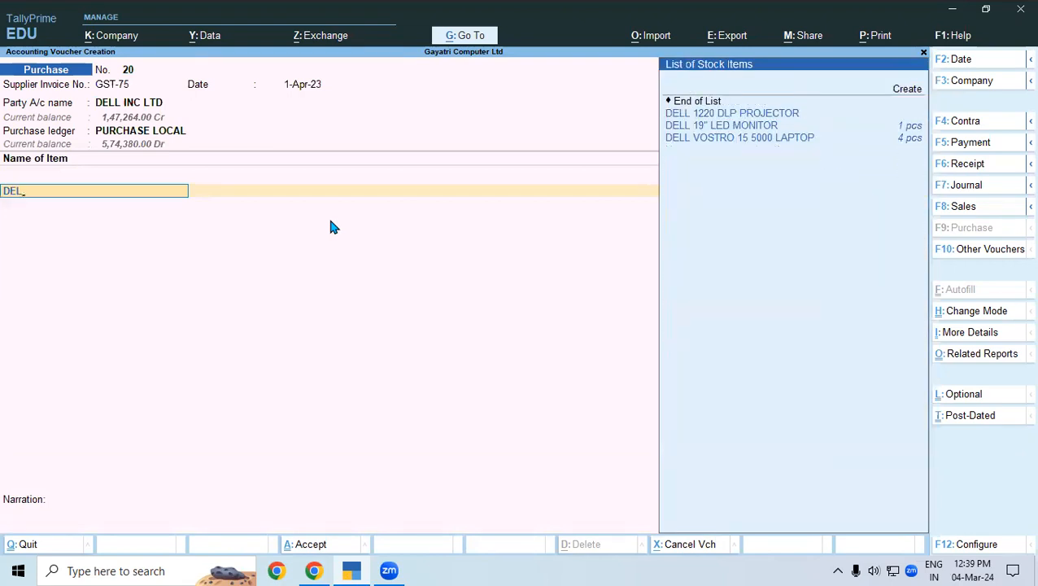
pyautogui.press('Down')
pyautogui.press('Return')
pyautogui.press('Return')
pyautogui.write('wa')
pyautogui.press('Return')
pyautogui.write('2')
pyautogui.press('Return')
pyautogui.write('5000')
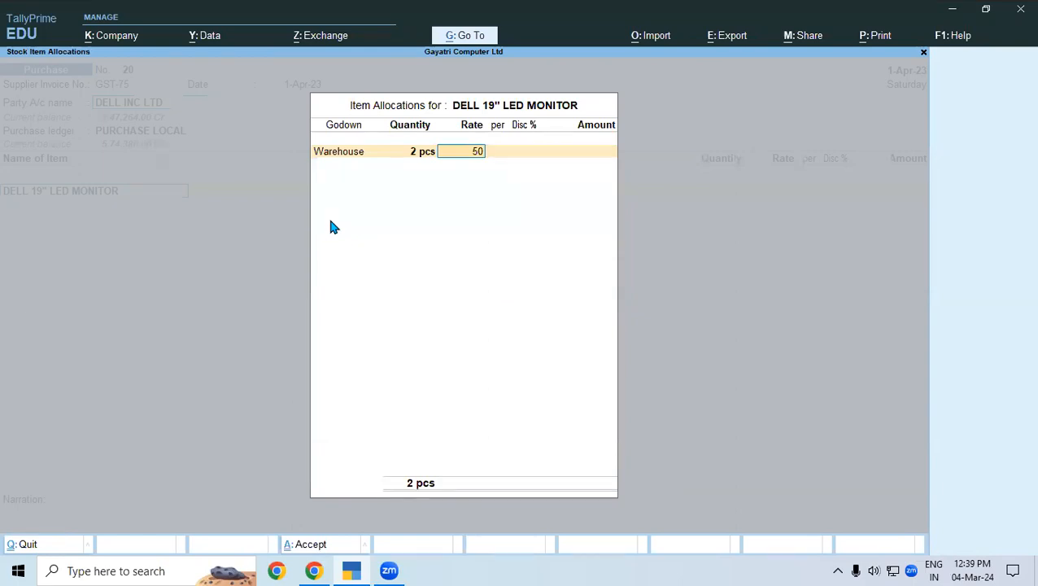
pyautogui.press('Return')
pyautogui.press('Return')
pyautogui.press('Return')
pyautogui.press('Return')
pyautogui.press('Return')
pyautogui.press('Return')
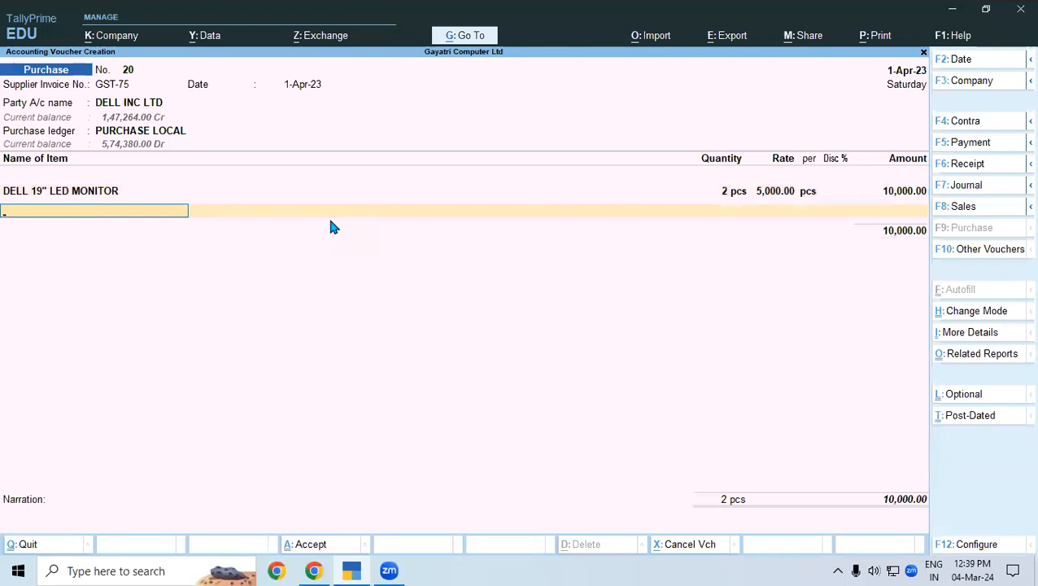
# - Add the DELL VOSTRO 15 5000 LAPTOP item with 1 pcs at 30,000 in the Warehouse godown and finish the item list
pyautogui.write('DEL')
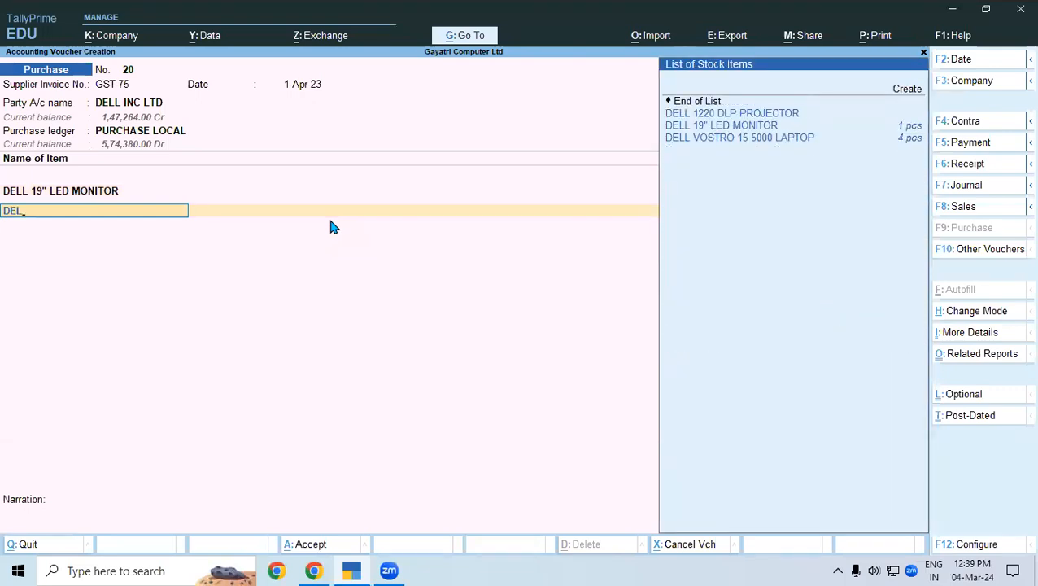
pyautogui.press('Down')
pyautogui.press('Down')
pyautogui.press('Return')
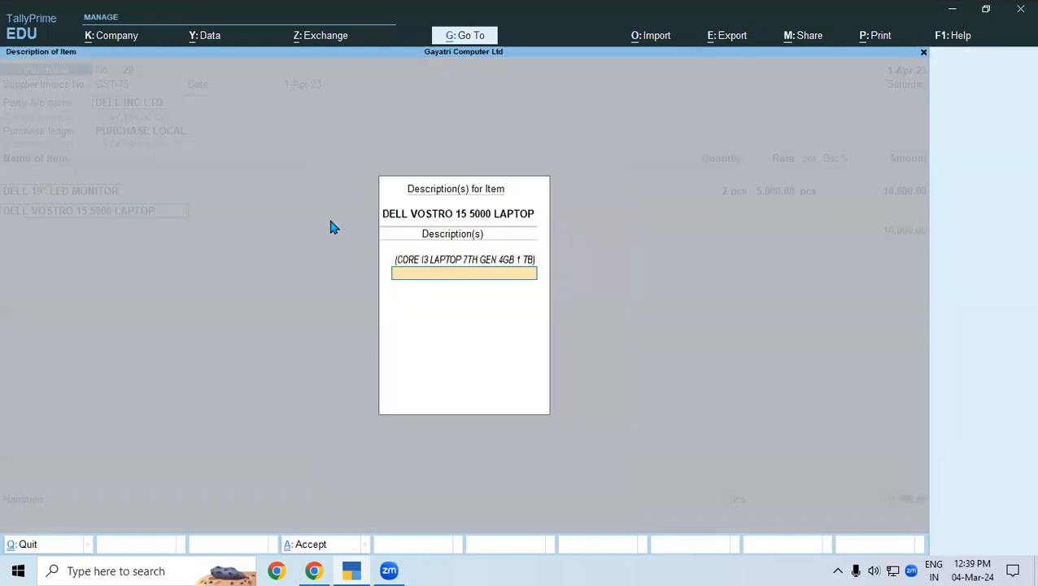
pyautogui.press('Return')
pyautogui.write('war')
pyautogui.press('Return')
pyautogui.write('1')
pyautogui.press('Return')
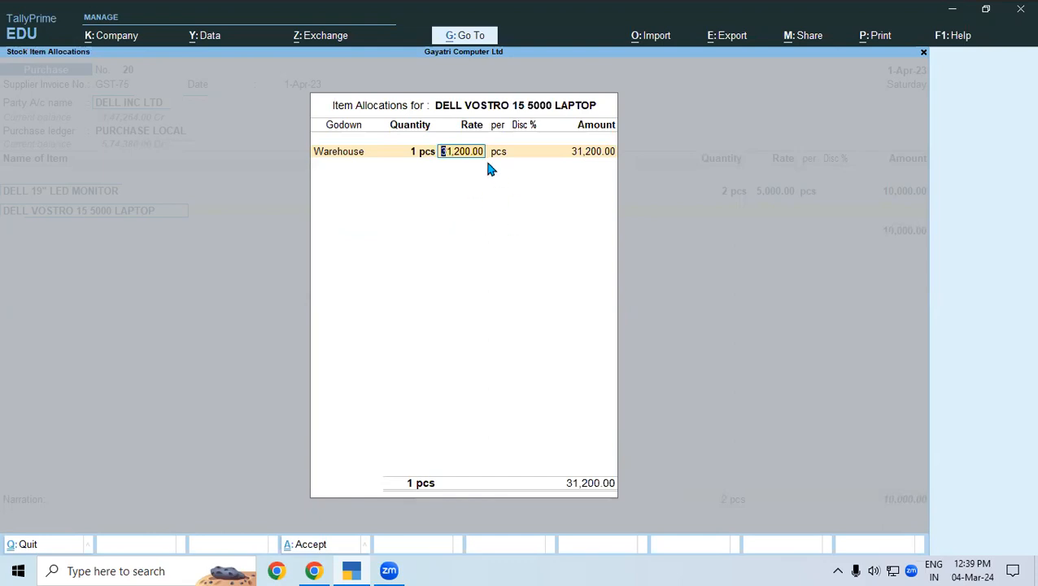
pyautogui.write('30,000')
pyautogui.press('Return')
pyautogui.press('Return')
pyautogui.press('Return')
pyautogui.press('Return')
pyautogui.press('Return')
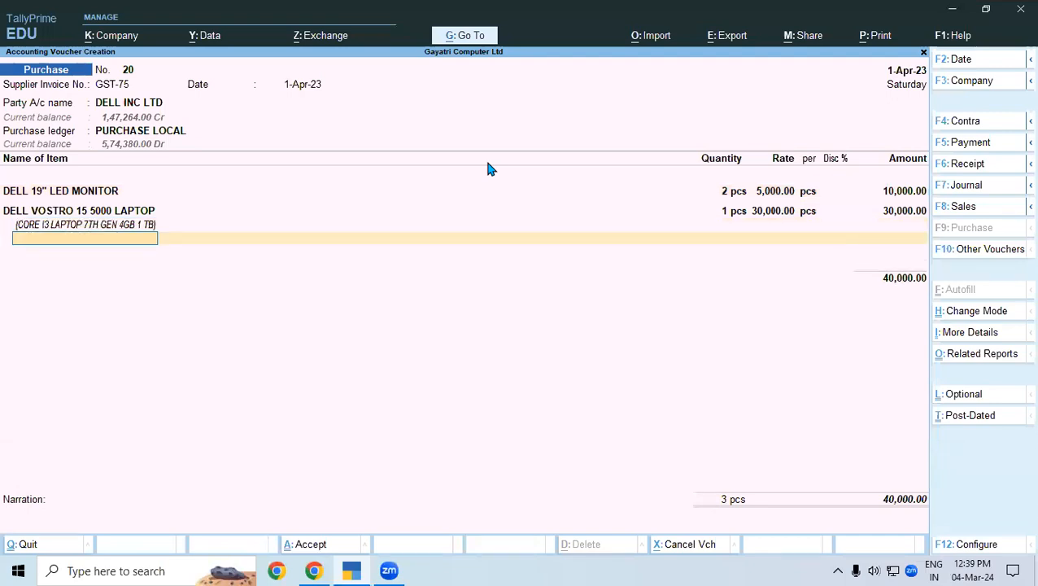
pyautogui.press('Return')
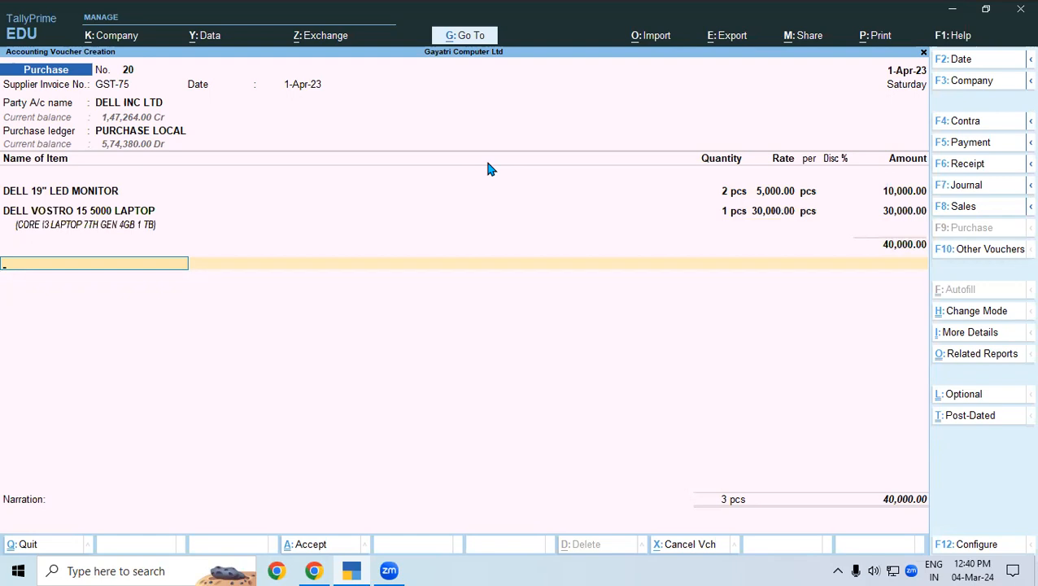
# - Choose the Discount Received ledger below the voucher's items and return to that ledger field
pyautogui.write('Di')
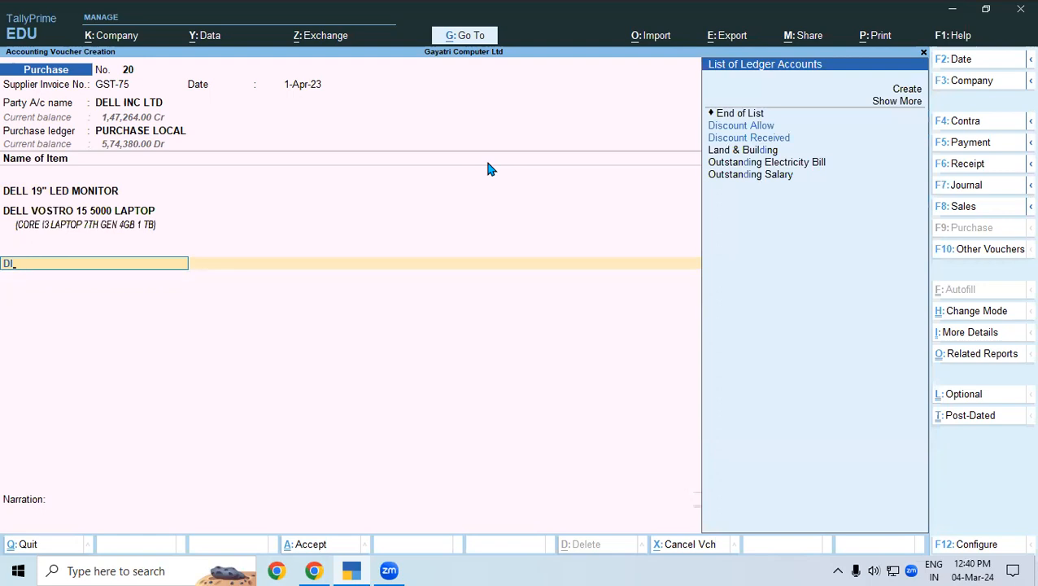
pyautogui.press('Down')
pyautogui.press('Down')
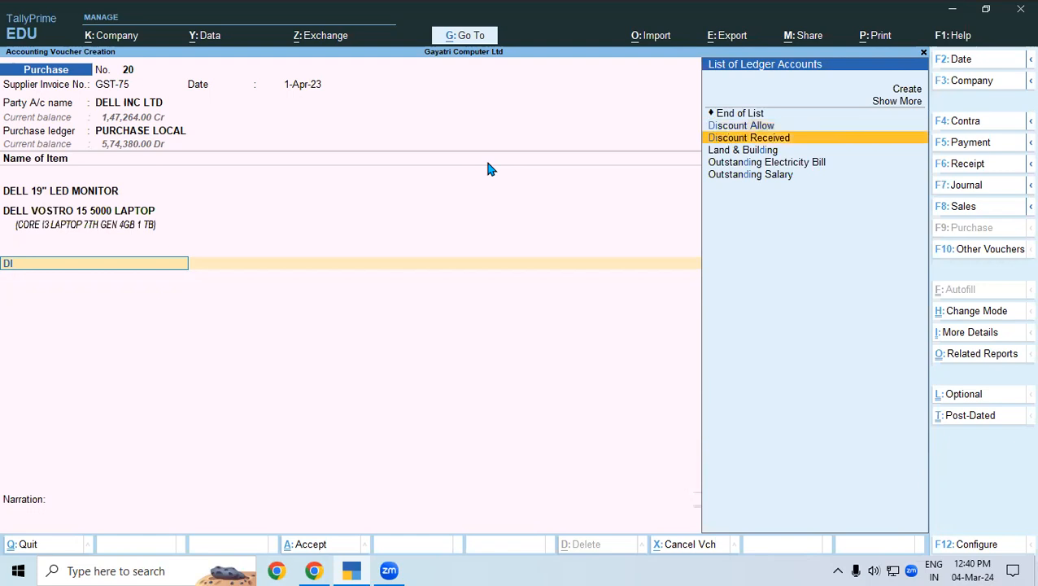
pyautogui.press('Return')
pyautogui.press('BackSpace')
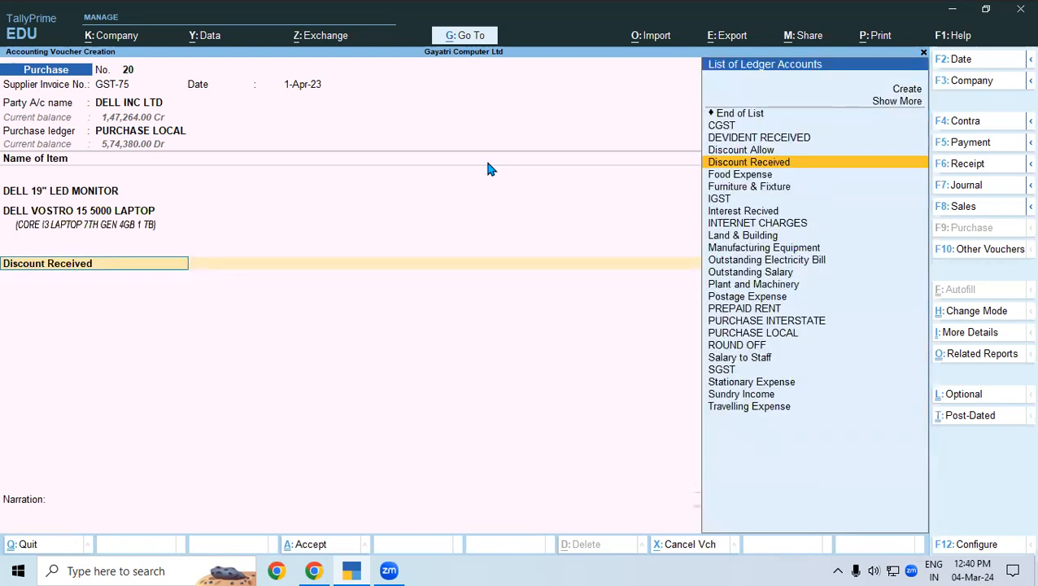
# - Open the Discount Received ledger for alteration and include it in the assessable value calculation for GST, appropriate to Goods
pyautogui.hotkey('ctrl', 'Return')
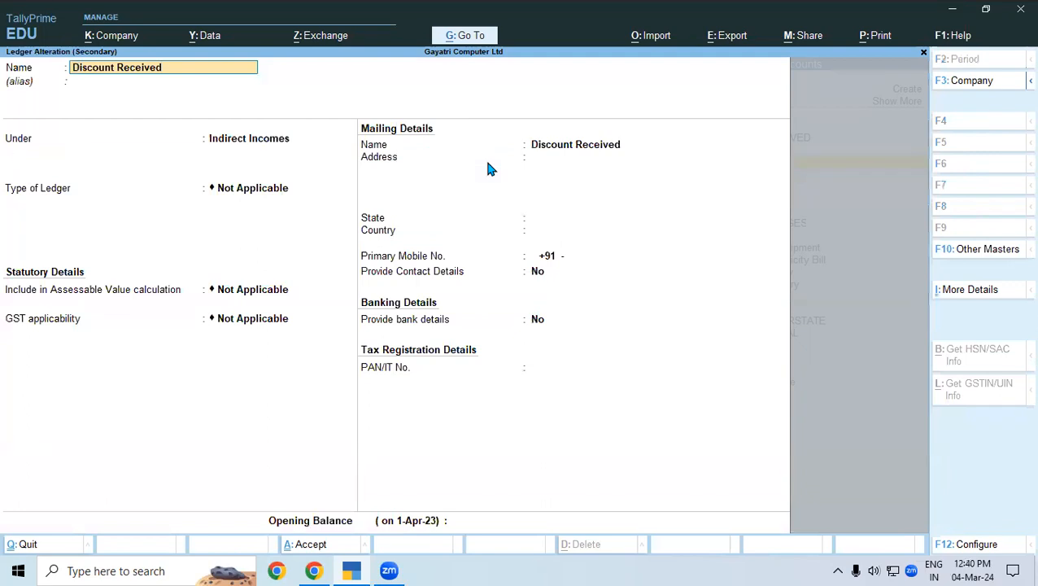
pyautogui.press('Return')
pyautogui.press('Return')
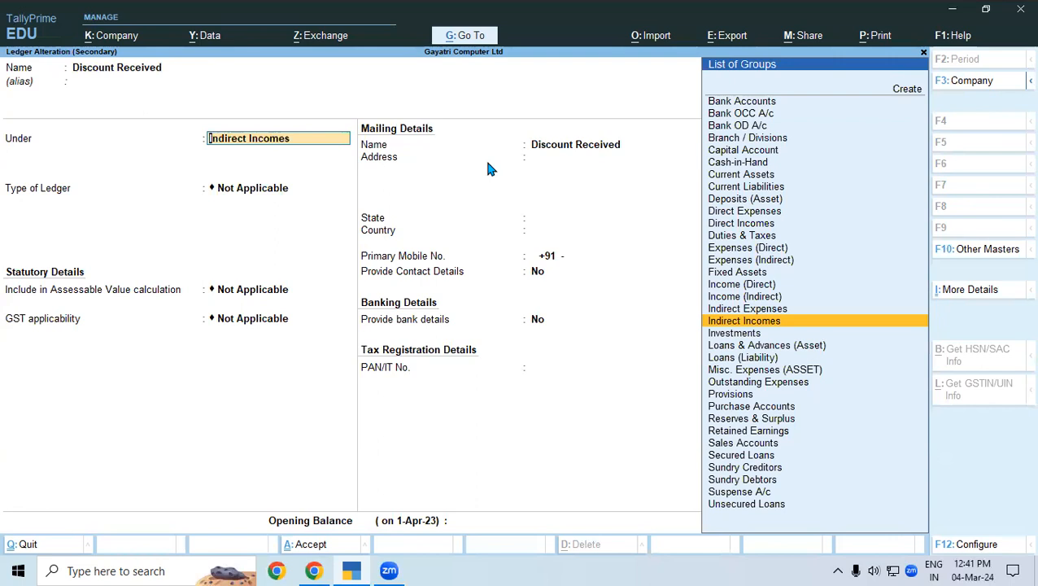
pyautogui.press('Return')
pyautogui.press('Return')
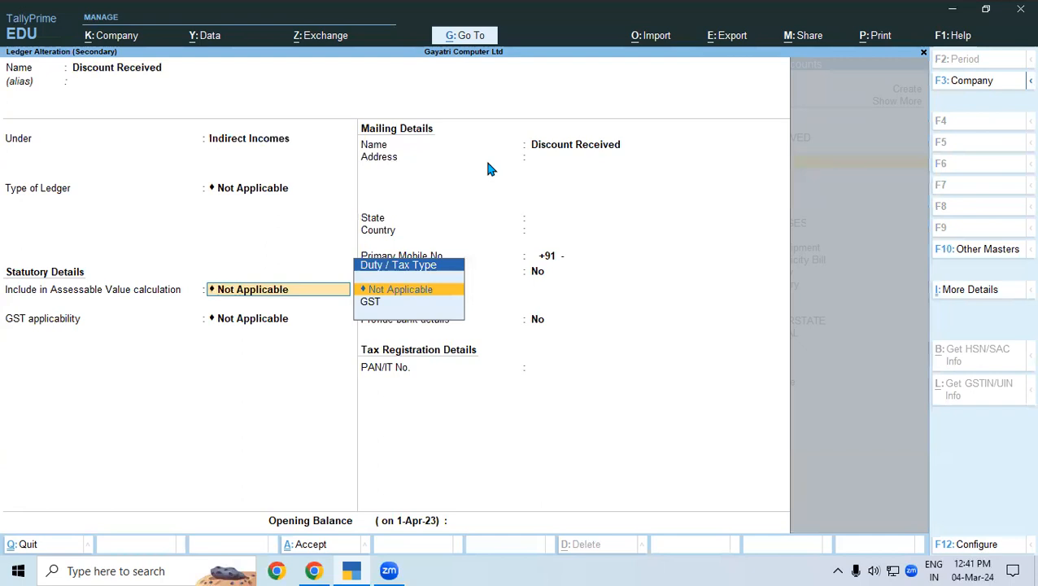
pyautogui.press('Down')
pyautogui.press('Return')
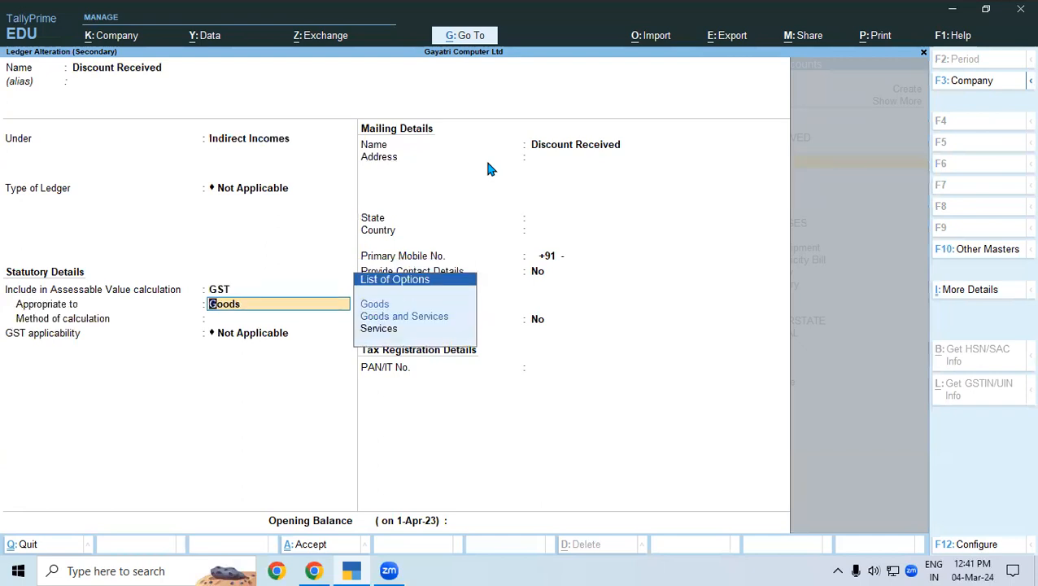
pyautogui.press('Return')
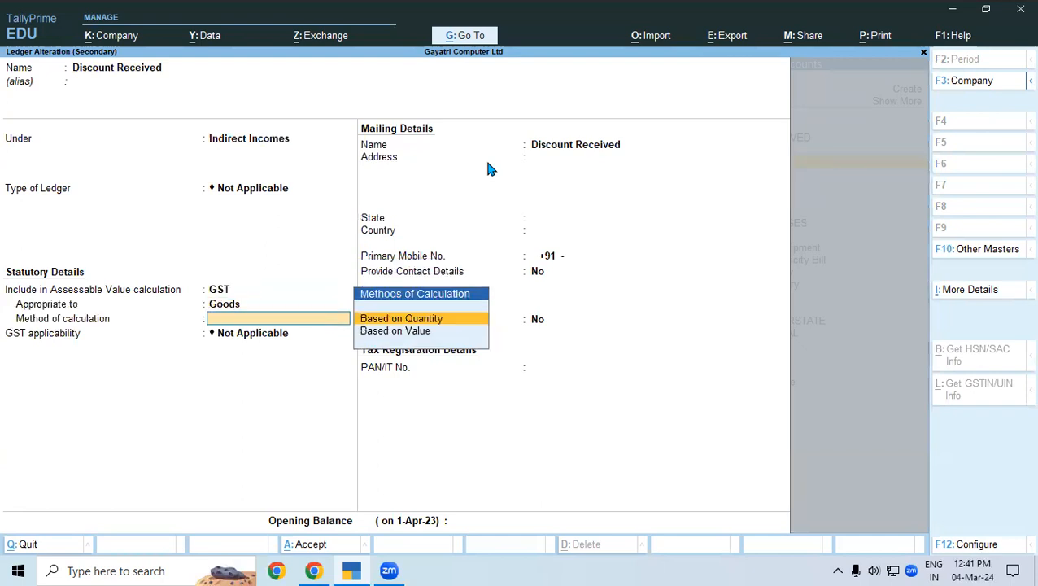
# - Set the Discount Received ledger's method of calculation to Based on Value and save the ledger
pyautogui.press('Down')
pyautogui.press('Return')
pyautogui.press('Return')
pyautogui.press('Return')
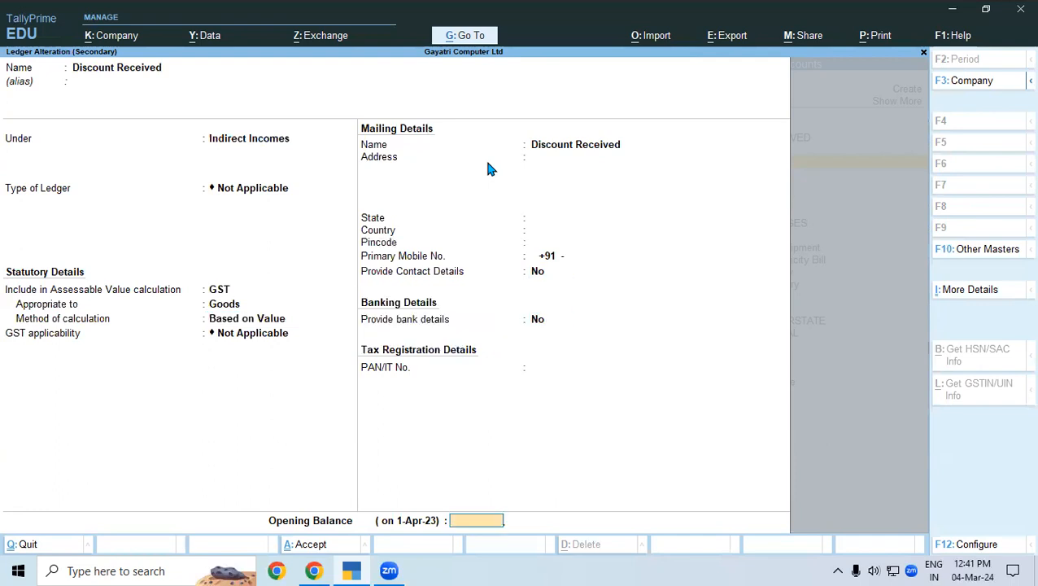
pyautogui.press('Return')
pyautogui.press('Return')
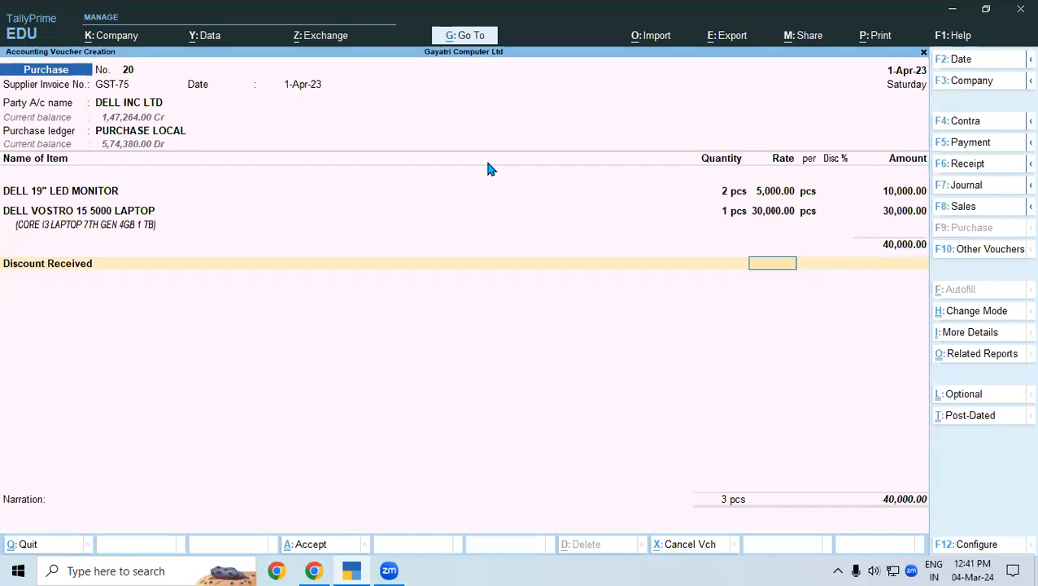
# - Apply a rate of -5 % to the Discount Received line and accept the calculated amount
pyautogui.write('-5')
pyautogui.press('Return')
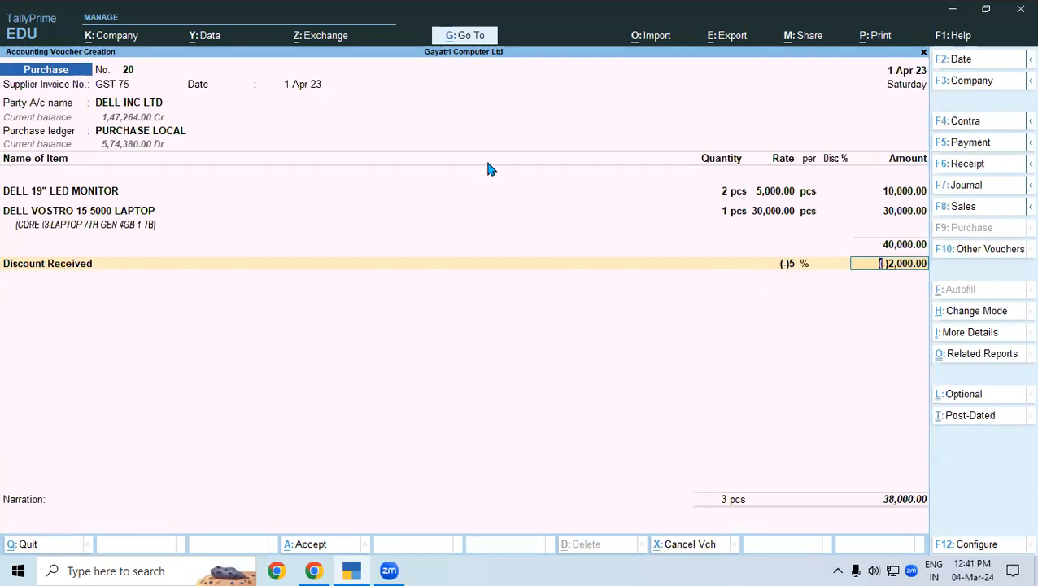
pyautogui.press('Return')
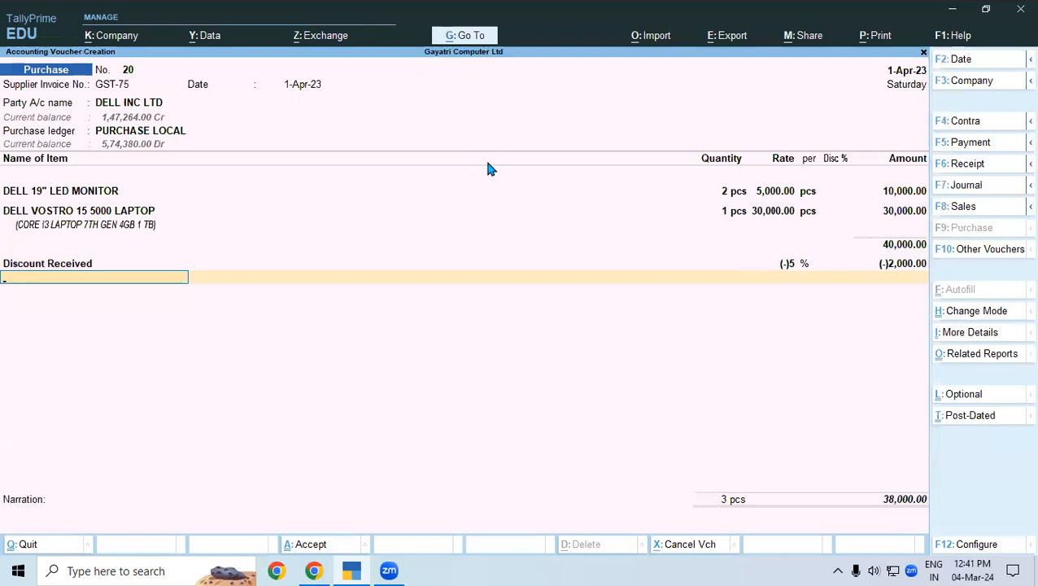
# - Start a new ledger named PACKING CHARGE from the voucher and place it under Indirect Expenses
pyautogui.write('PA')
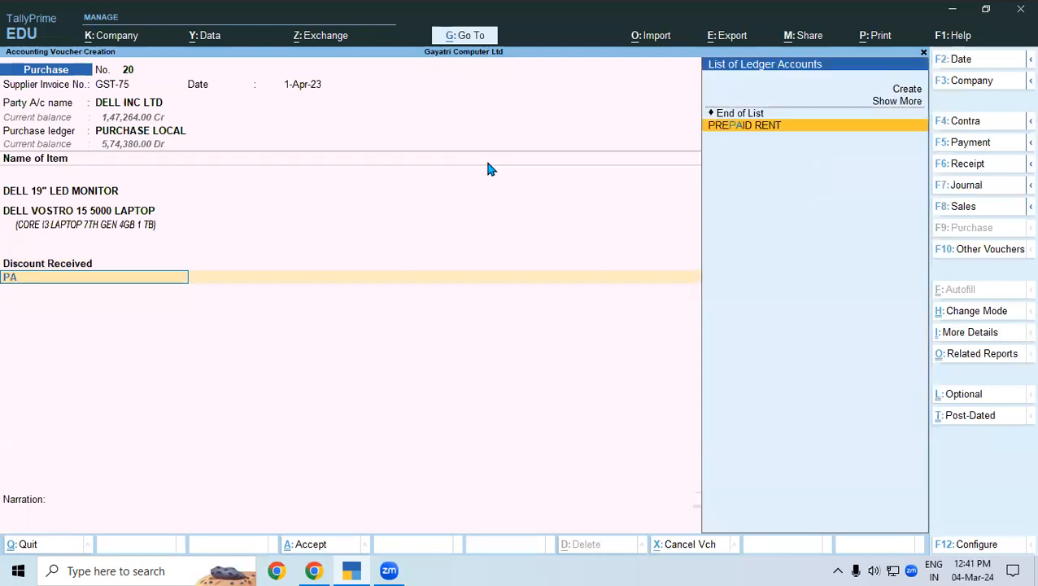
pyautogui.hotkey('alt', 'c')
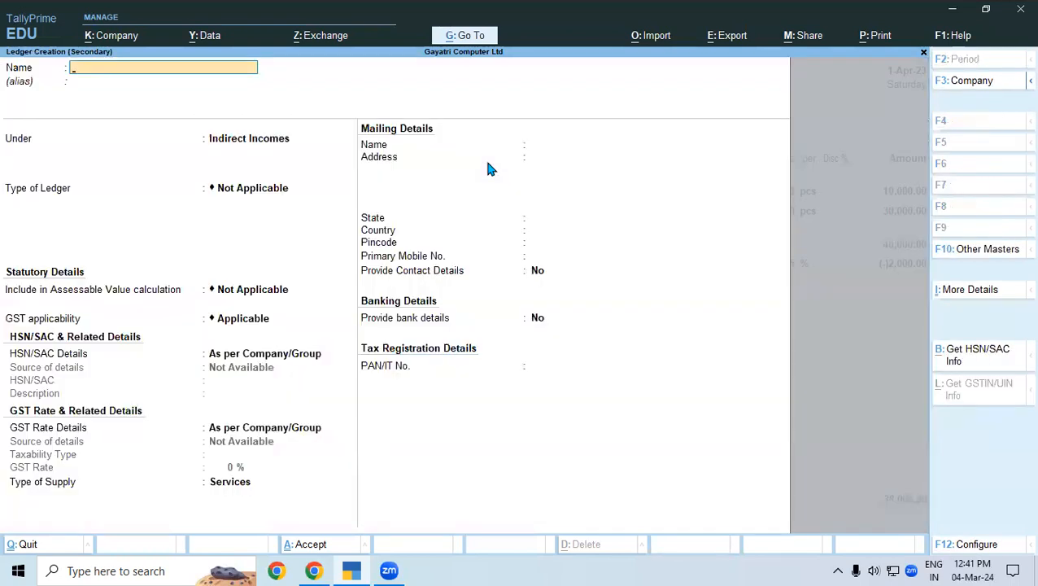
pyautogui.write('PACKING CHARGE')
pyautogui.press('Return')
pyautogui.press('Return')
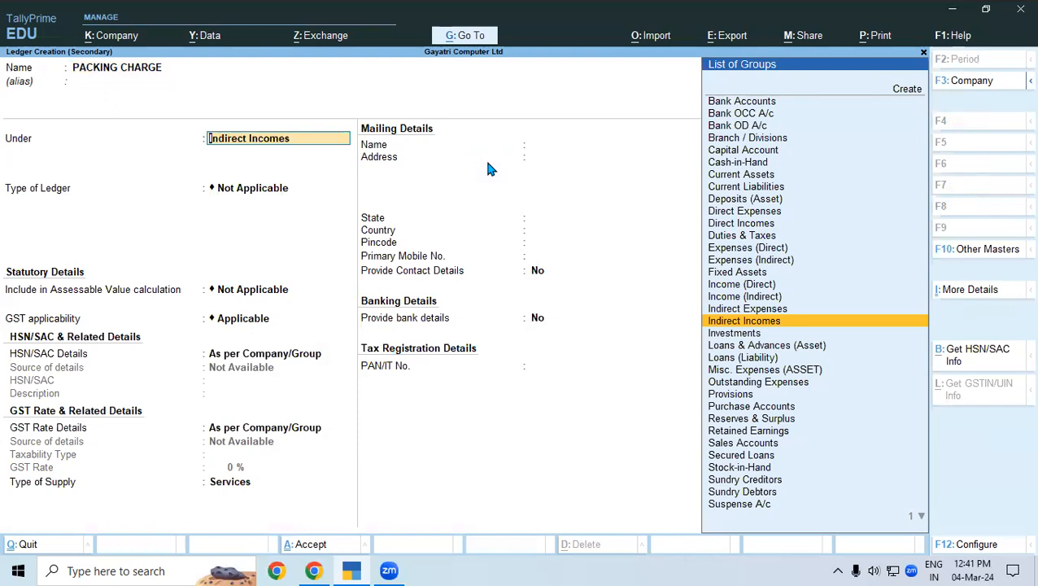
pyautogui.write('IND')
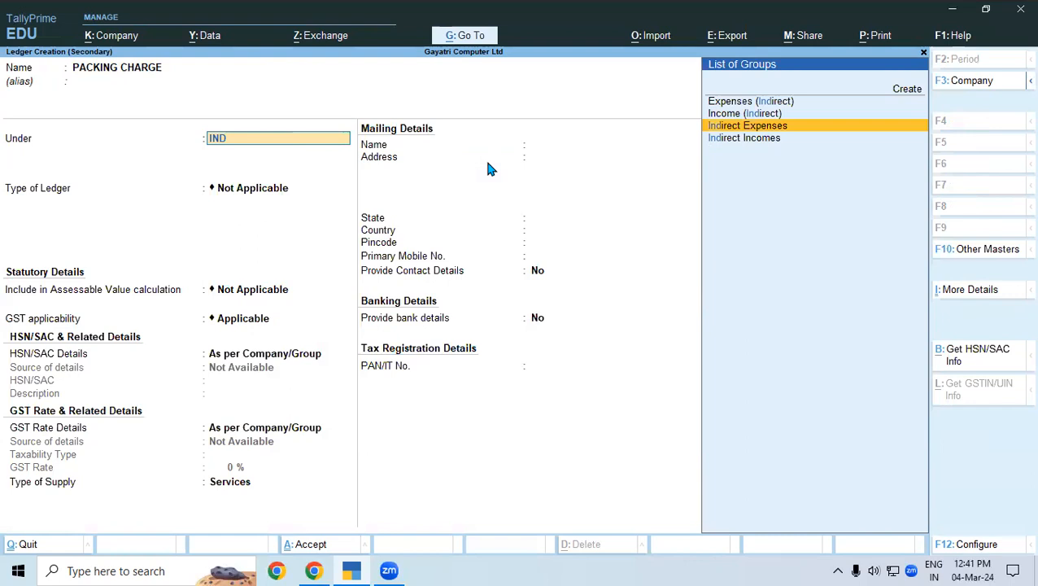
pyautogui.press('Return')
pyautogui.press('Return')
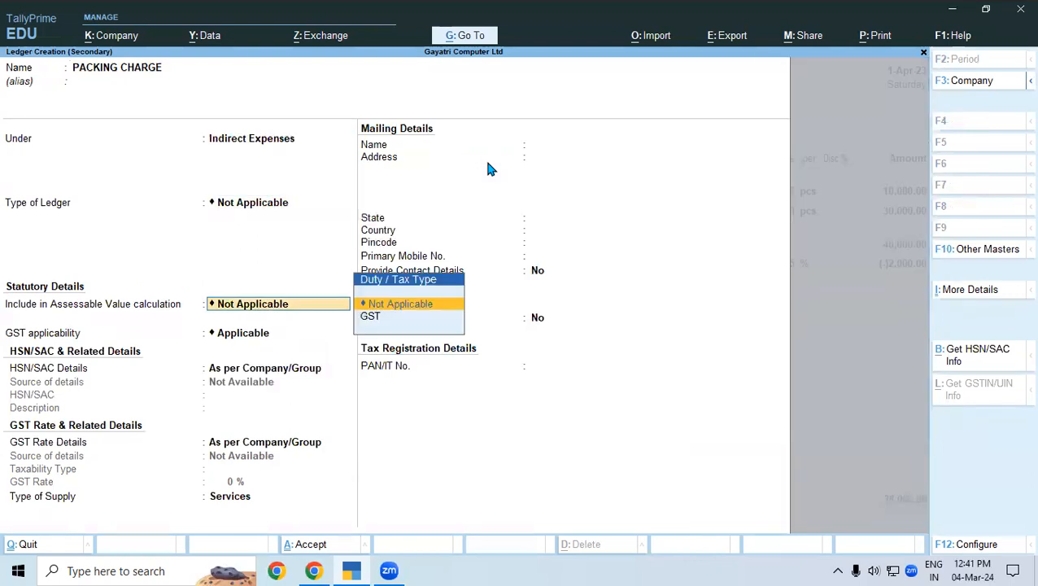
# - Include the PACKING CHARGE ledger in GST assessable value, appropriate to Goods with calculation Based on Value, and save the ledger
pyautogui.press('Down')
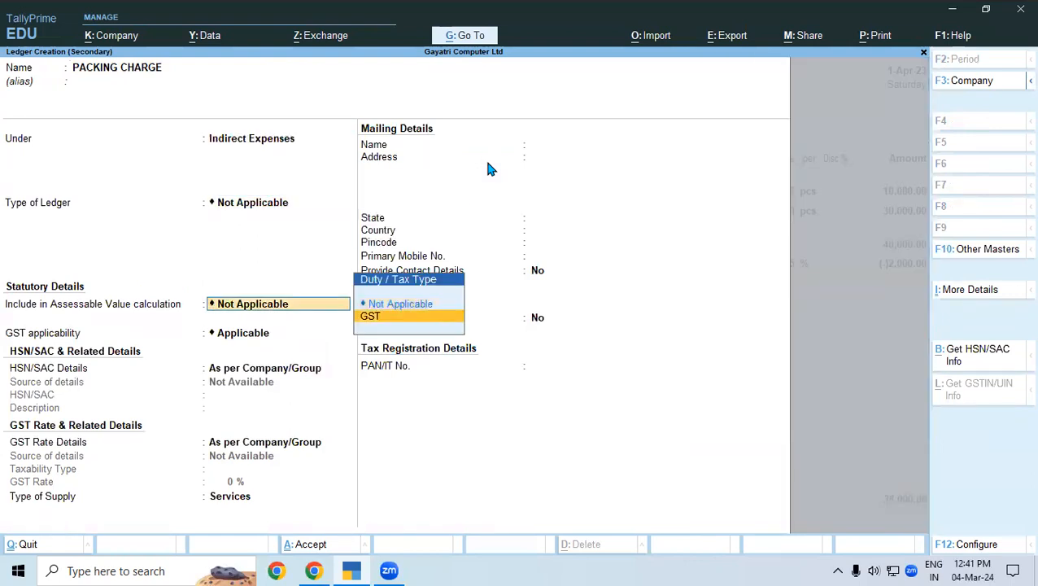
pyautogui.press('Return')
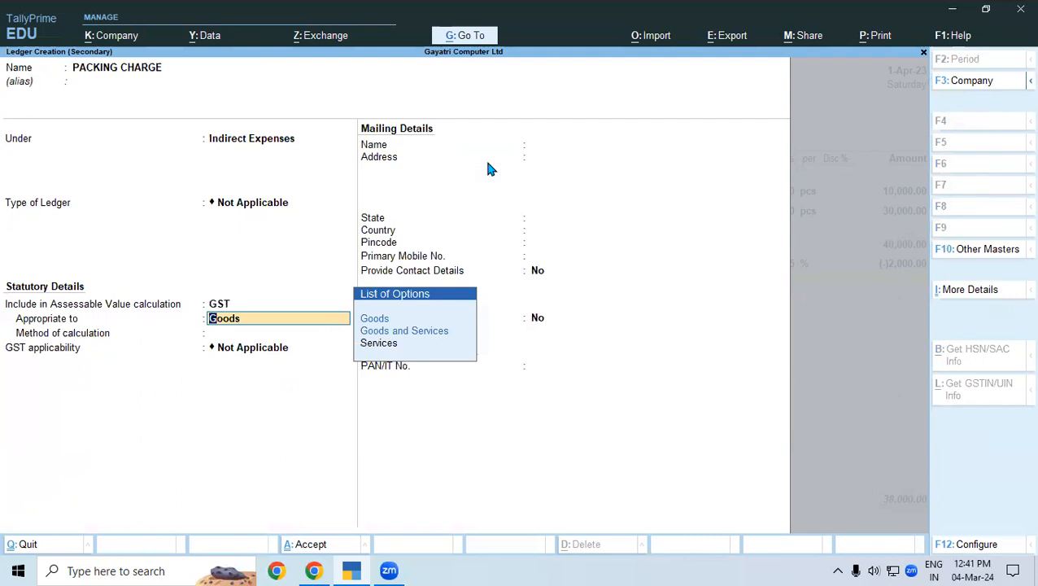
pyautogui.press('Return')
pyautogui.press('Down')
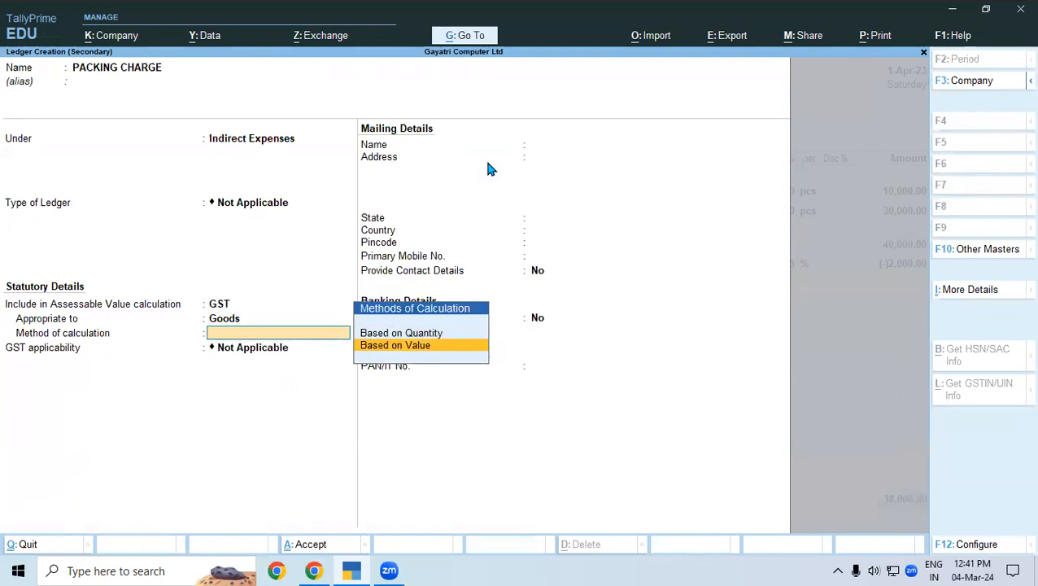
pyautogui.press('Return')
pyautogui.hotkey('ctrl', 'a')
pyautogui.press('Return')
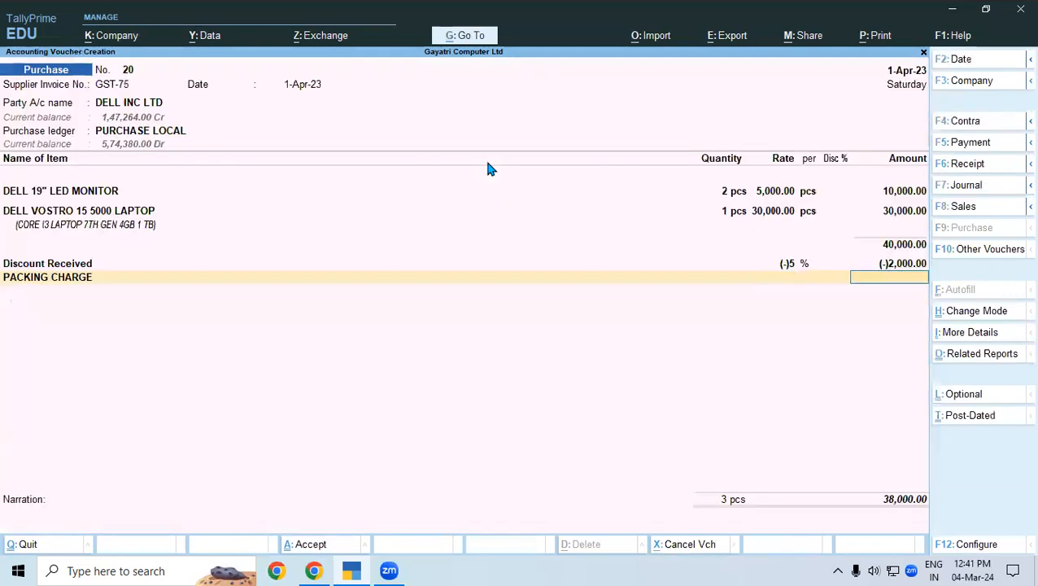
# - Enter 250 as the amount on the PACKING CHARGE line of the purchase voucher
pyautogui.press('BackSpace')
pyautogui.press('Return')
pyautogui.write('250')
pyautogui.press('Return')
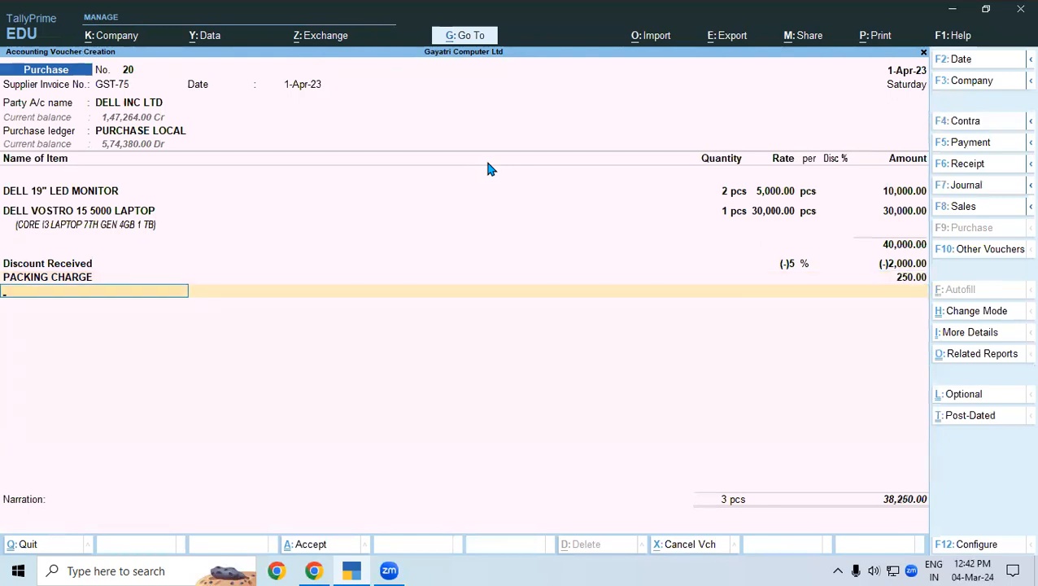
# - Add the CGST and SGST ledgers to the purchase voucher and accept their calculated amounts
pyautogui.write('cg')
pyautogui.press('Return')
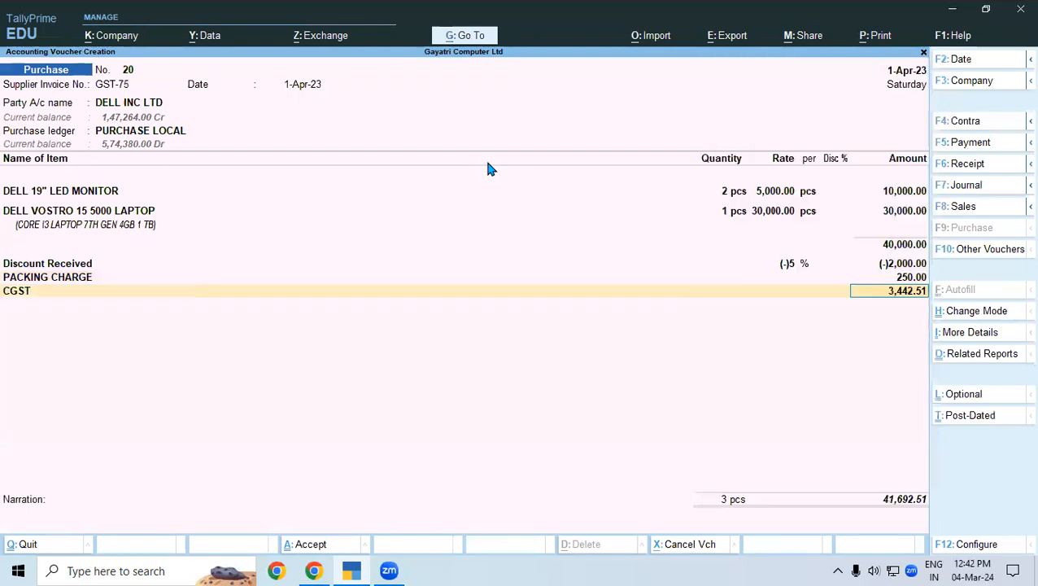
pyautogui.press('Return')
pyautogui.write('sg')
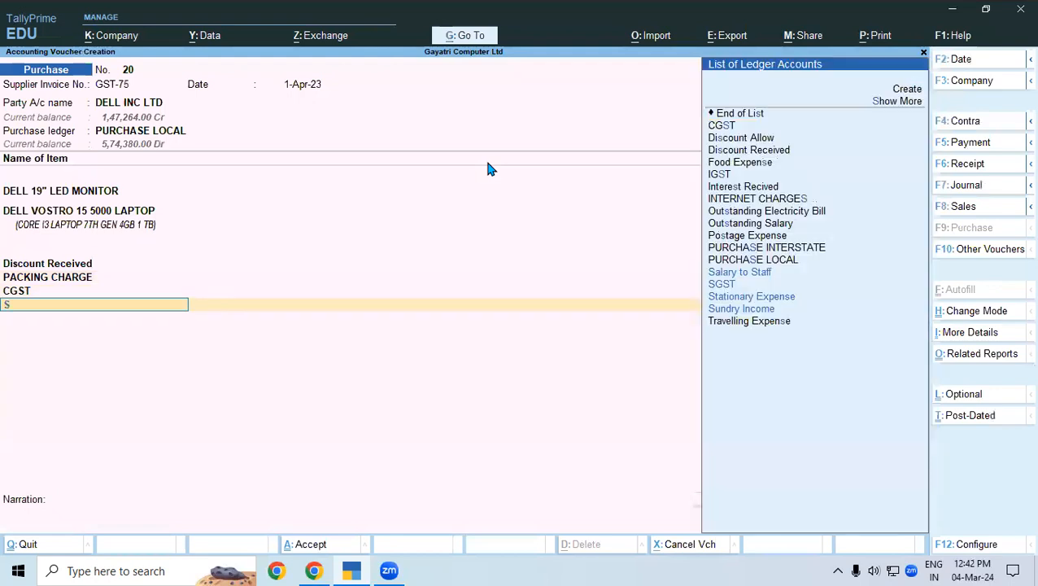
pyautogui.press('Return')
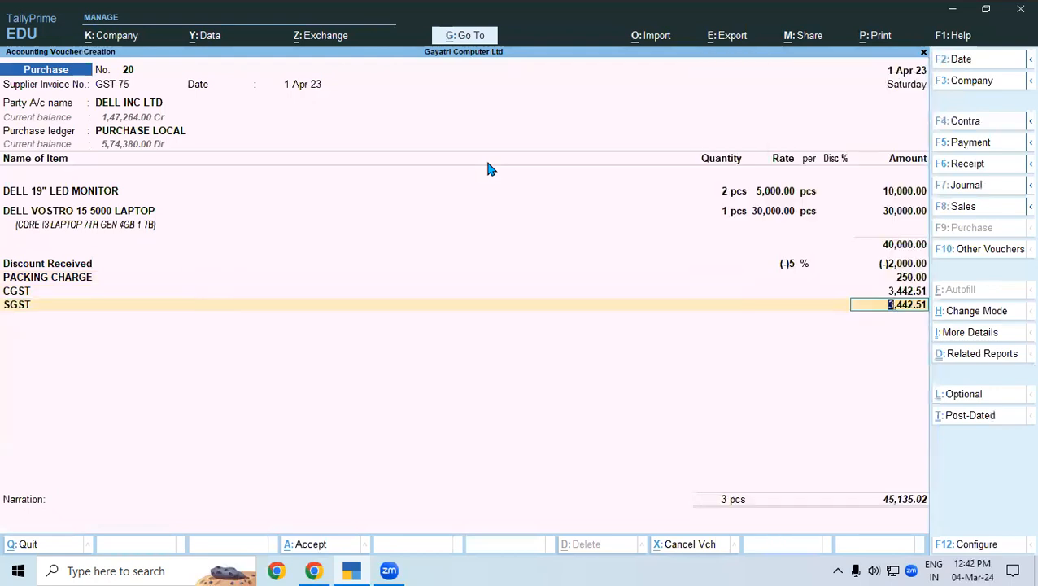
pyautogui.press('Return')
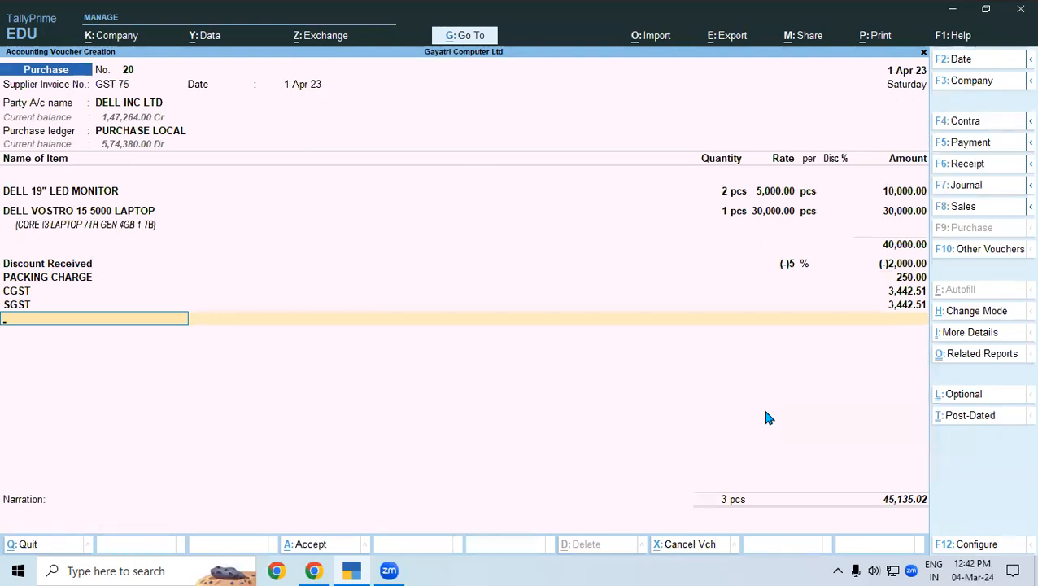
# - Add the ROUND OFF ledger with an amount of -0.02 and save the purchase voucher
pyautogui.write('RO')
pyautogui.press('Return')
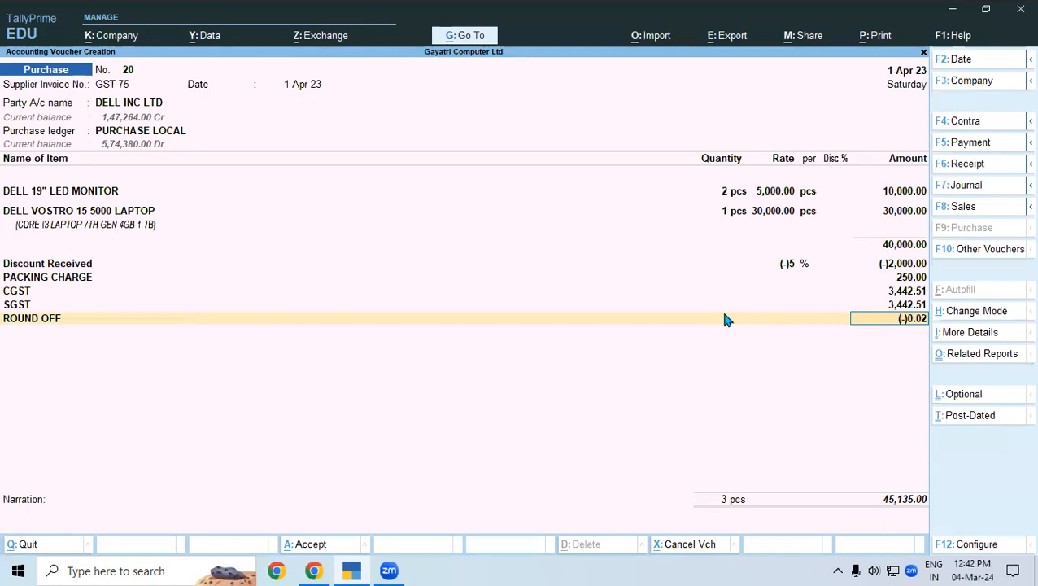
pyautogui.hotkey('ctrl', 'a')
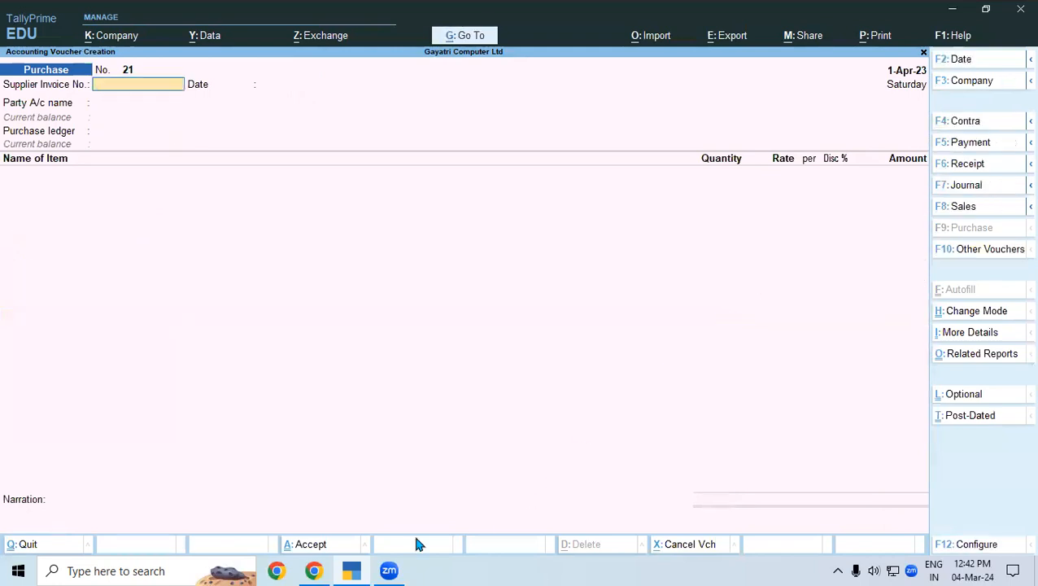
# - Switch to the course document in Chrome and examine exercise 21 and the example of purchasing an asset from AK Enterprise
pyautogui.click(318, 570)
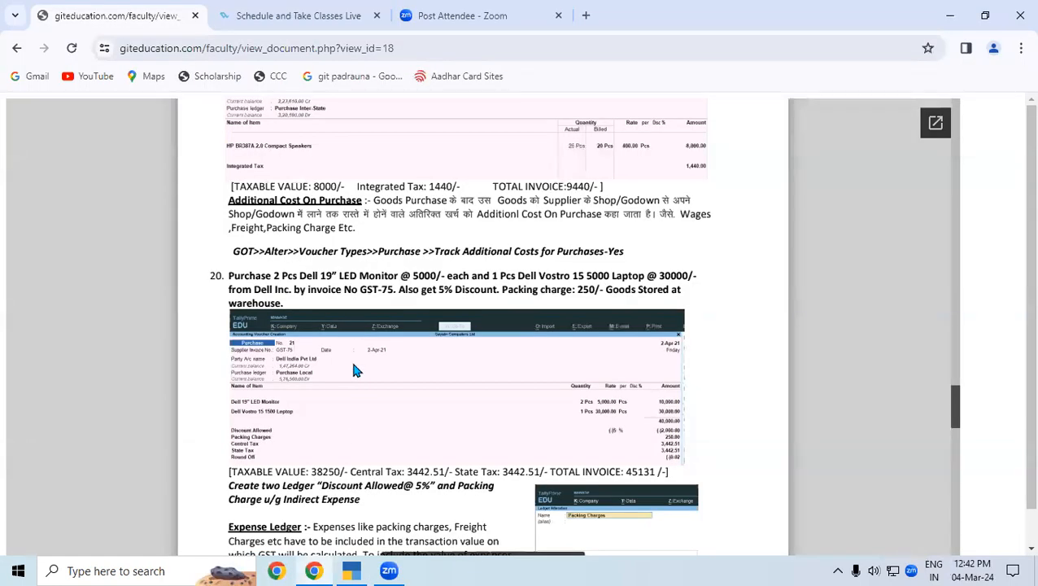
pyautogui.scroll(-10, 353, 370)
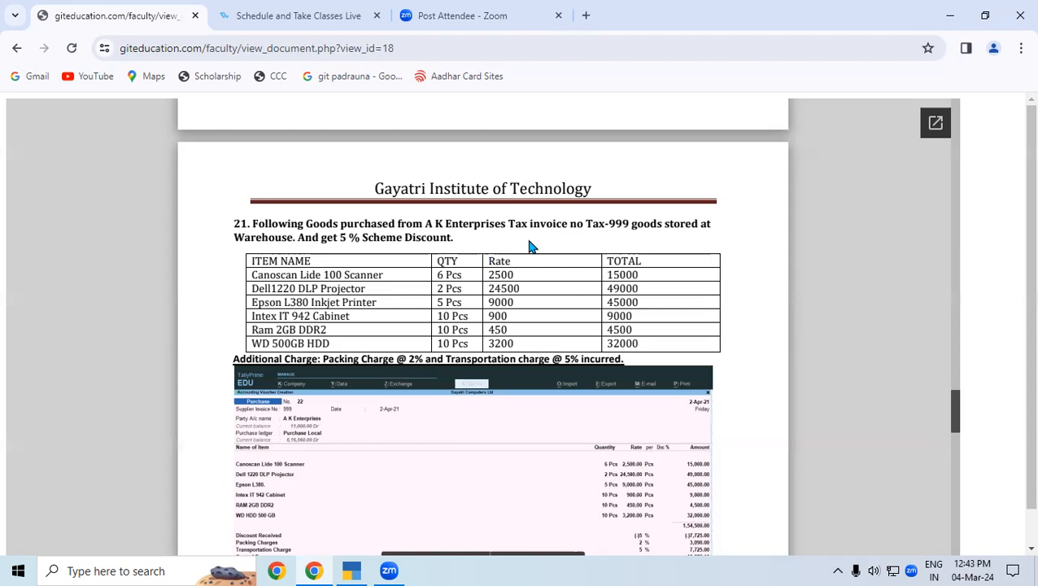
pyautogui.scroll(-1, 529, 247)
pyautogui.scroll(-5, 529, 247)
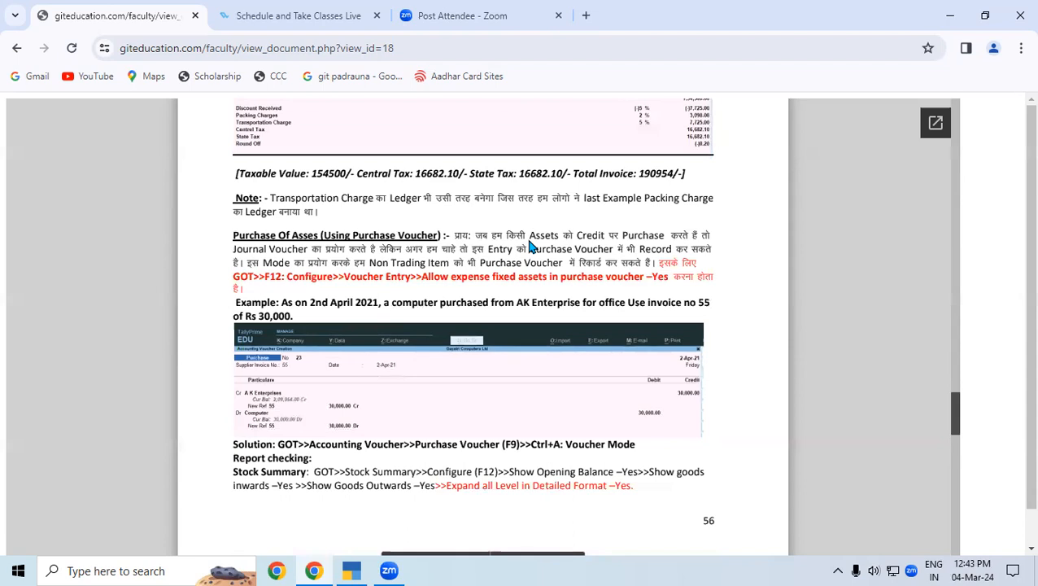
pyautogui.scroll(-2, 529, 247)
pyautogui.scroll(-1, 529, 247)
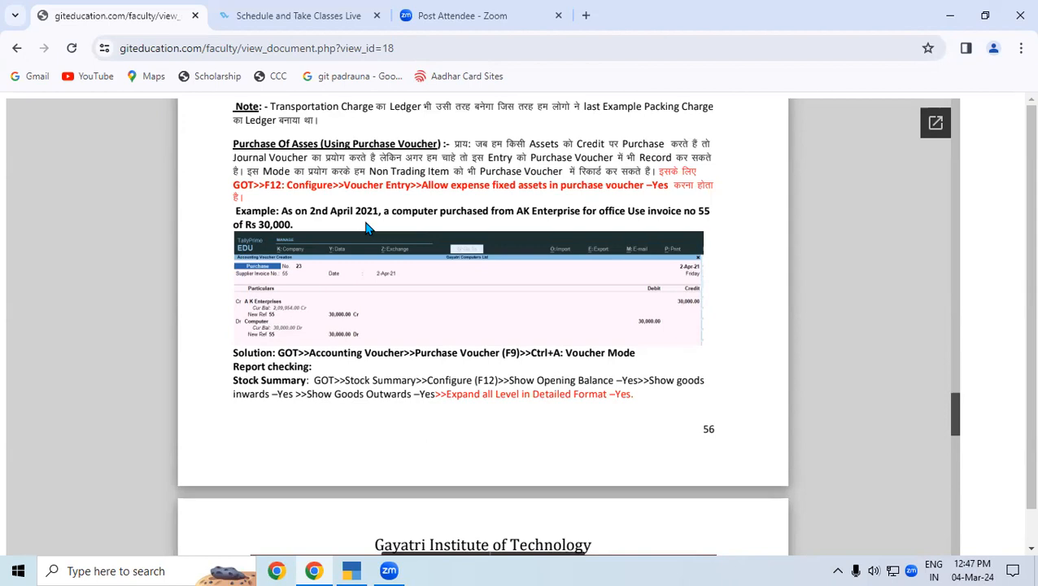
# - Switch back to TallyPrime and leave the blank purchase voucher for the Gateway of Tally
pyautogui.click(351, 570)
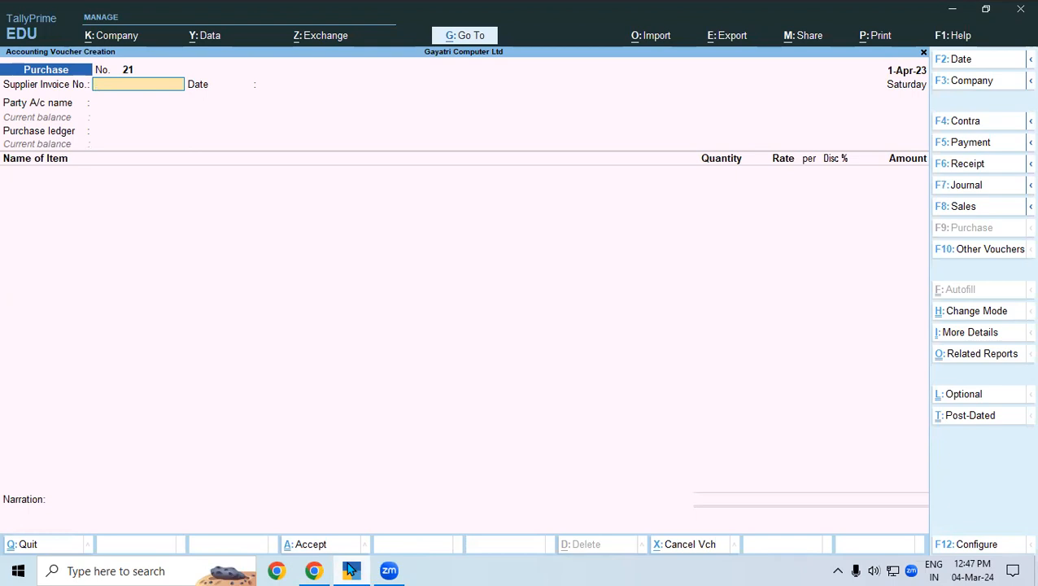
pyautogui.press('Escape')
pyautogui.press('Escape')
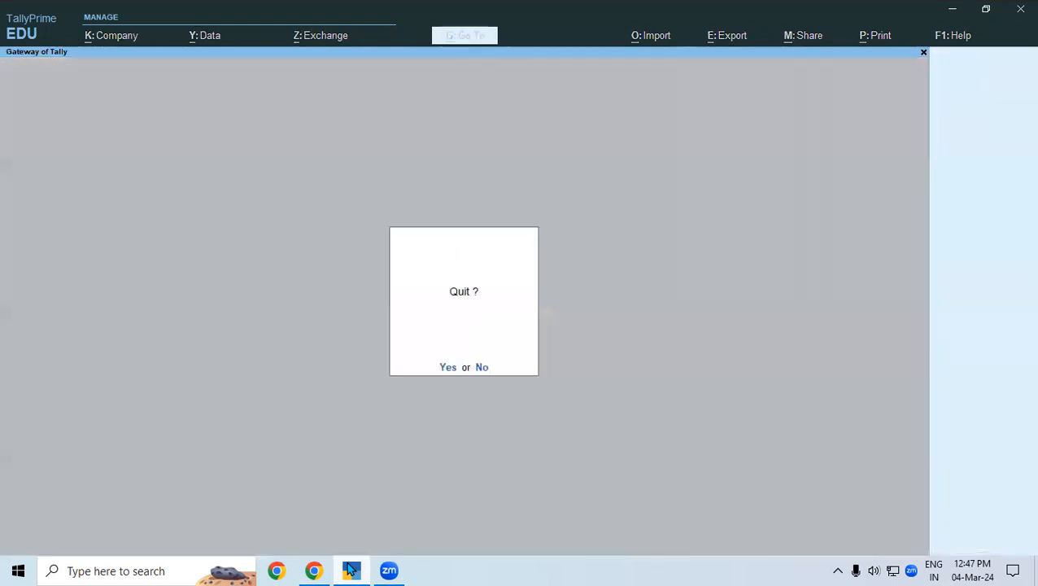
pyautogui.press('Escape')
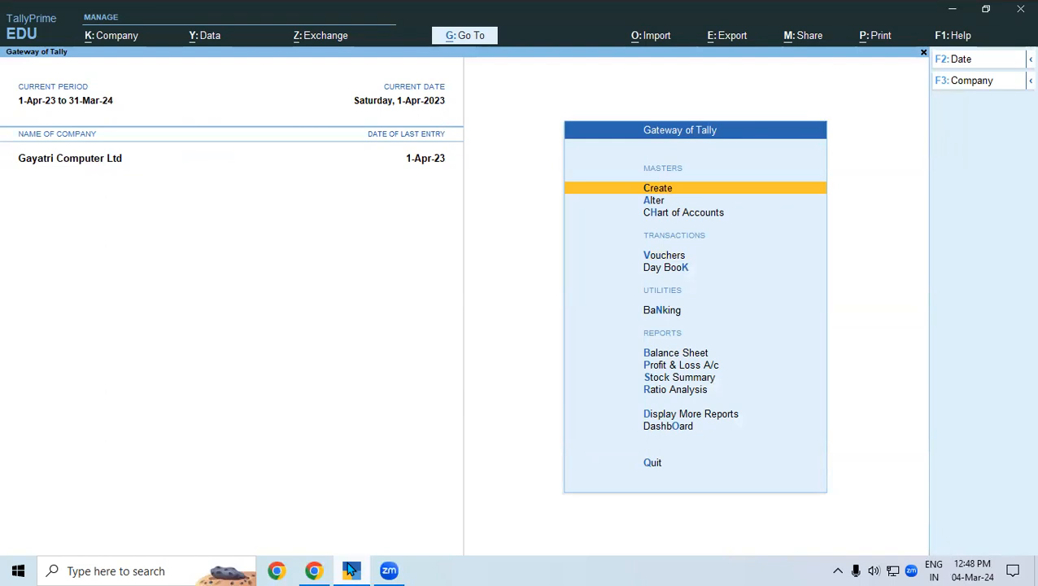
# - Open the Balance Sheet in detailed format, examine the ledgers under Fixed Assets, and return to the Gateway of Tally
pyautogui.press('b')
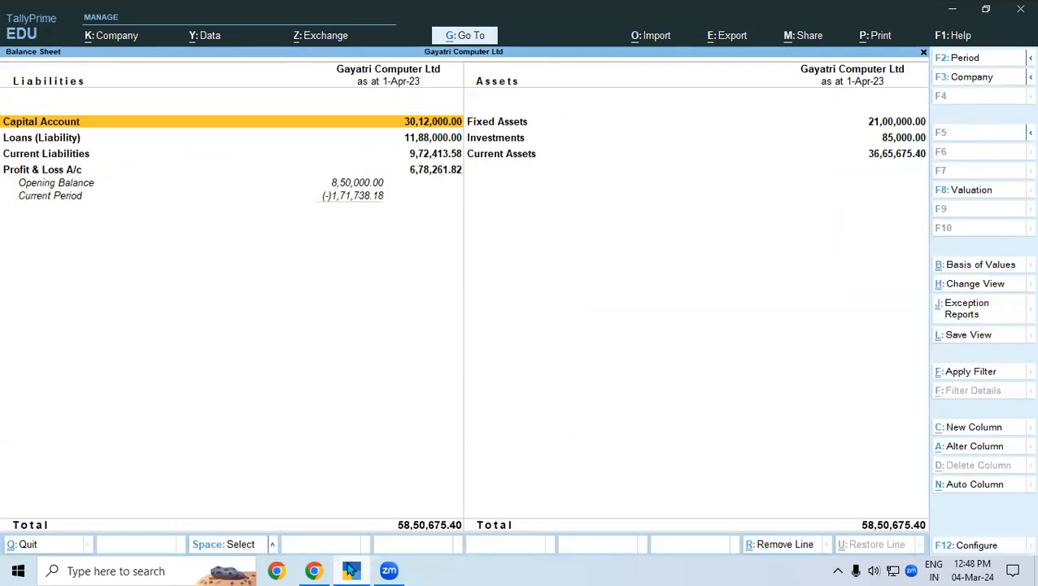
pyautogui.press('alt')
pyautogui.hotkey('alt', 'F5')
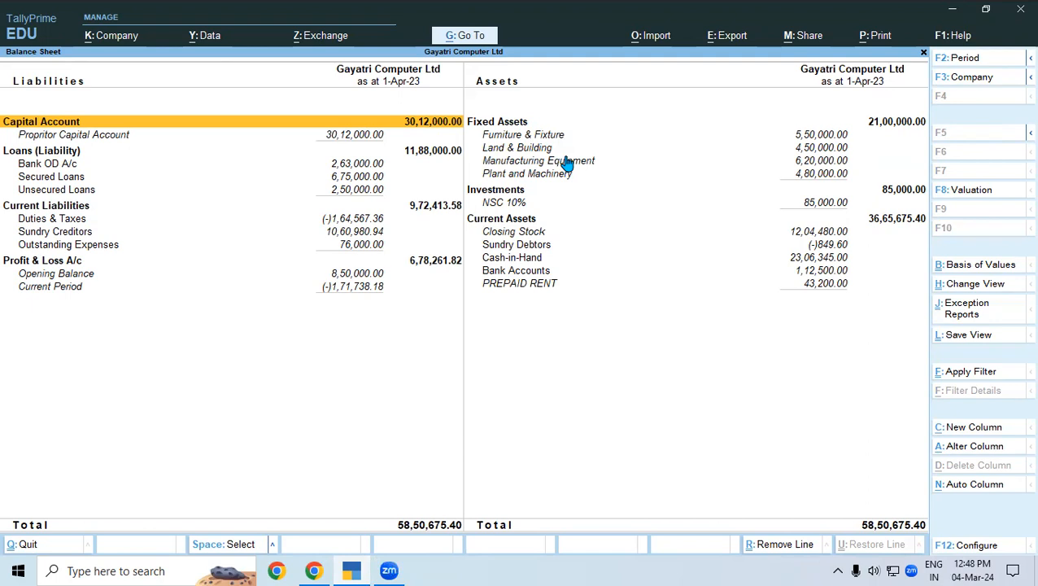
pyautogui.click(359, 570)
pyautogui.click(351, 570)
pyautogui.press('Escape')
pyautogui.press('Escape')
pyautogui.press('Escape')
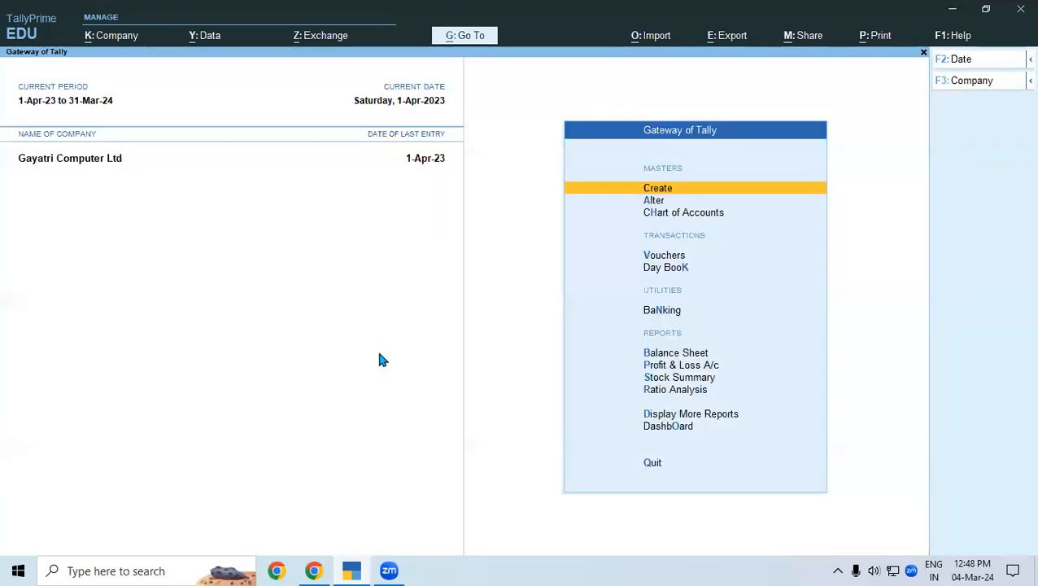
# - Start a Journal voucher with reference number 55 and accept 1-Apr-23 as its reference date
pyautogui.press('v')
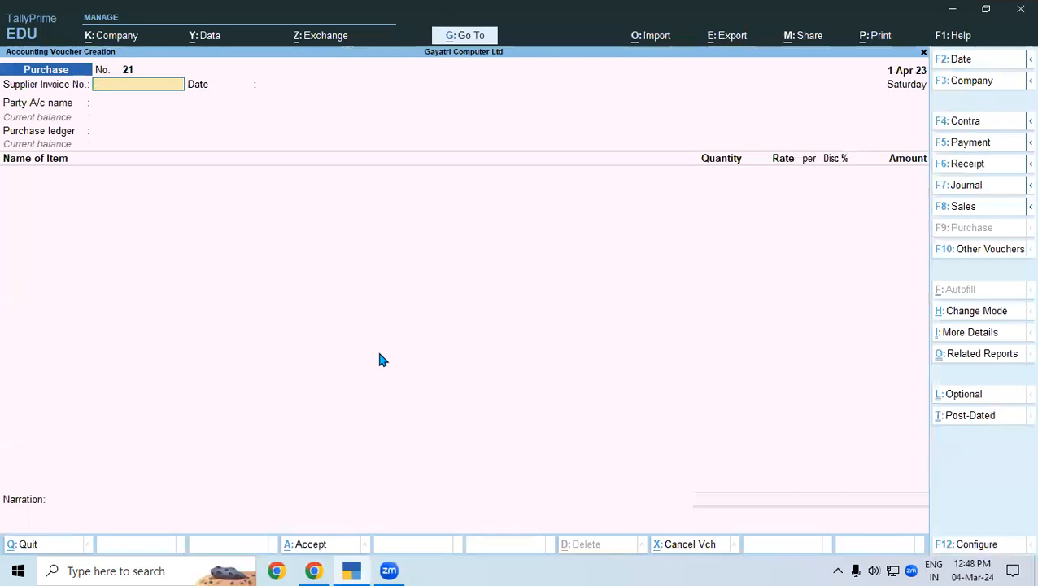
pyautogui.press('F7')
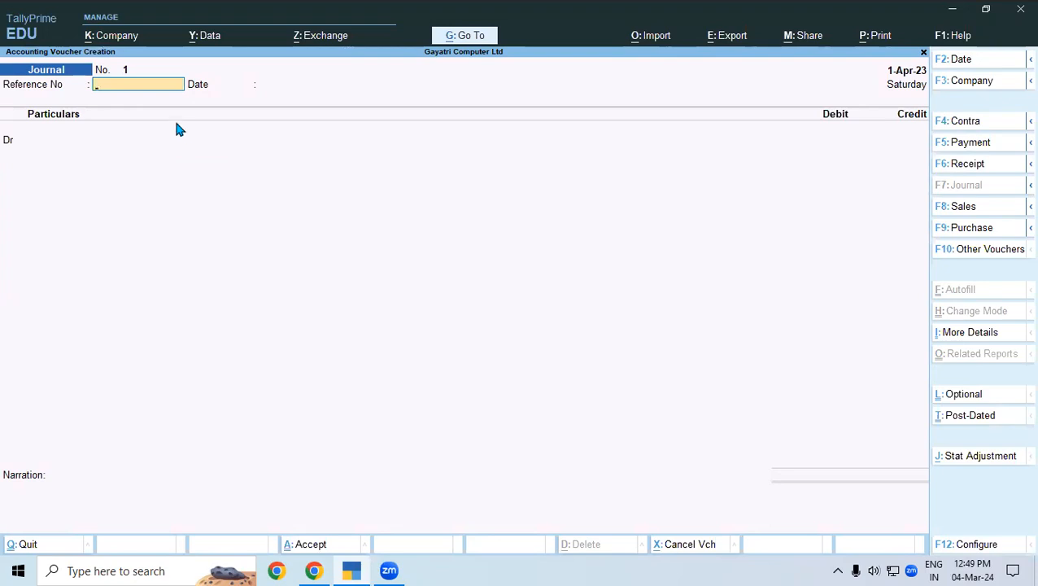
pyautogui.write('55')
pyautogui.press('Return')
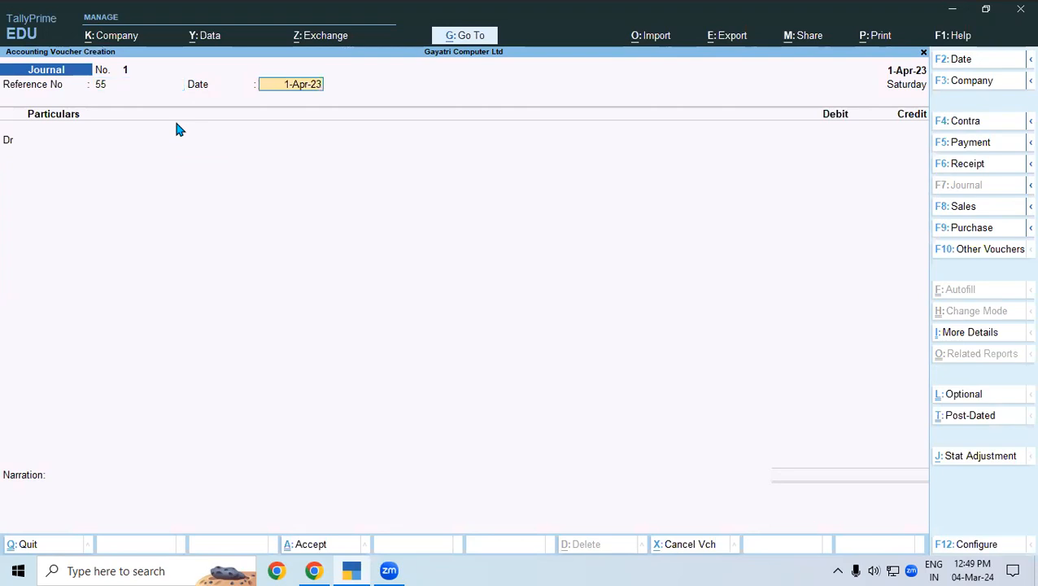
pyautogui.press('Return')
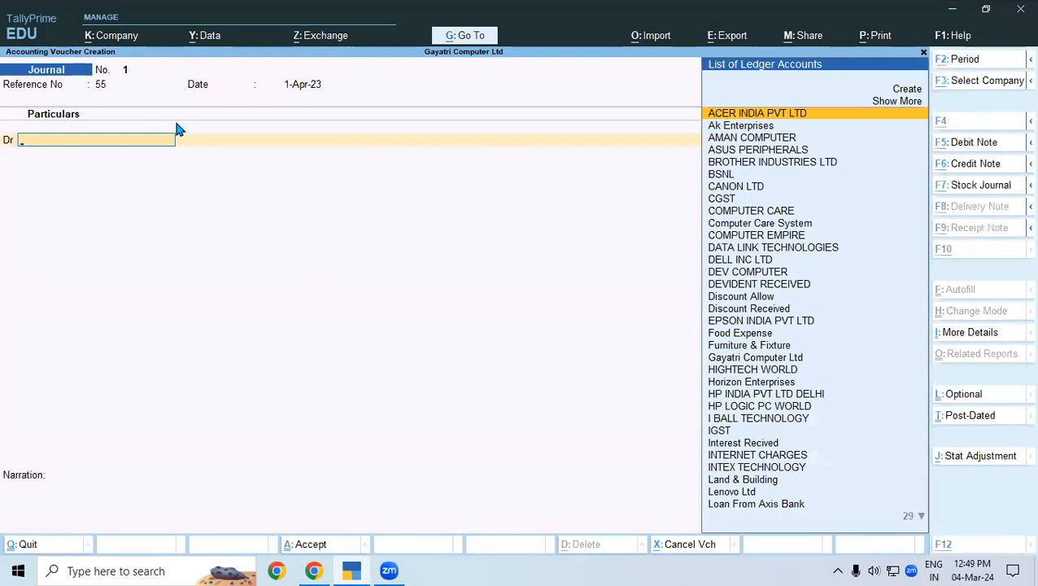
# - Create a ledger named COMPUTER under Fixed Assets from the journal's debit line and save it
pyautogui.hotkey('alt', 'c')
pyautogui.write('C')
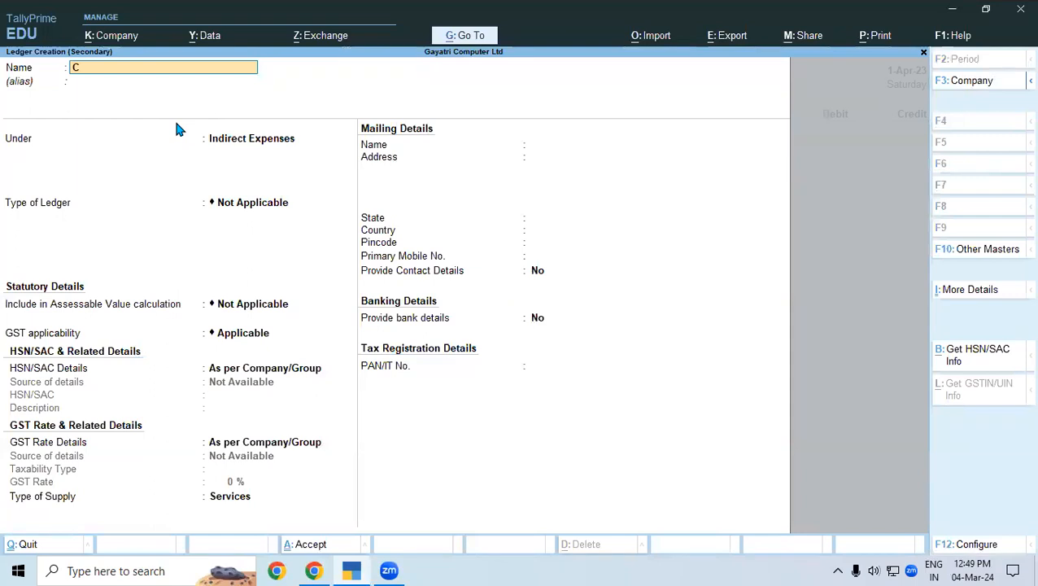
pyautogui.write('OMPUTER')
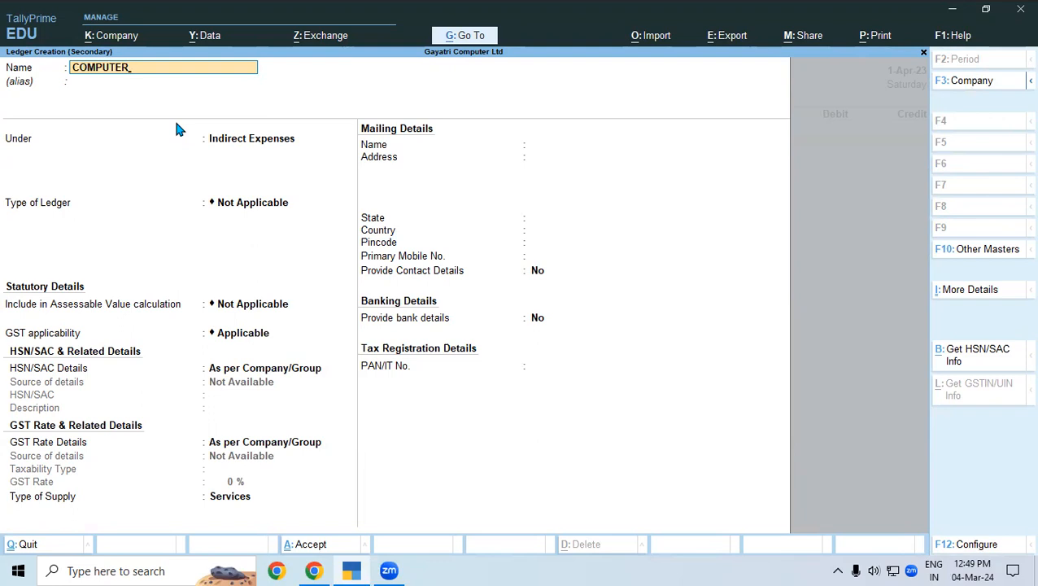
pyautogui.press('Return')
pyautogui.press('Return')
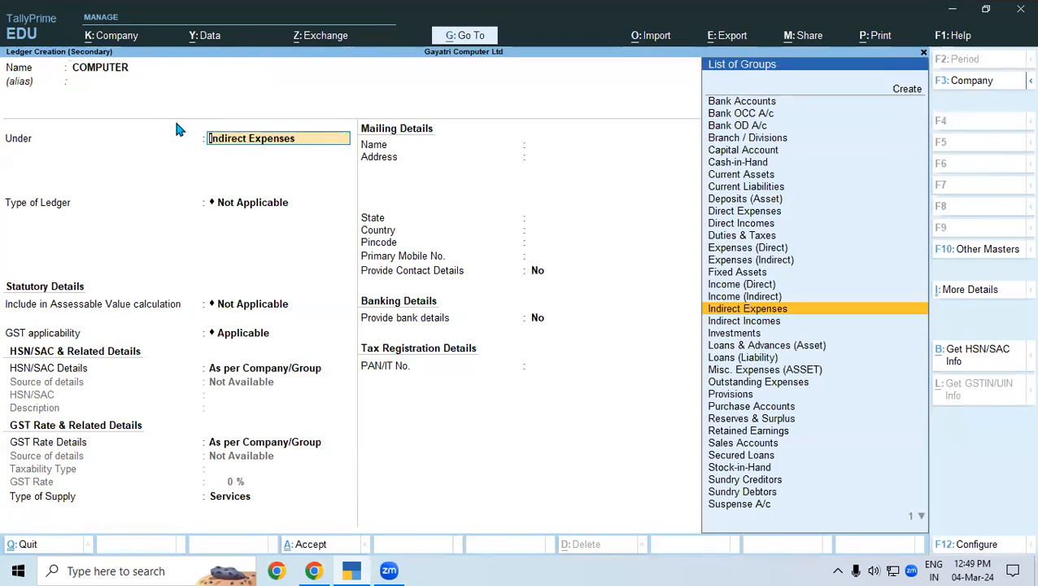
pyautogui.write('FI')
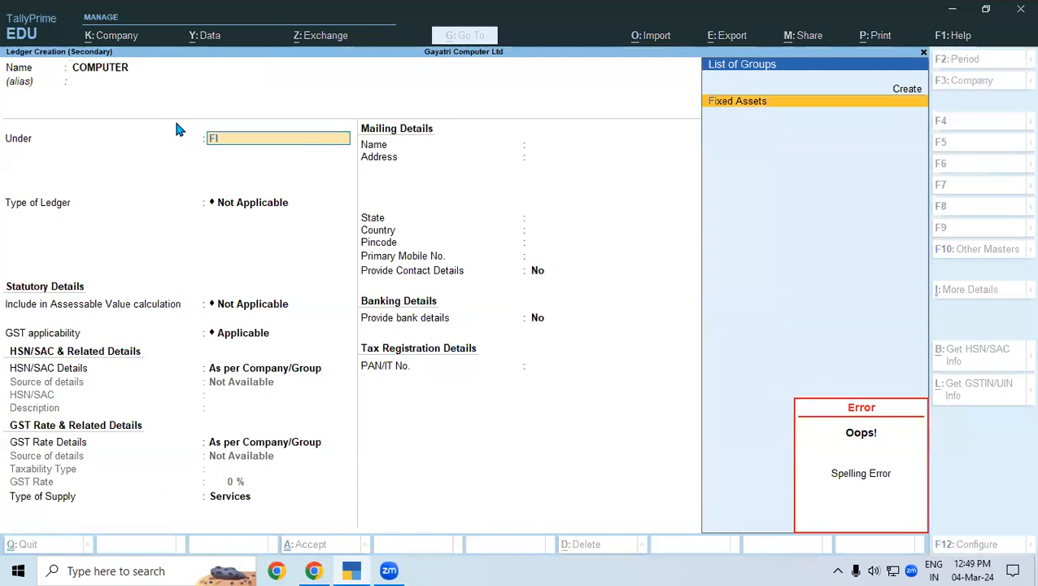
pyautogui.press('Return')
pyautogui.press('Return')
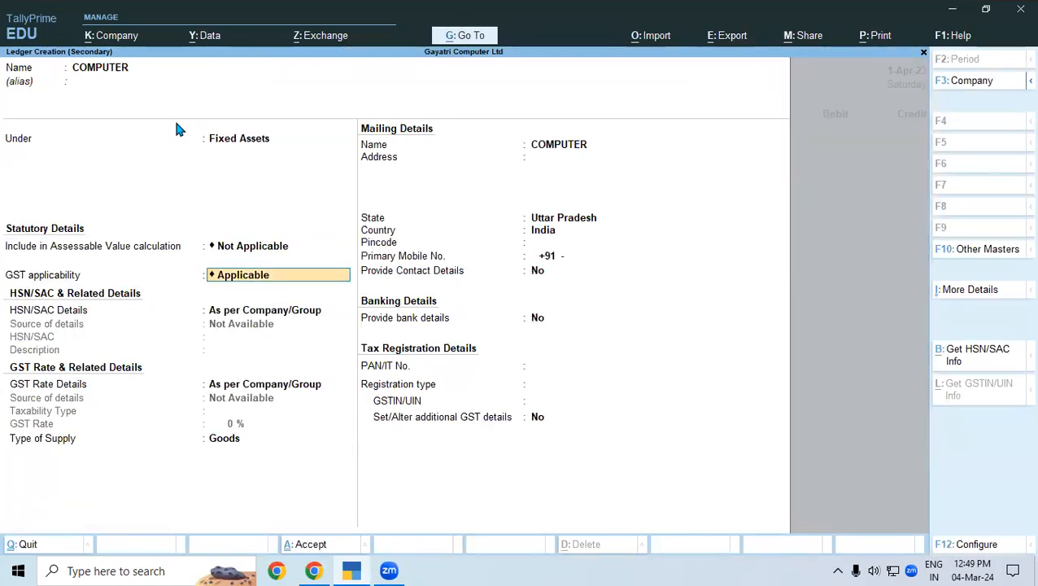
pyautogui.hotkey('ctrl', 'a')
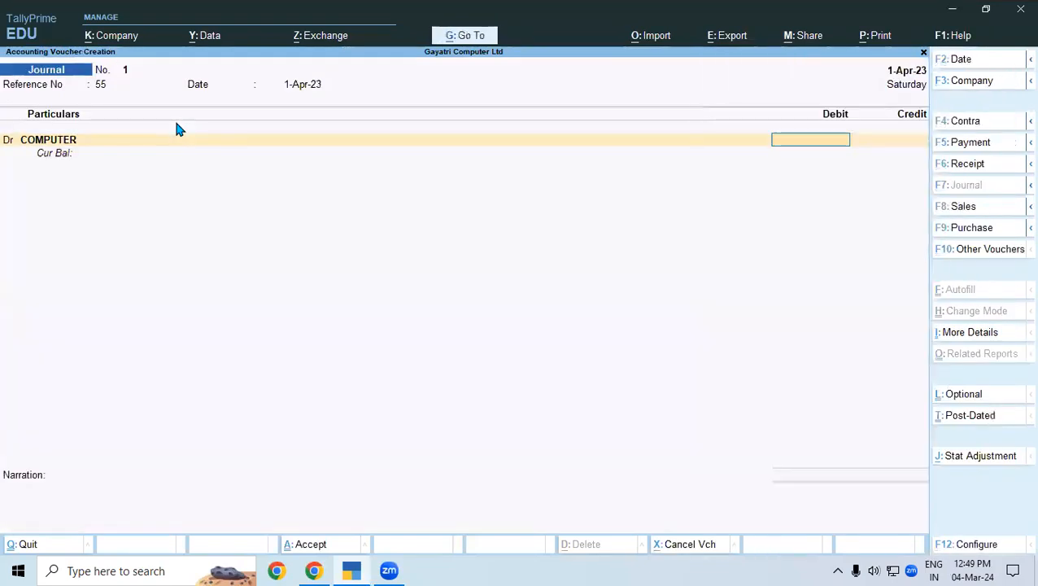
# - Debit COMPUTER with 30000 and choose Ak Enterprises as the credit ledger for the same amount
pyautogui.write('30000')
pyautogui.press('Return')
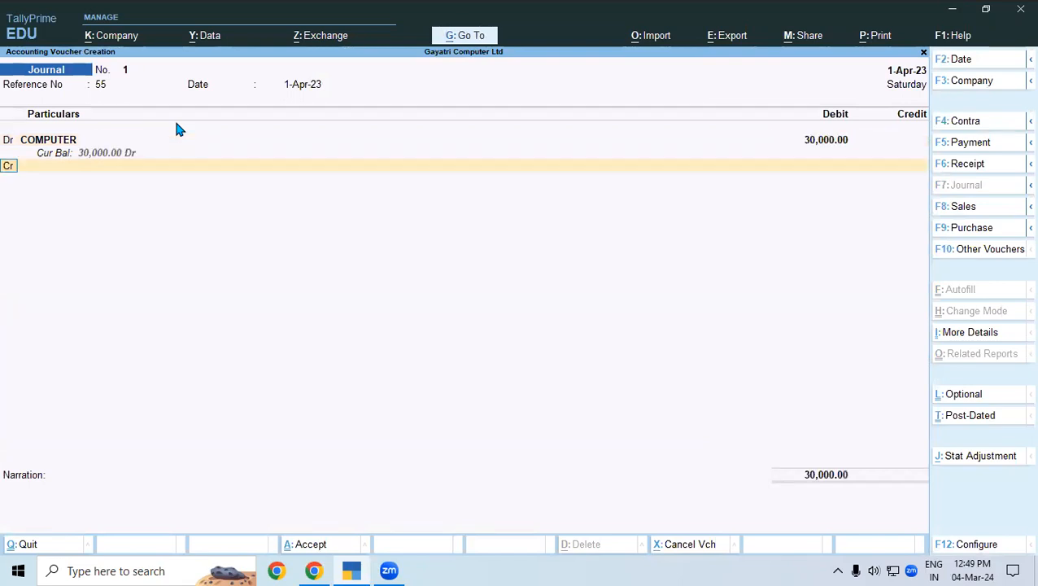
pyautogui.press('Return')
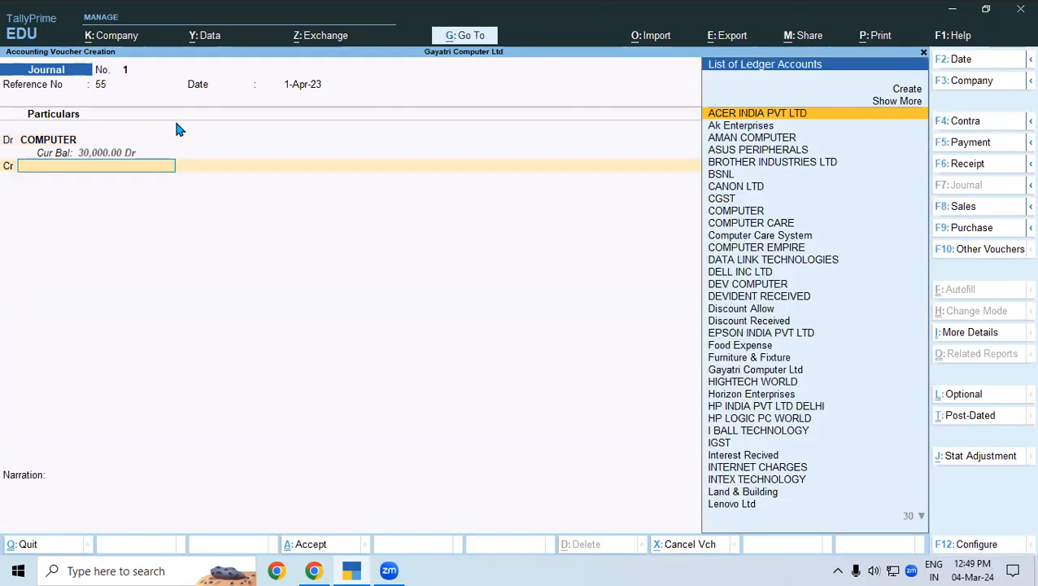
pyautogui.write('AK')
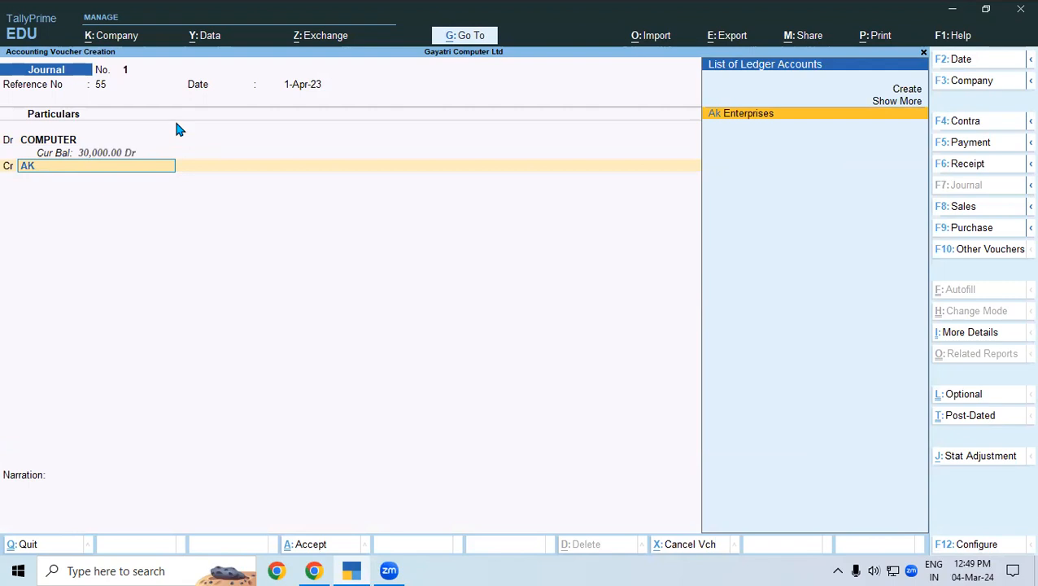
pyautogui.press('Return')
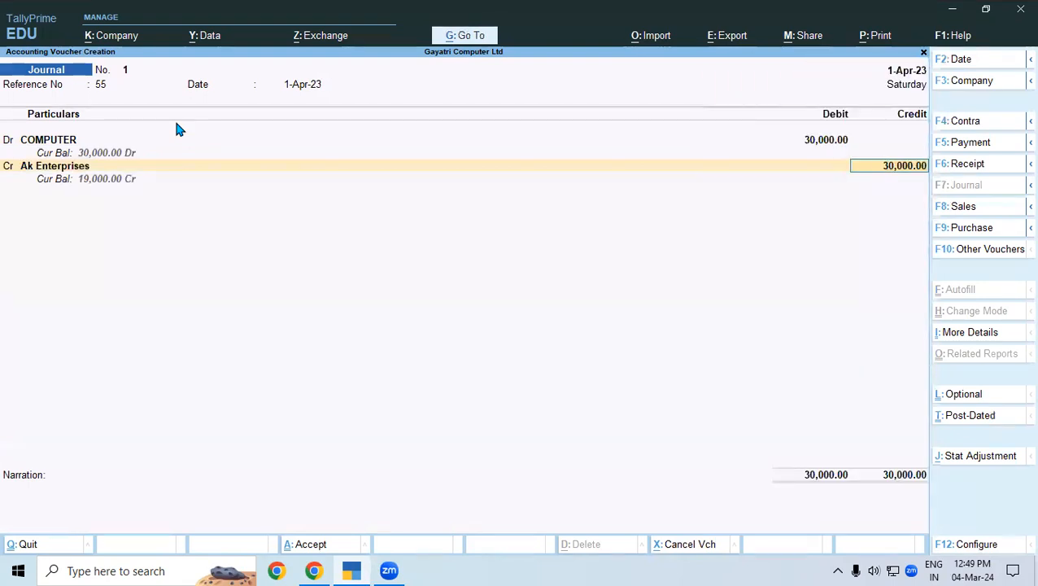
# - Save the journal voucher debiting COMPUTER and crediting Ak Enterprises, and return to the Gateway of Tally
pyautogui.hotkey('ctrl', 'a')
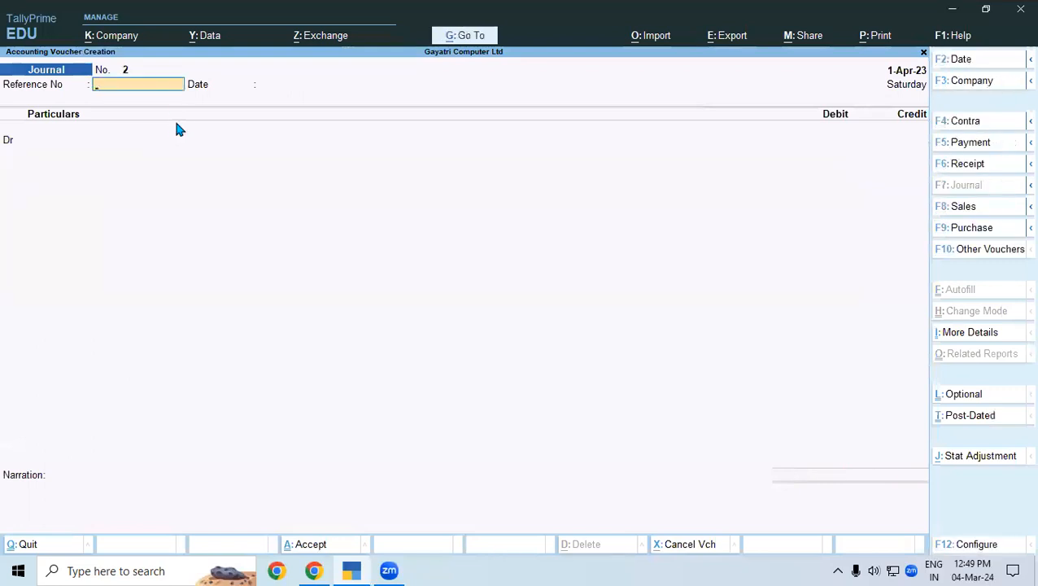
pyautogui.press('Escape')
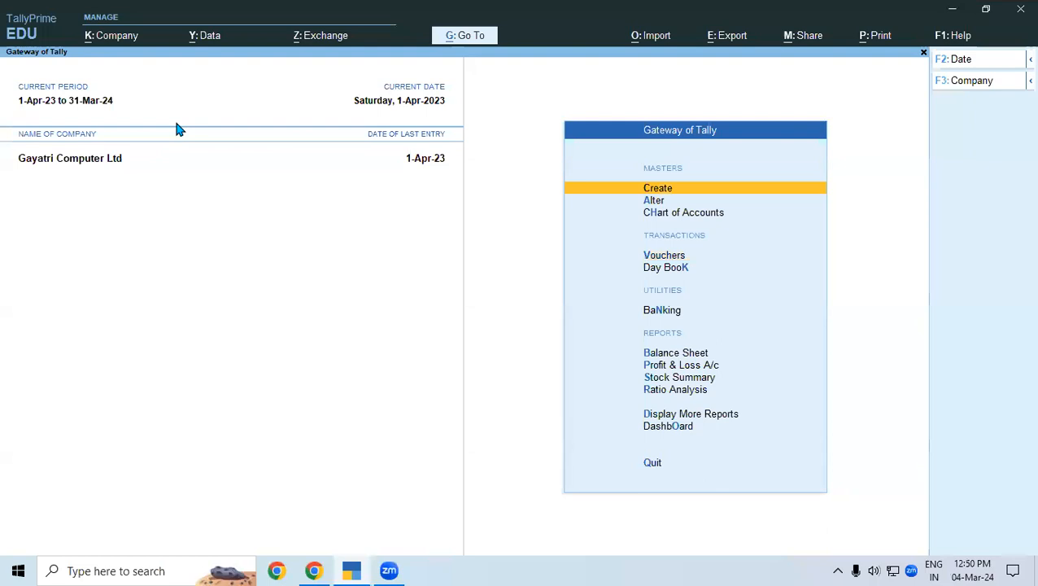
# - Open the Balance Sheet in detailed format, examine the COMPUTER ledger under Fixed Assets, and return to the Gateway of Tally
pyautogui.press('b')
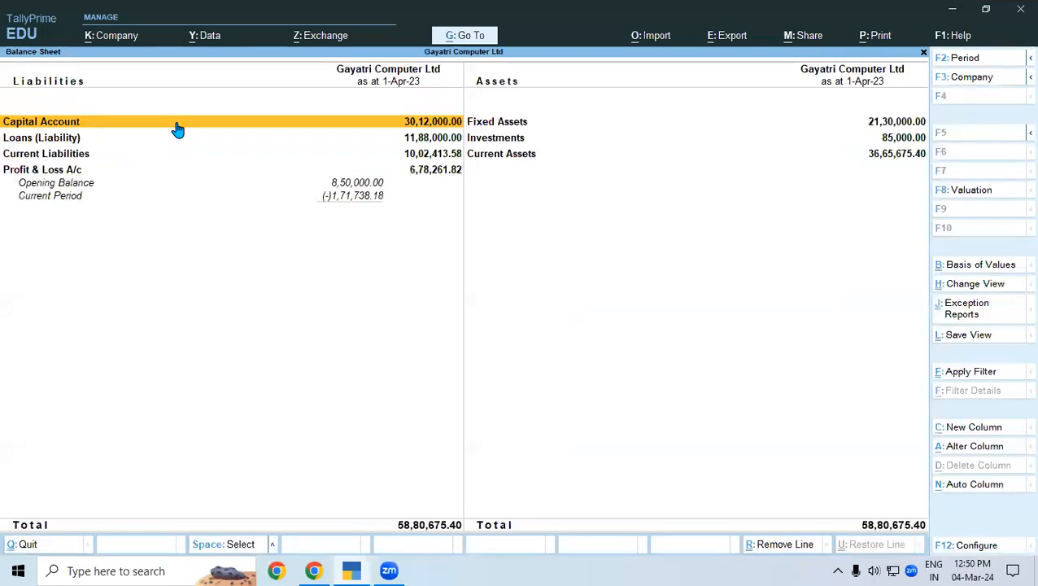
pyautogui.press('alt')
pyautogui.hotkey('alt', 'f5')
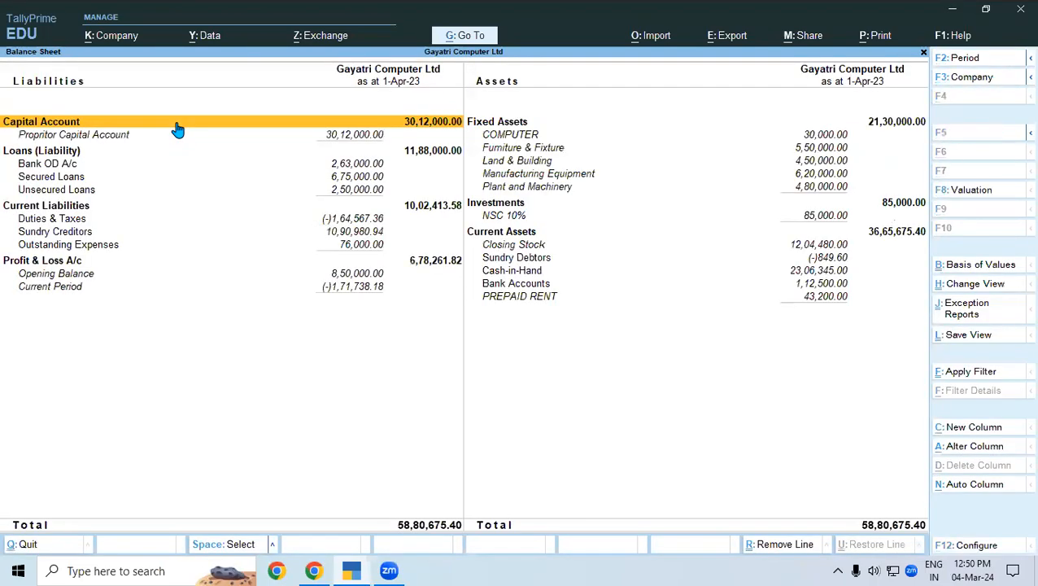
pyautogui.click(496, 137)
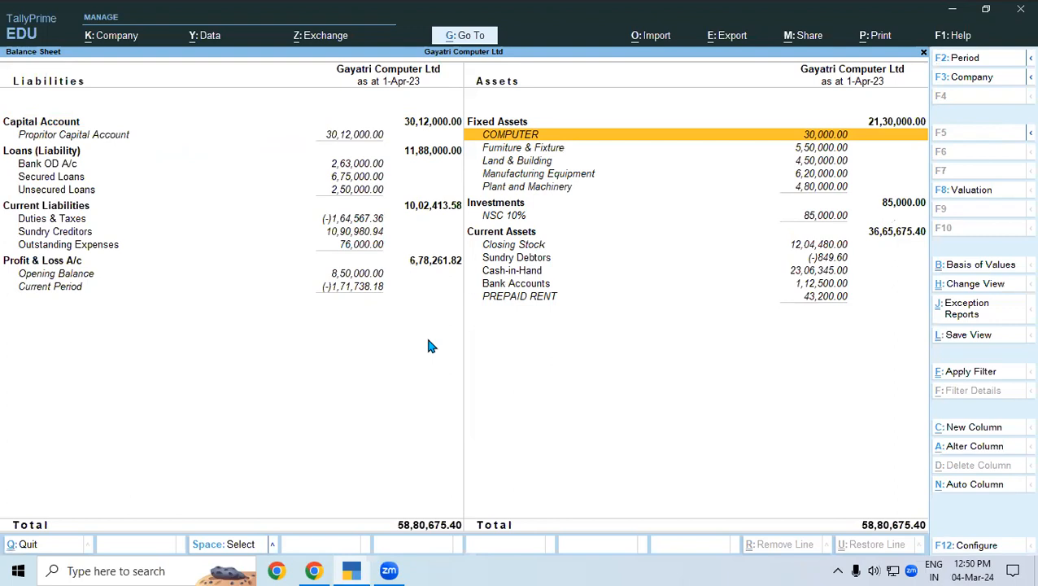
pyautogui.press('Escape')
pyautogui.press('Escape')
pyautogui.press('Escape')
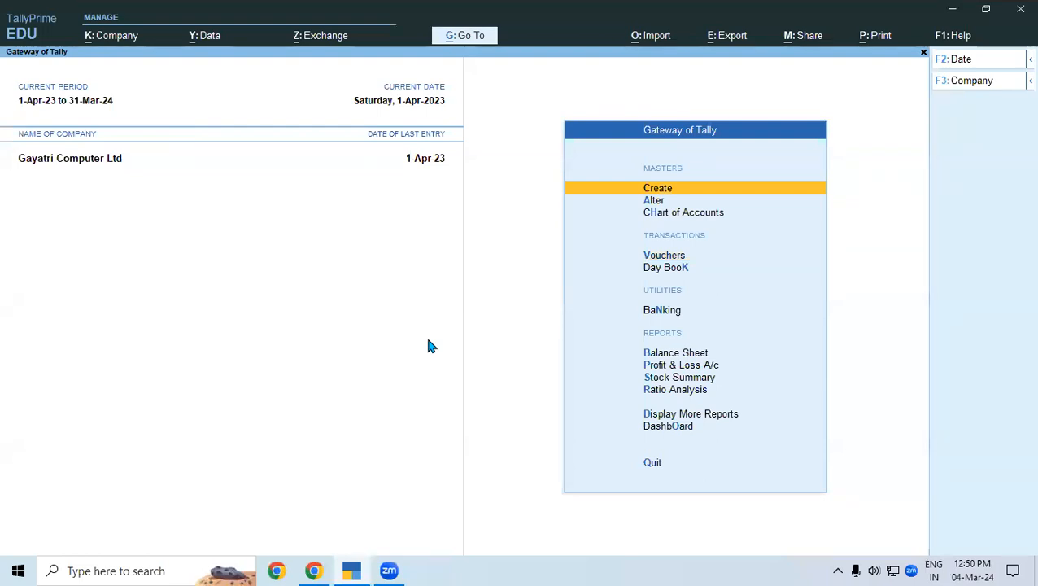
# - Open the Day Book and restrict it to Journal vouchers
pyautogui.press('d')
pyautogui.press('k')
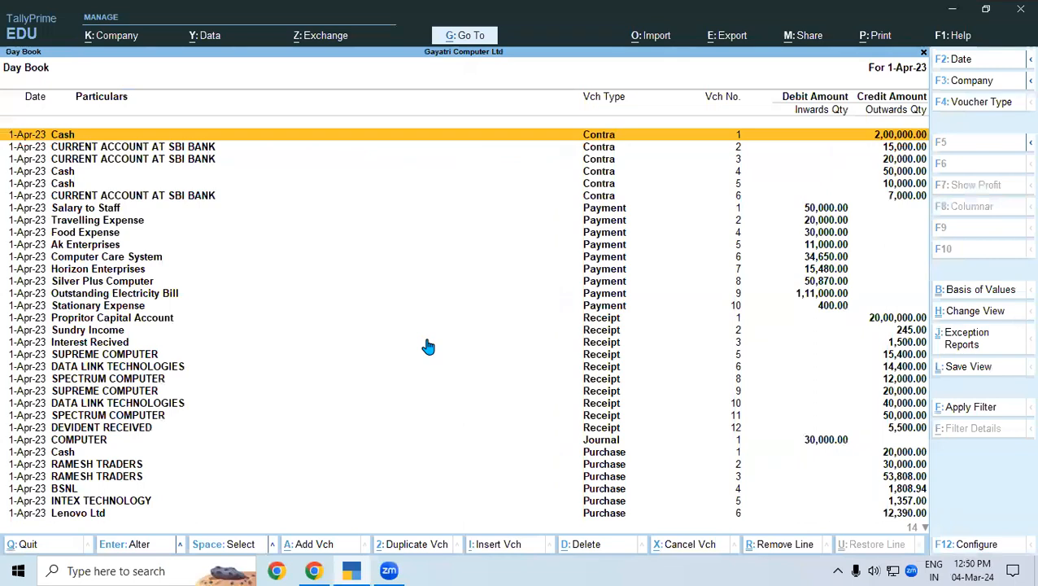
pyautogui.press('F4')
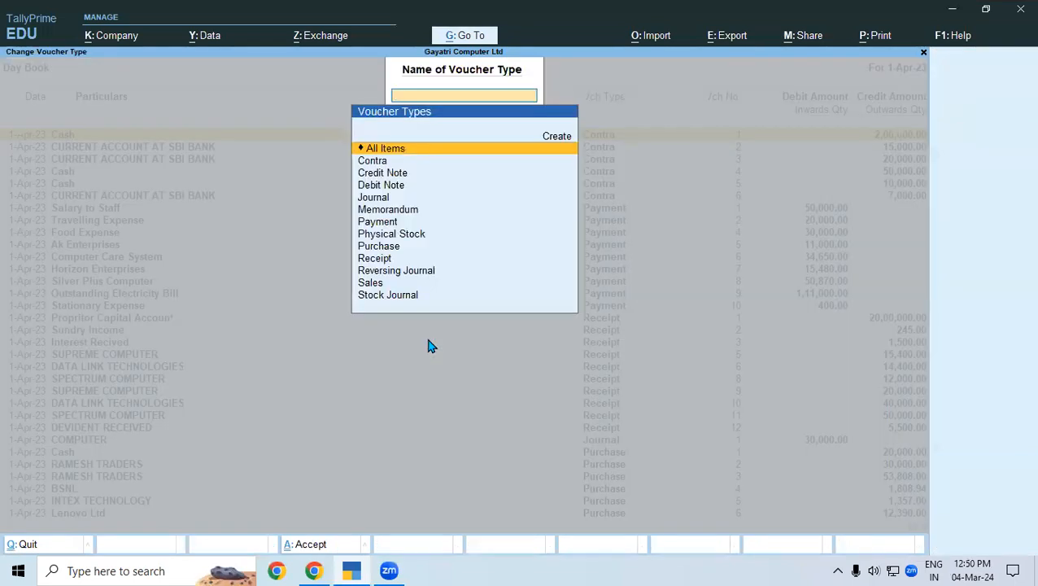
pyautogui.press('Down')
pyautogui.press('Down')
pyautogui.press('Down')
pyautogui.press('Down')
pyautogui.press('Return')
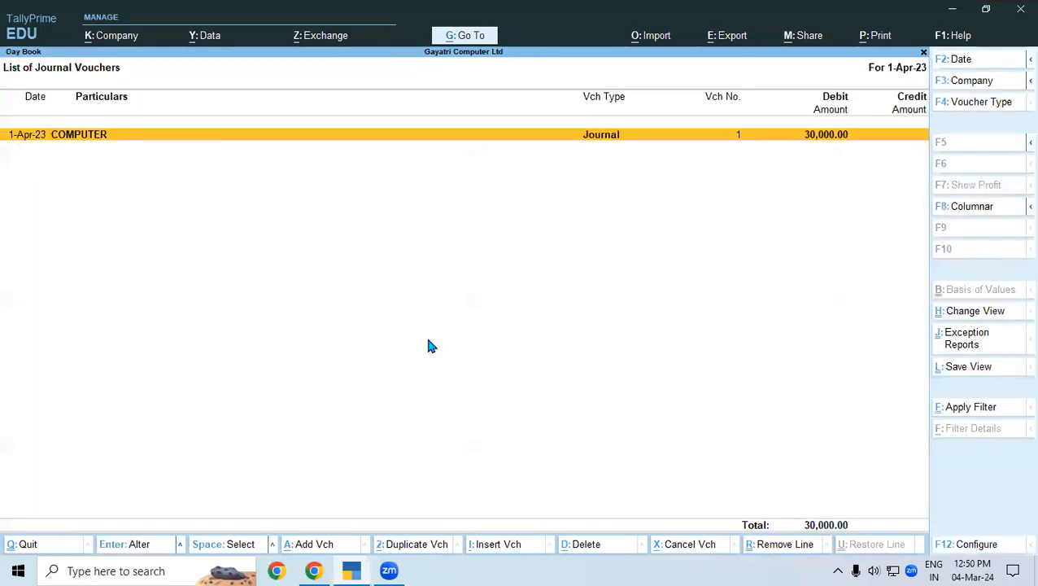
# - Delete the COMPUTER journal voucher and go back to the Gateway of Tally
pyautogui.press('Return')
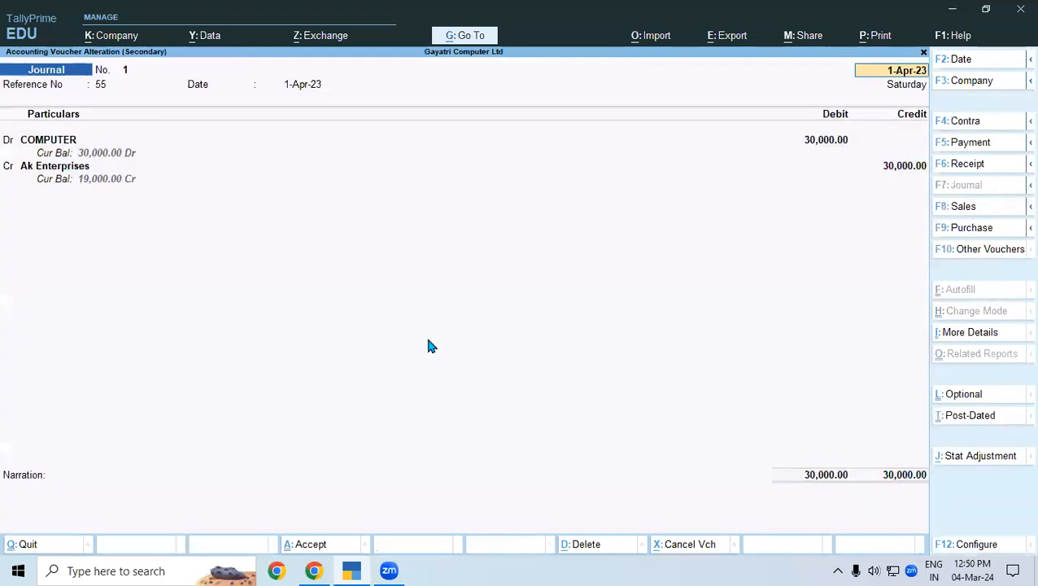
pyautogui.hotkey('alt', 'd')
pyautogui.press('y')
pyautogui.press('Escape')
pyautogui.press('Escape')
pyautogui.press('Escape')
pyautogui.press('Escape')
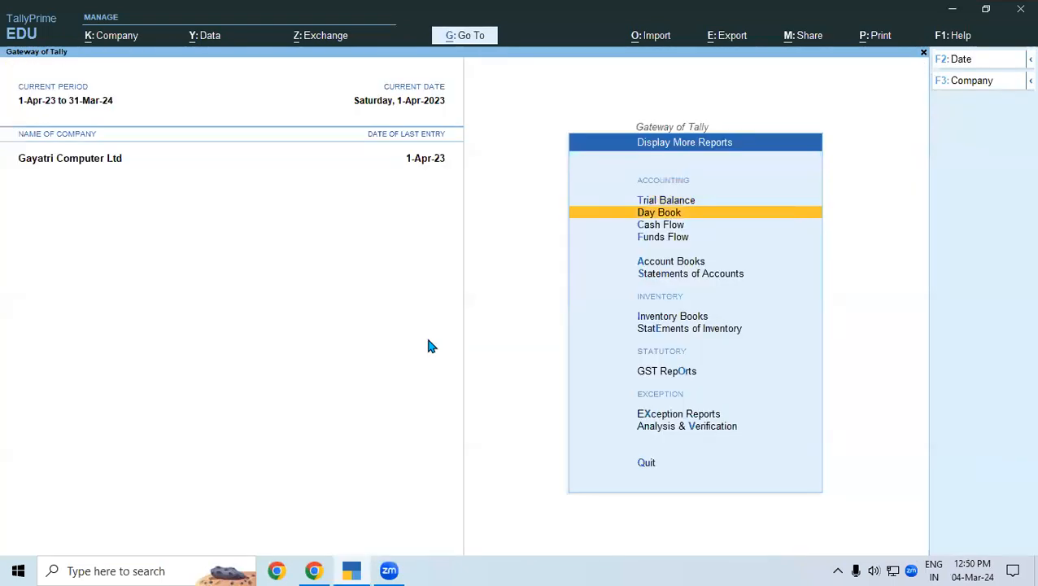
# - Open the COMPUTER ledger for alteration, delete it, and return to the Gateway of Tally
pyautogui.press('Down')
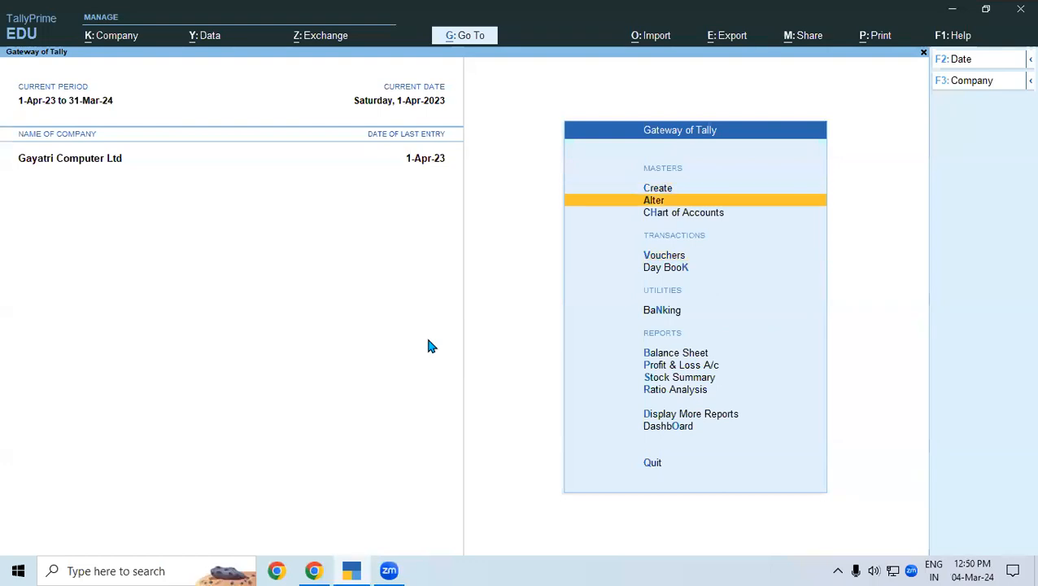
pyautogui.press('Return')
pyautogui.press('Down')
pyautogui.press('Return')
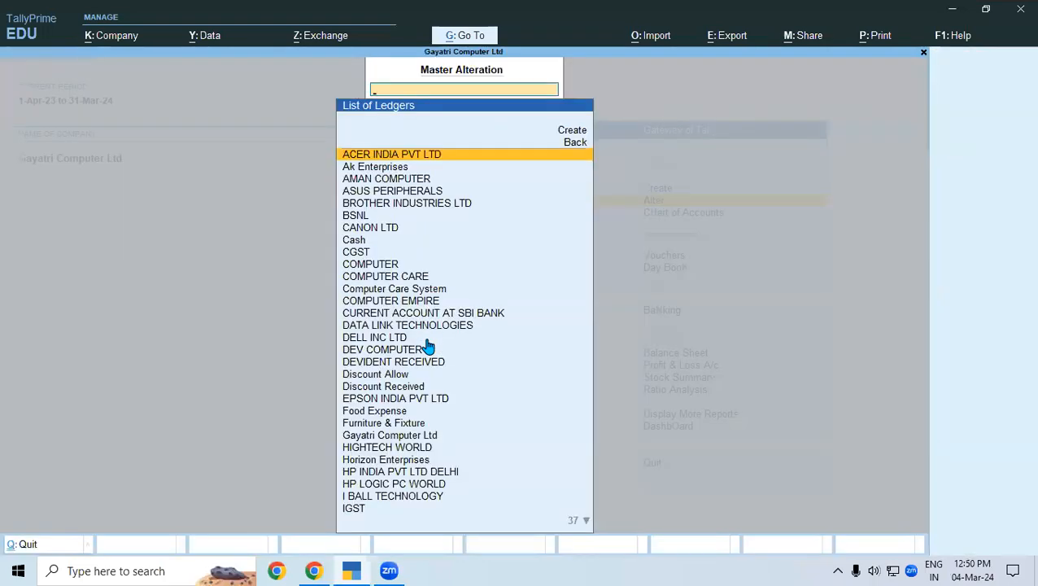
pyautogui.write('COM')
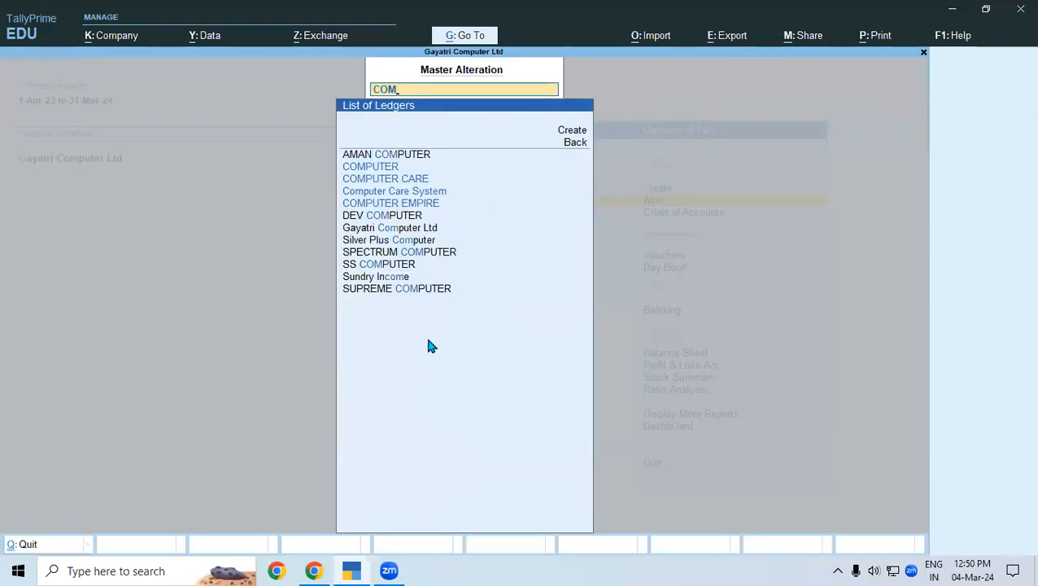
pyautogui.press('Down')
pyautogui.press('Up')
pyautogui.press('Return')
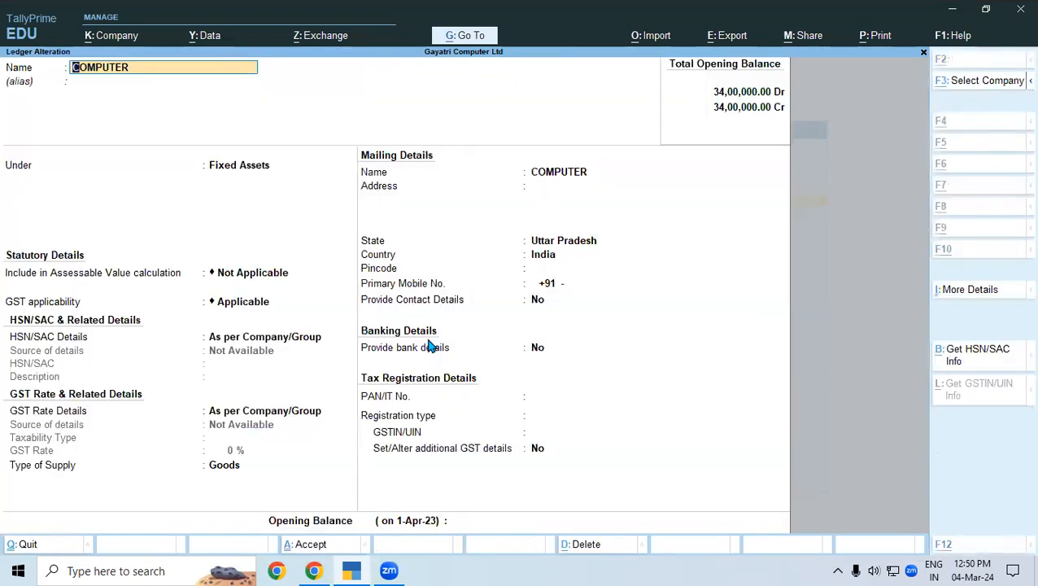
pyautogui.hotkey('alt', 'd')
pyautogui.press('y')
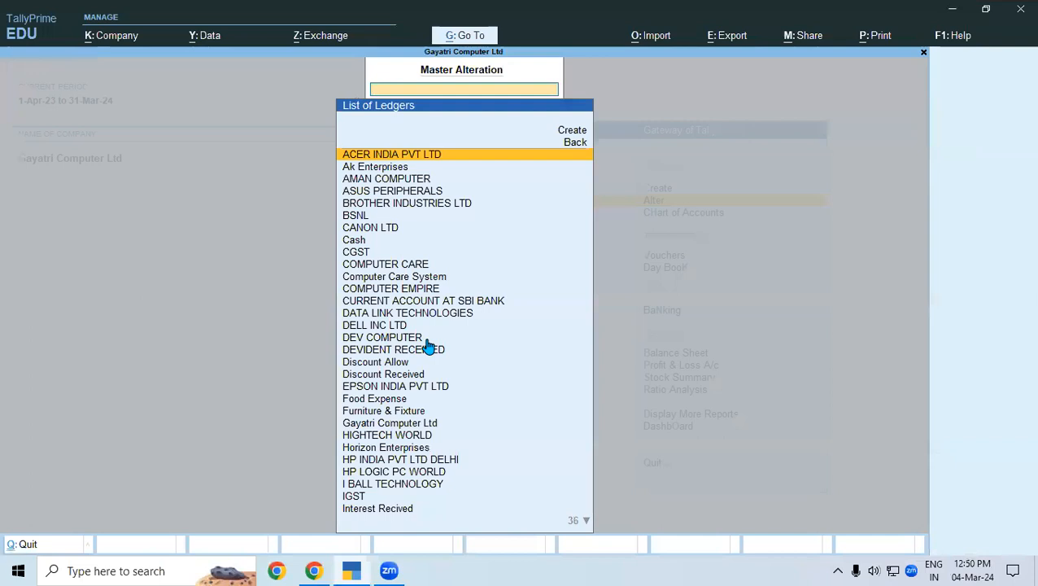
pyautogui.press('Escape')
pyautogui.press('Escape')
# - Check in the detailed Balance Sheet whether COMPUTER is gone from Fixed Assets, and close the report
pyautogui.press('Up')
pyautogui.press('Down')
pyautogui.press('Down')
pyautogui.press('Down')
pyautogui.press('Down')
pyautogui.press('Down')
pyautogui.press('Down')
pyautogui.press('Down')
pyautogui.press('Up')
pyautogui.press('Return')
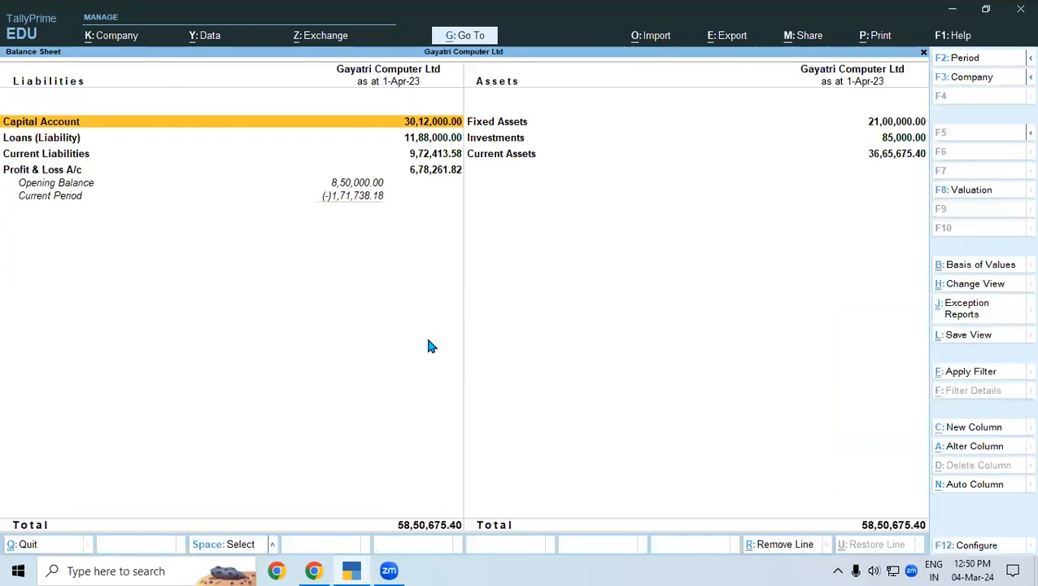
pyautogui.hotkey('alt', 'F5')
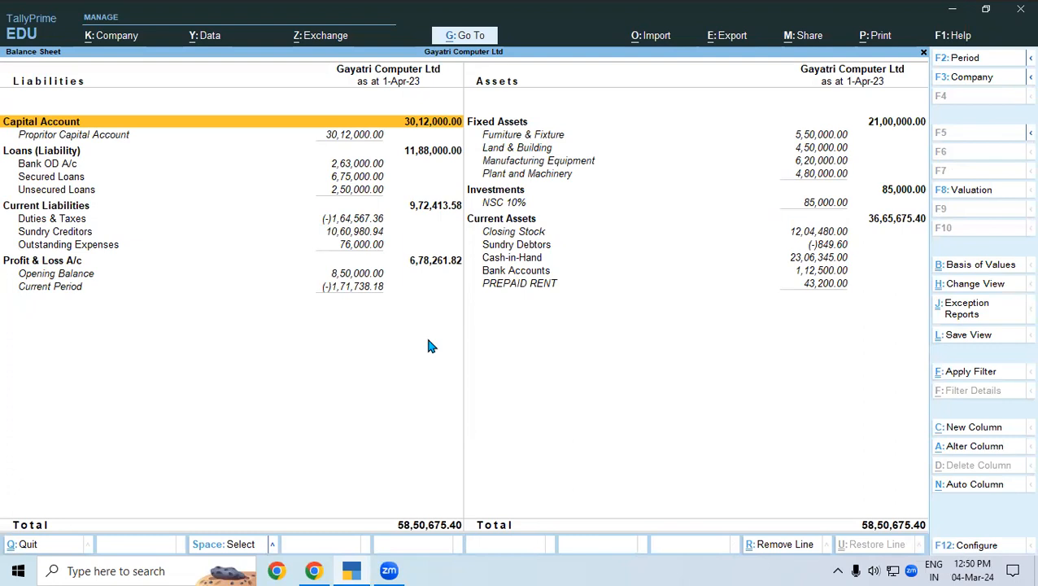
pyautogui.press('Escape')
# - Start a Purchase voucher and change its mode to As Voucher
pyautogui.press('Home')
pyautogui.press('v')
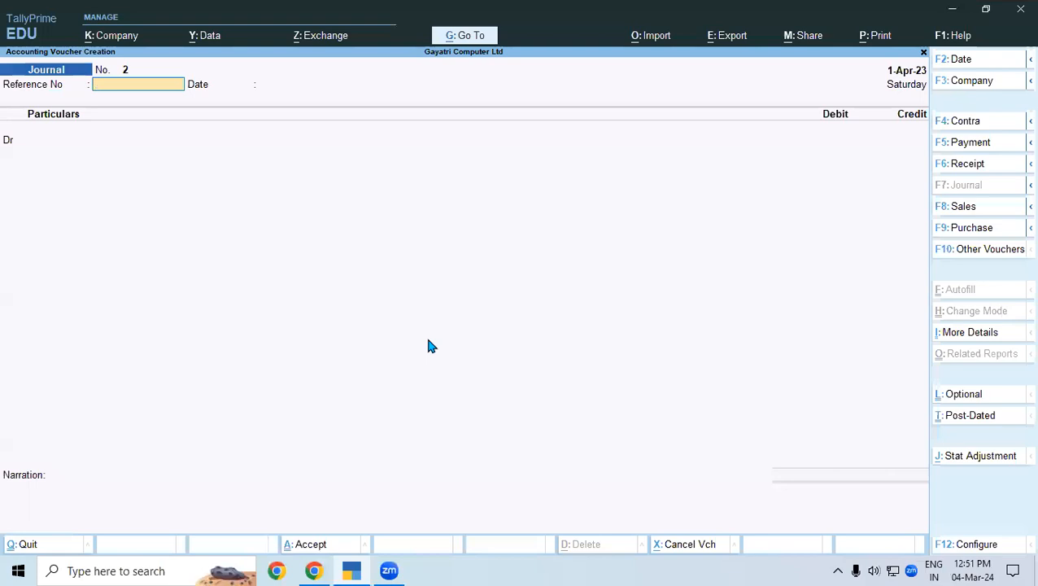
pyautogui.press('F9')
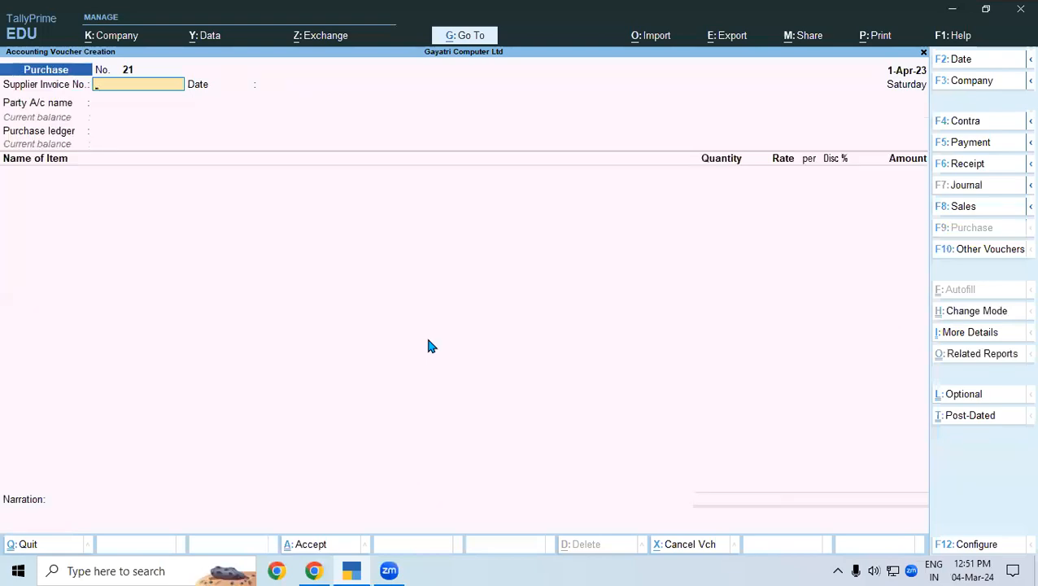
pyautogui.hotkey('ctrl', 'h')
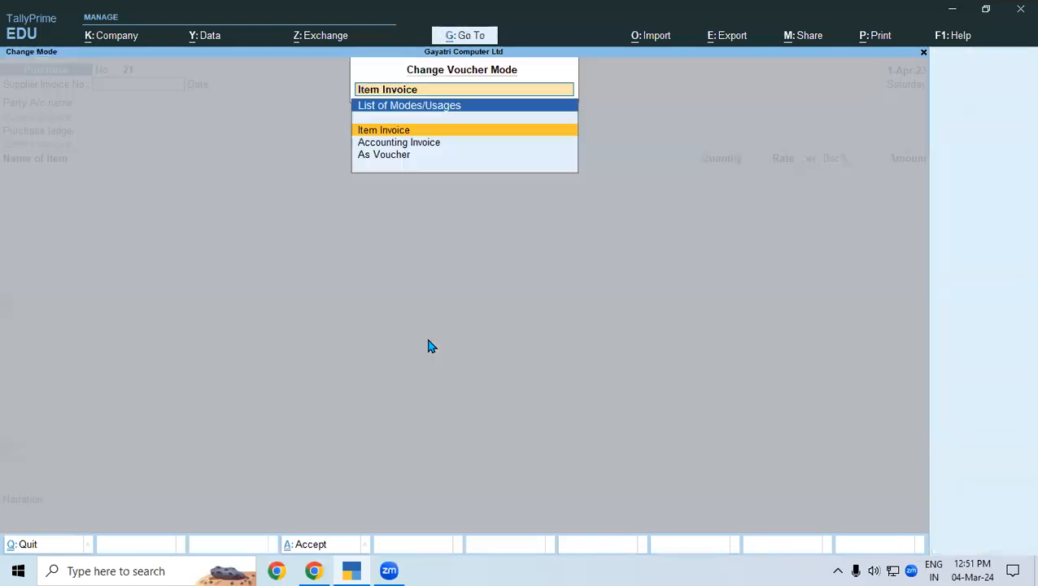
pyautogui.press('Down')
pyautogui.press('Down')
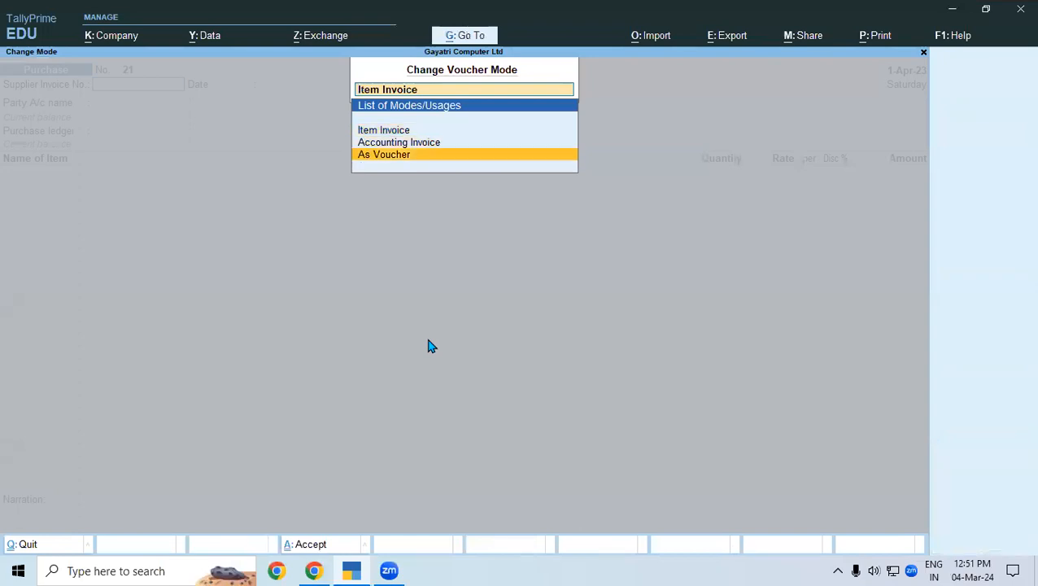
pyautogui.press('Return')
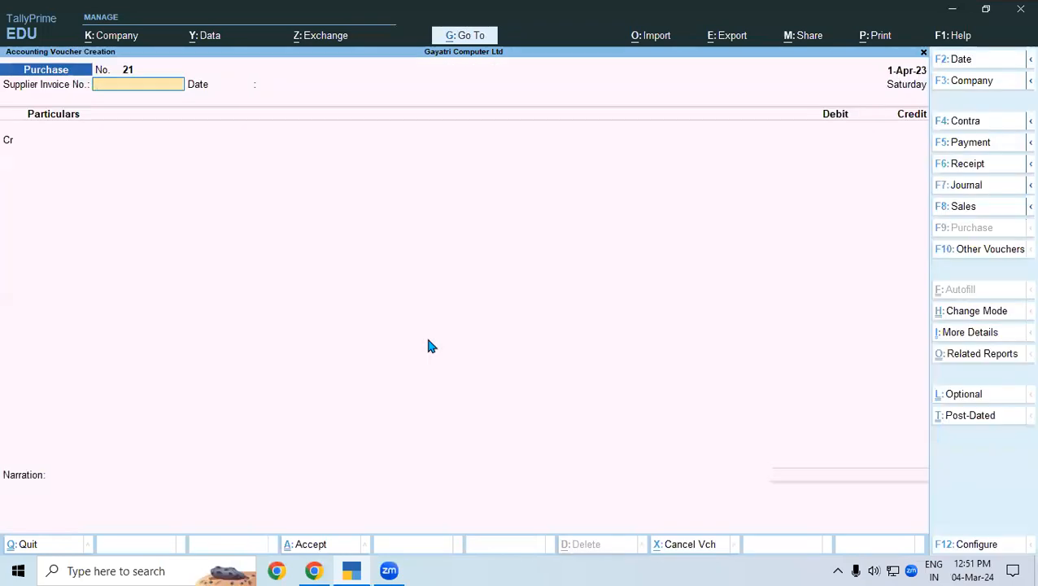
# - Enter supplier invoice number 55 and accept 1-Apr-23 as the invoice date
pyautogui.write('55')
pyautogui.press('Return')
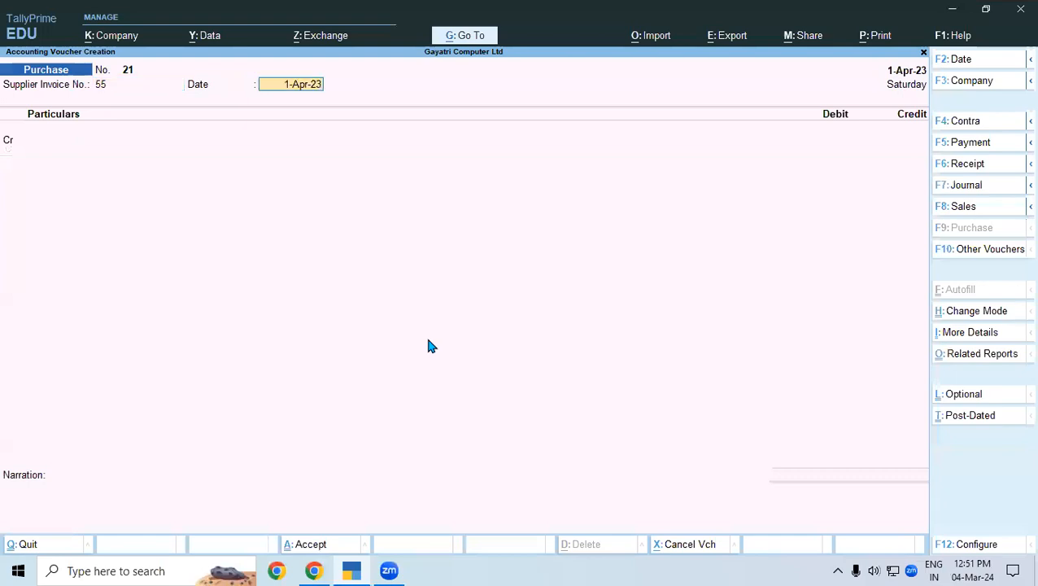
pyautogui.press('Return')
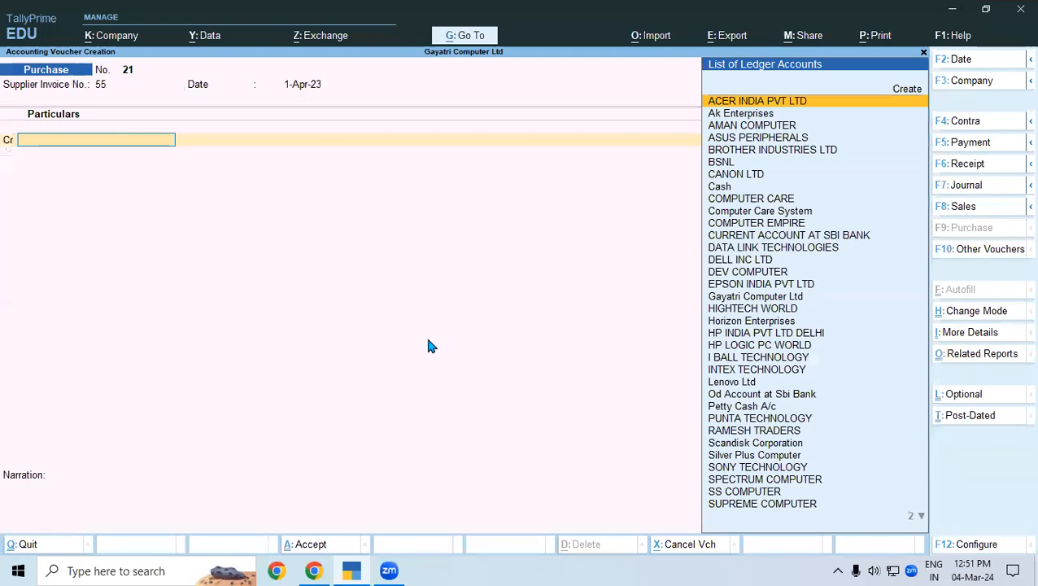
# - Credit Ak Enterprises with 30000, accepting its party details and leaving the receipt details blank
pyautogui.write('AK')
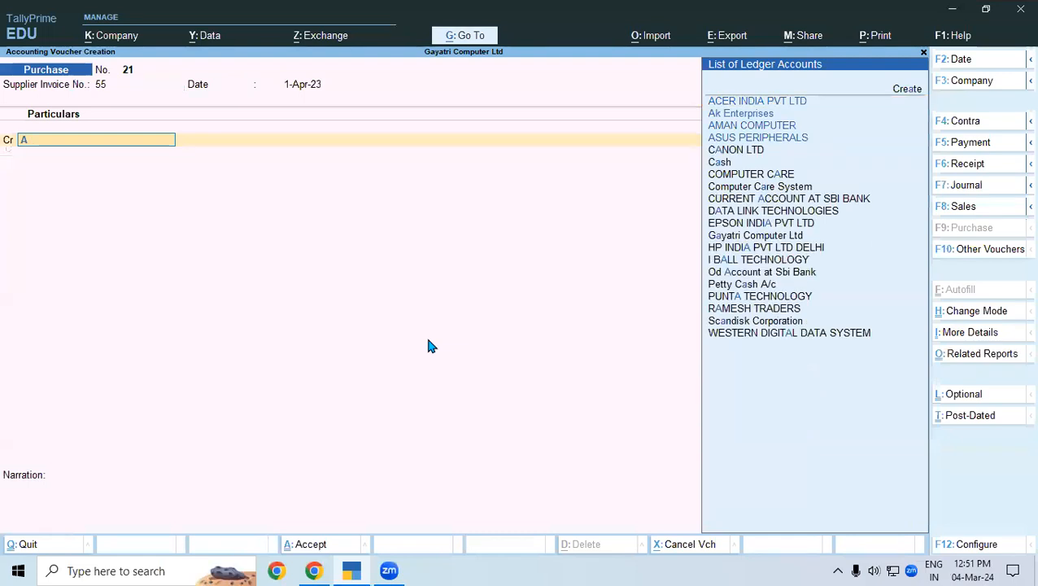
pyautogui.press('Return')
pyautogui.press('Return')
pyautogui.press('Return')
pyautogui.press('Return')
pyautogui.press('Return')
pyautogui.press('Return')
pyautogui.press('Return')
pyautogui.press('Return')
pyautogui.press('Return')
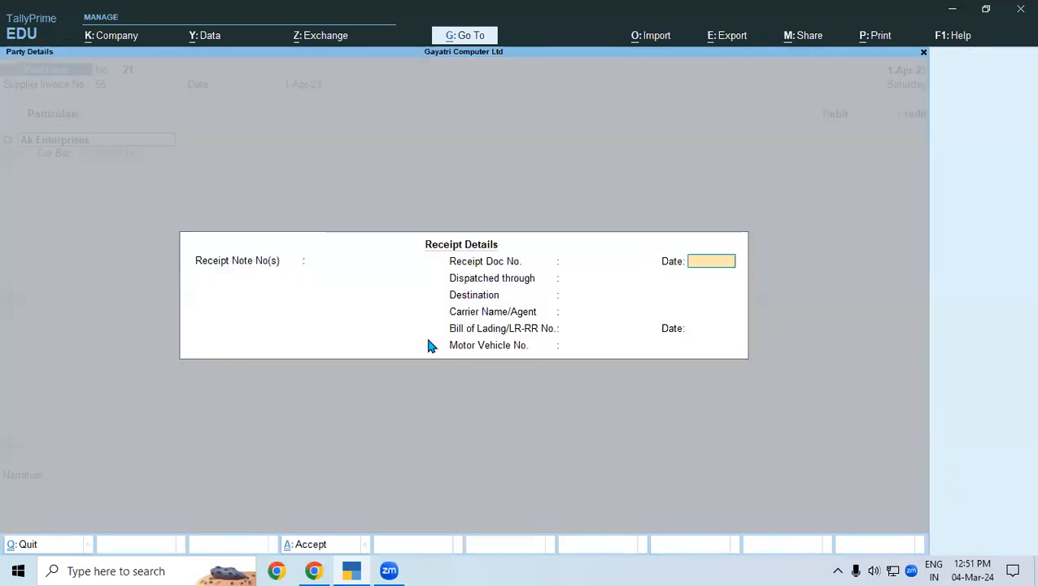
pyautogui.press('Return')
pyautogui.press('Return')
pyautogui.press('Return')
pyautogui.press('Return')
pyautogui.press('Return')
pyautogui.press('Return')
pyautogui.press('Return')
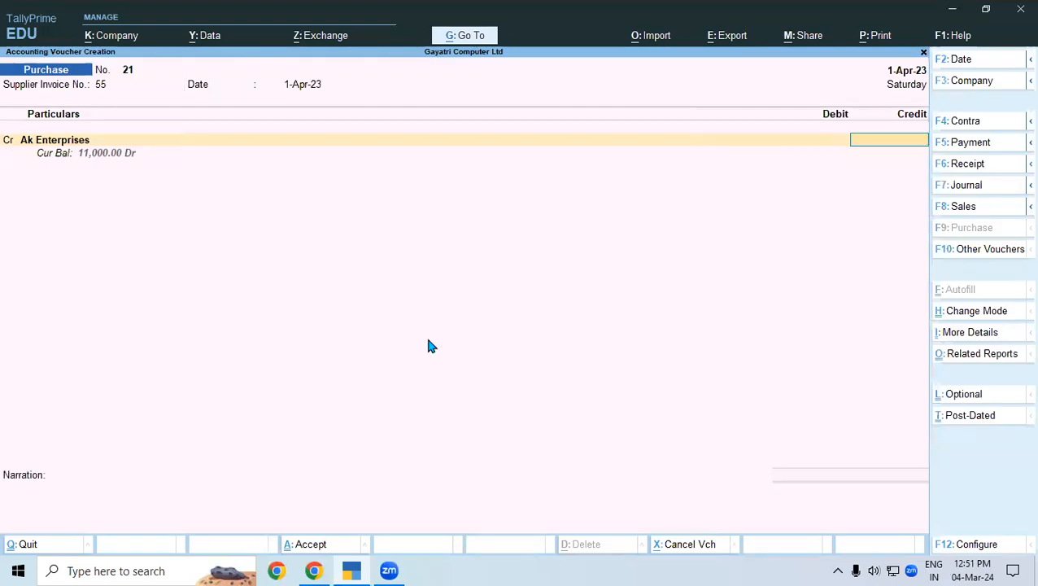
pyautogui.write('300000')
pyautogui.press('Return')
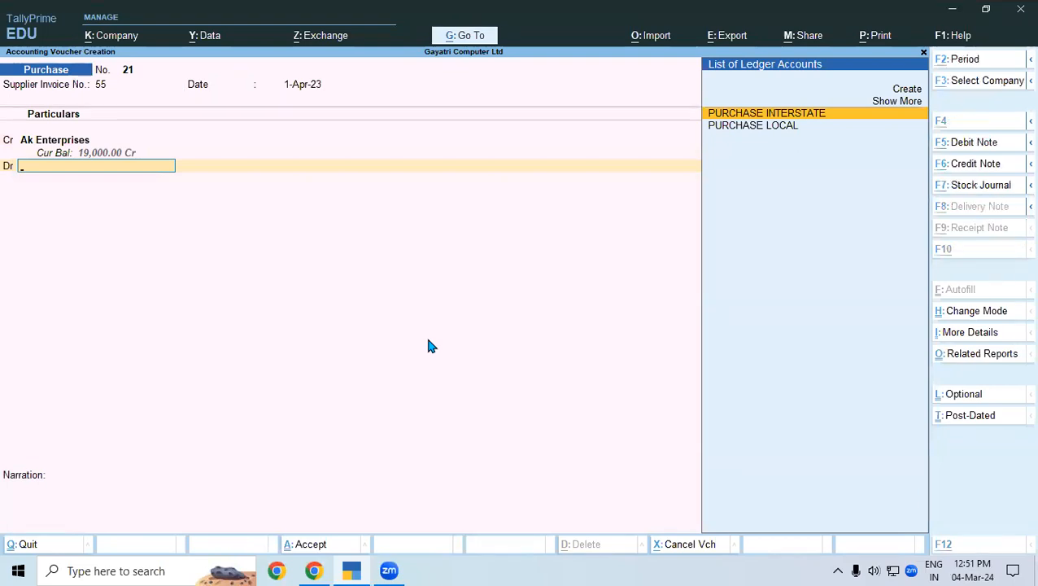
# - Create a ledger named COMPUTER under Fixed Assets from the purchase voucher's debit line and save it
pyautogui.hotkey('alt', 'c')
pyautogui.write('C')
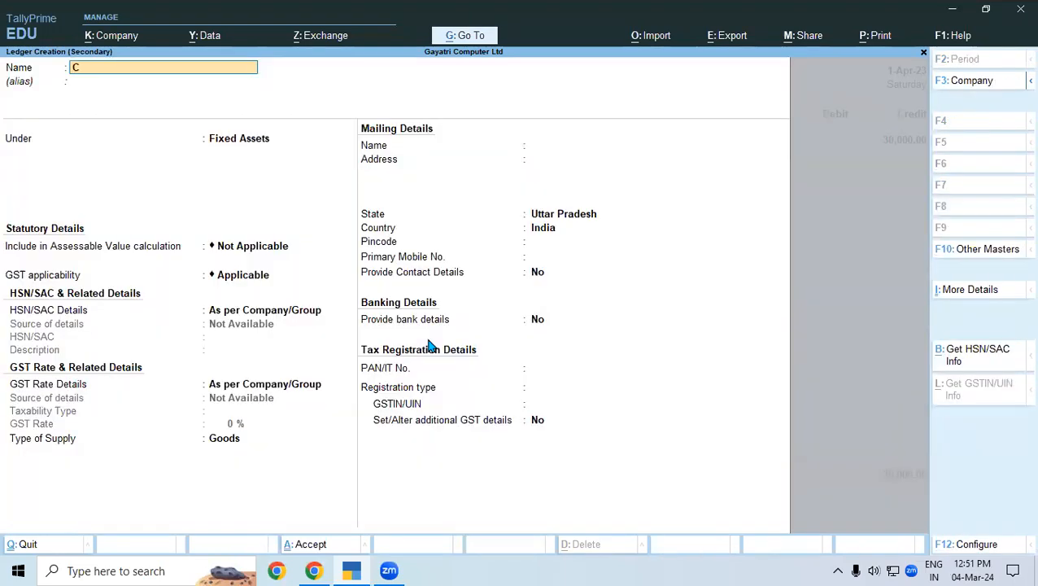
pyautogui.write('OMPUTER')
pyautogui.press('Return')
pyautogui.press('Return')
pyautogui.press('Return')
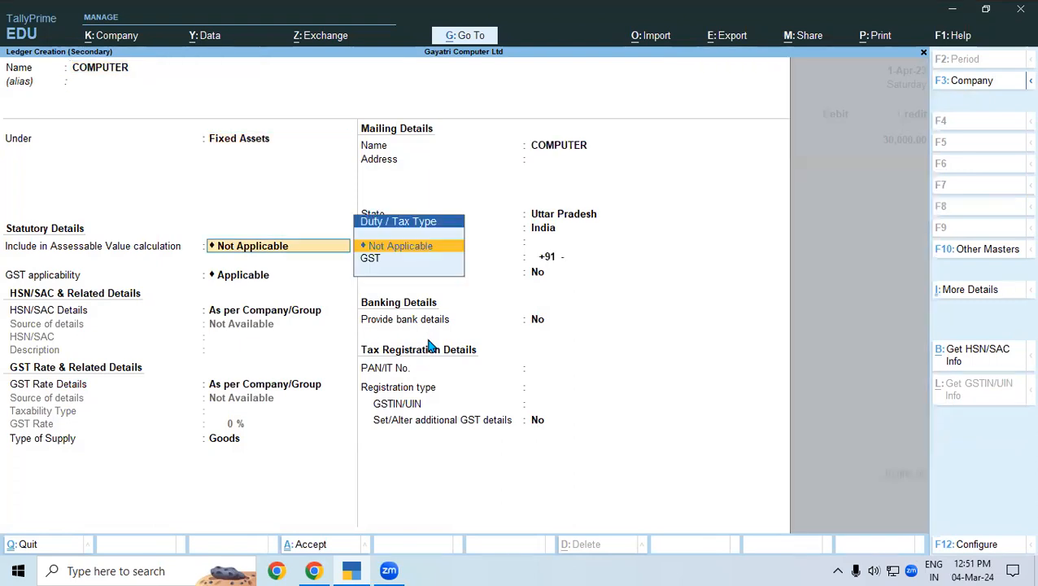
pyautogui.hotkey('ctrl', 'a')
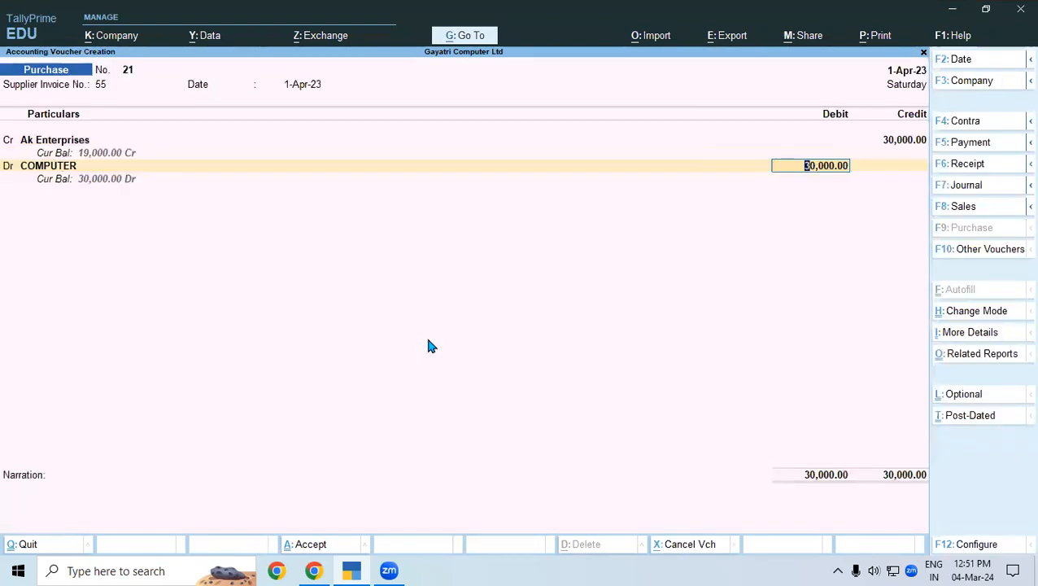
# - Save the purchase voucher with COMPUTER debited 30000 and return to the Gateway of Tally
pyautogui.press('ctrl')
pyautogui.hotkey('ctrl', 'a')
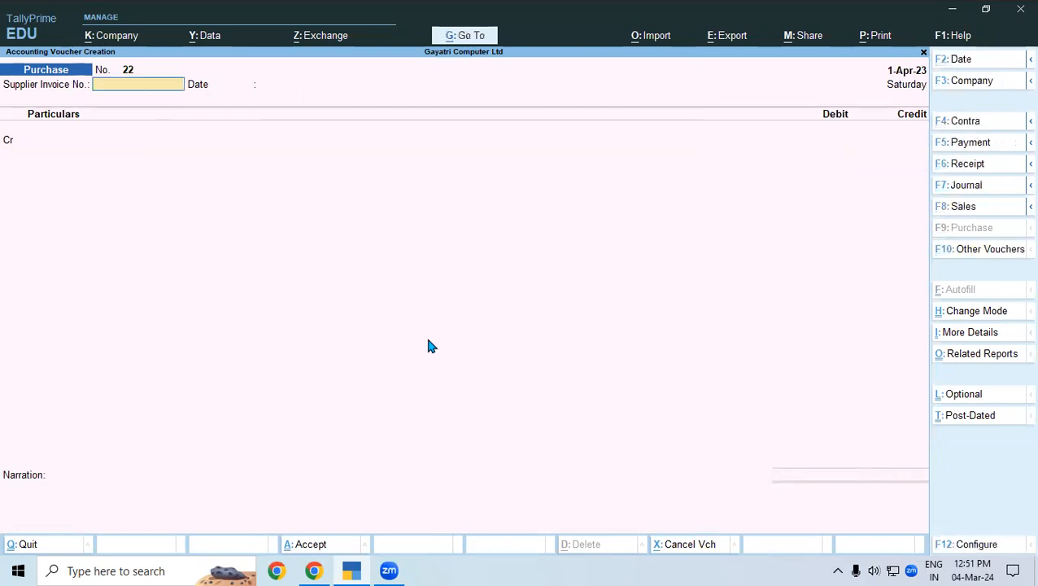
pyautogui.press('Escape')
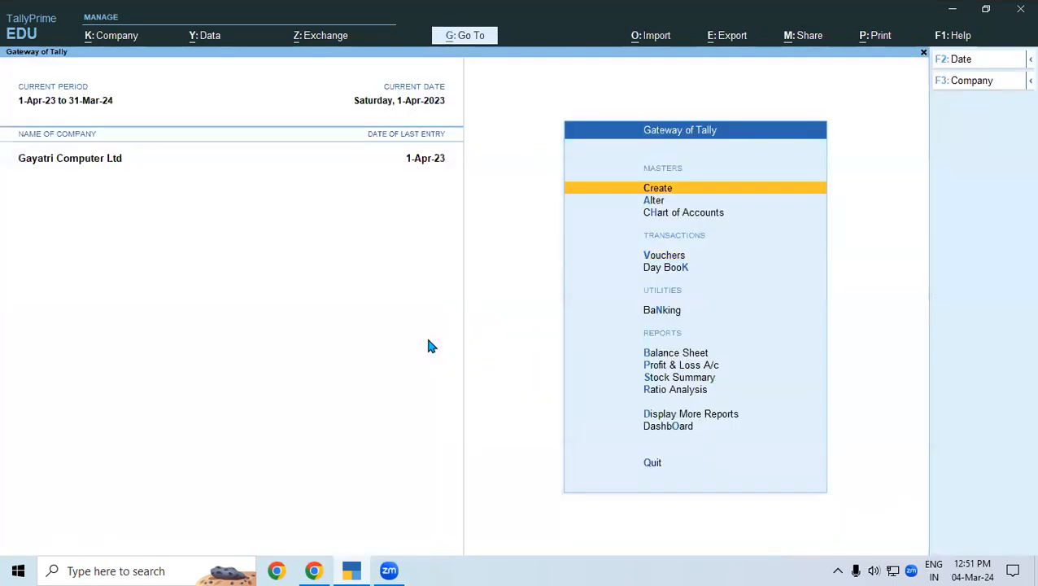
# - Open the Balance Sheet and expand it to detailed format to check the new COMPUTER entry under Fixed Assets
pyautogui.press('b')
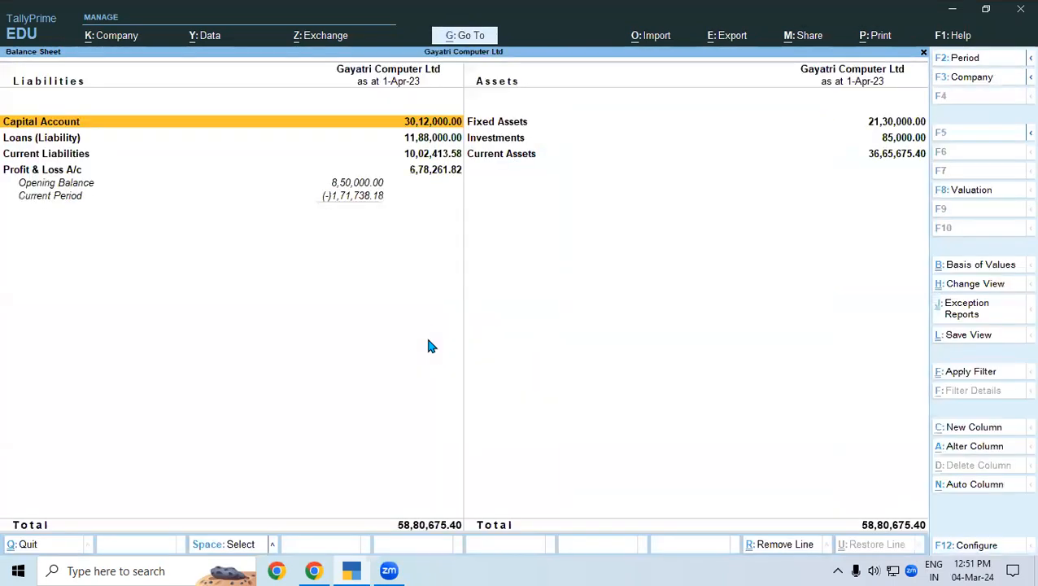
pyautogui.hotkey('alt', 'F5')
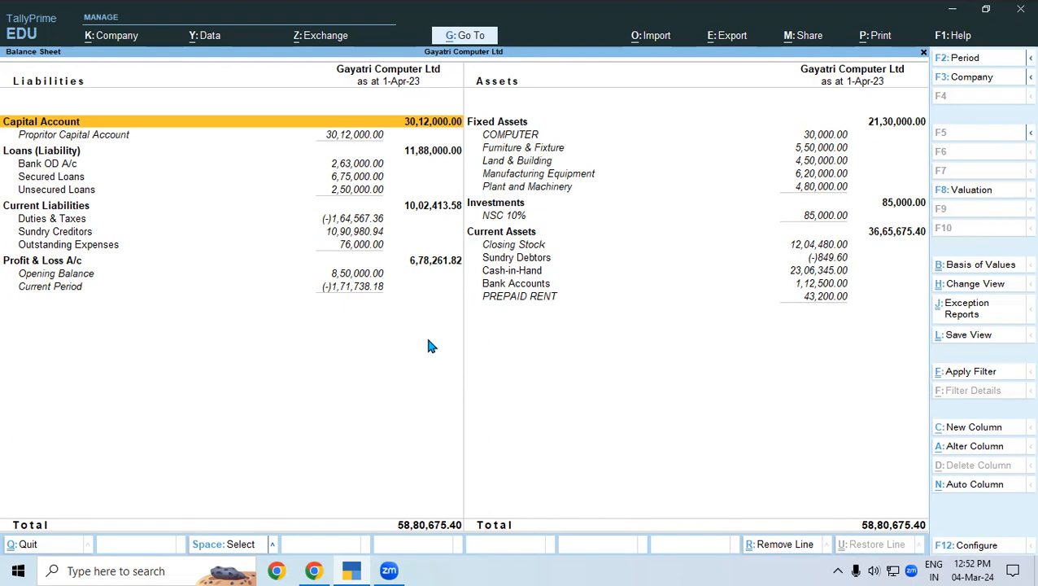
# - Read the Stock Summary report-checking instructions in Chrome's course document, and return to the Gateway of Tally
pyautogui.click(314, 571)
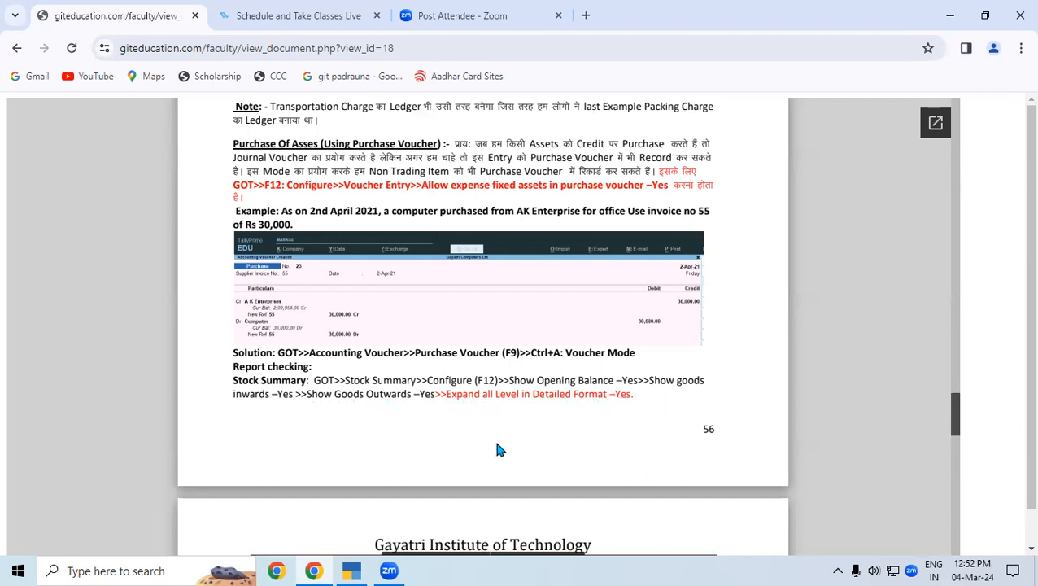
pyautogui.click(350, 570)
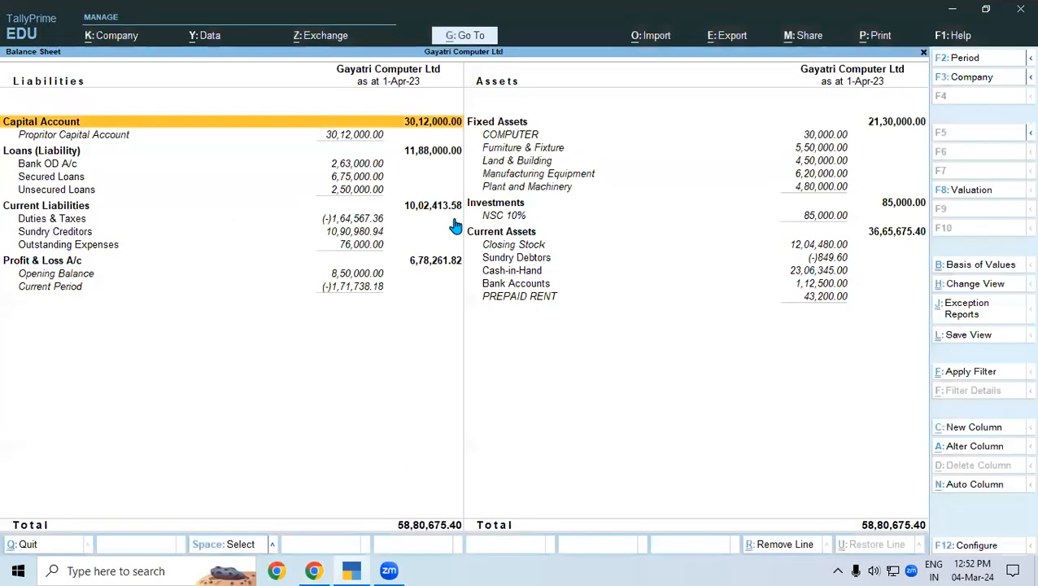
pyautogui.press('Escape')
pyautogui.press('Escape')
pyautogui.press('Escape')
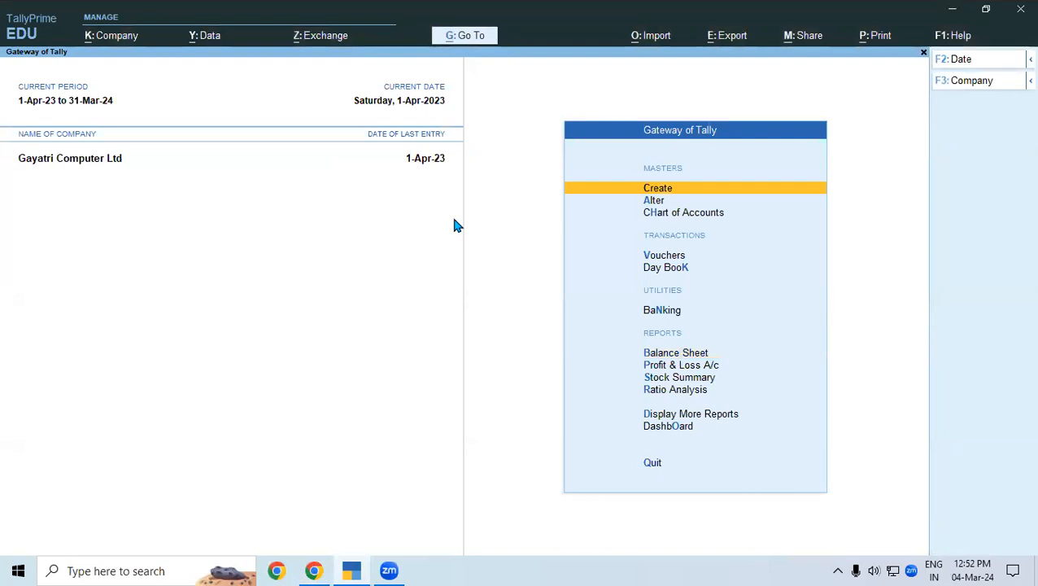
# - Open the Stock Summary report from the Gateway of Tally
pyautogui.press('Down')
pyautogui.press('Down')
pyautogui.press('Down')
pyautogui.press('Down')
pyautogui.press('Down')
pyautogui.press('Down')
pyautogui.press('Down')
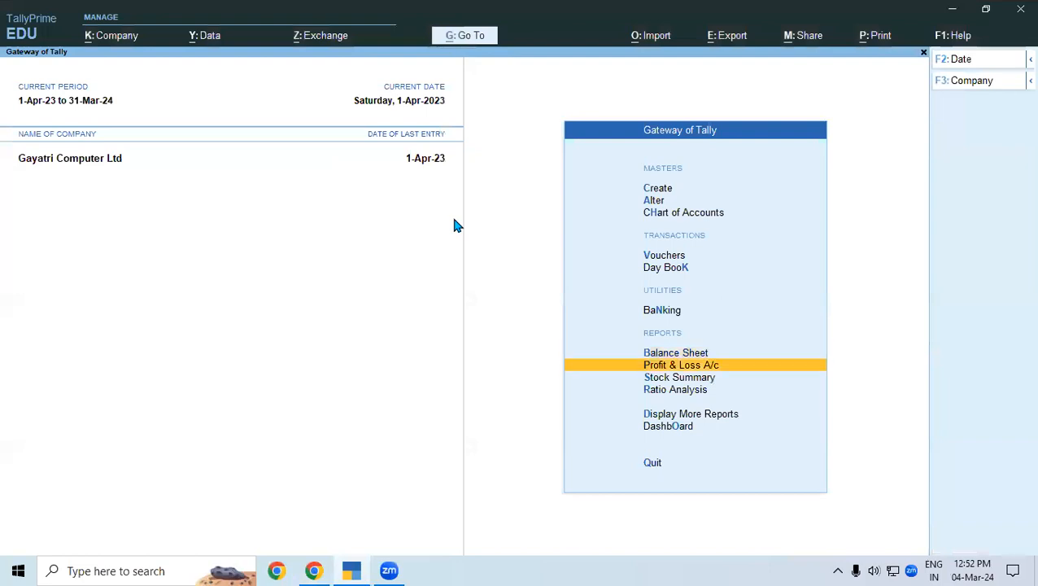
pyautogui.press('Down')
pyautogui.press('Return')
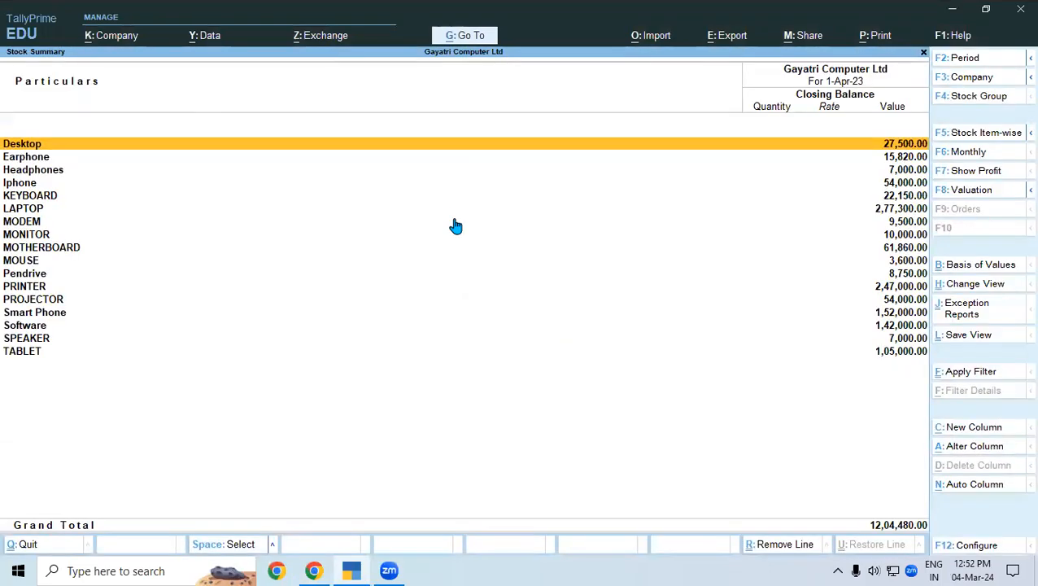
# - Configure the Stock Summary to show the opening balance, goods inwards and goods outwards
pyautogui.press('F12')
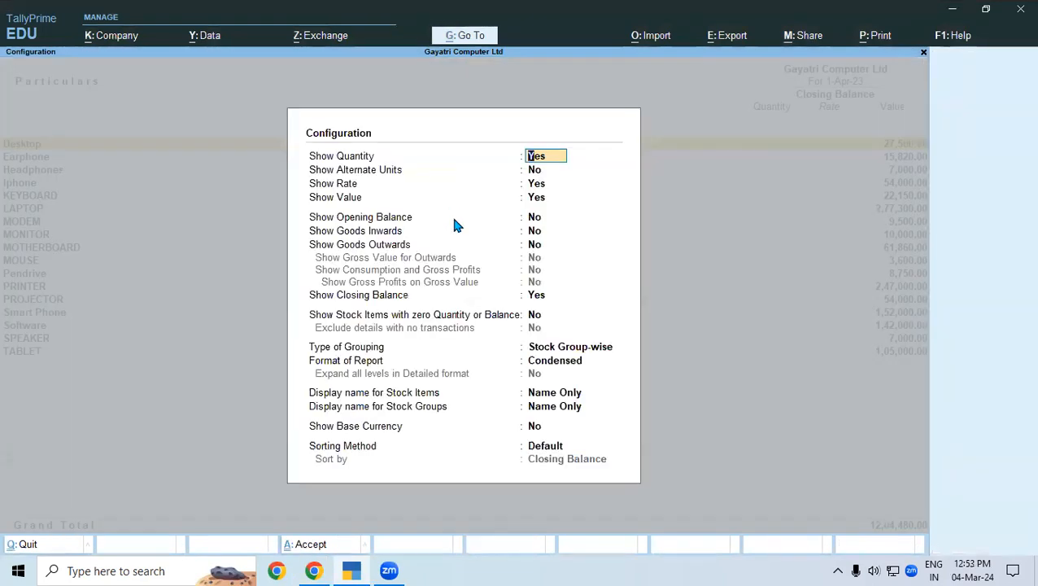
pyautogui.press('Return')
pyautogui.press('Return')
pyautogui.press('Return')
pyautogui.press('Return')
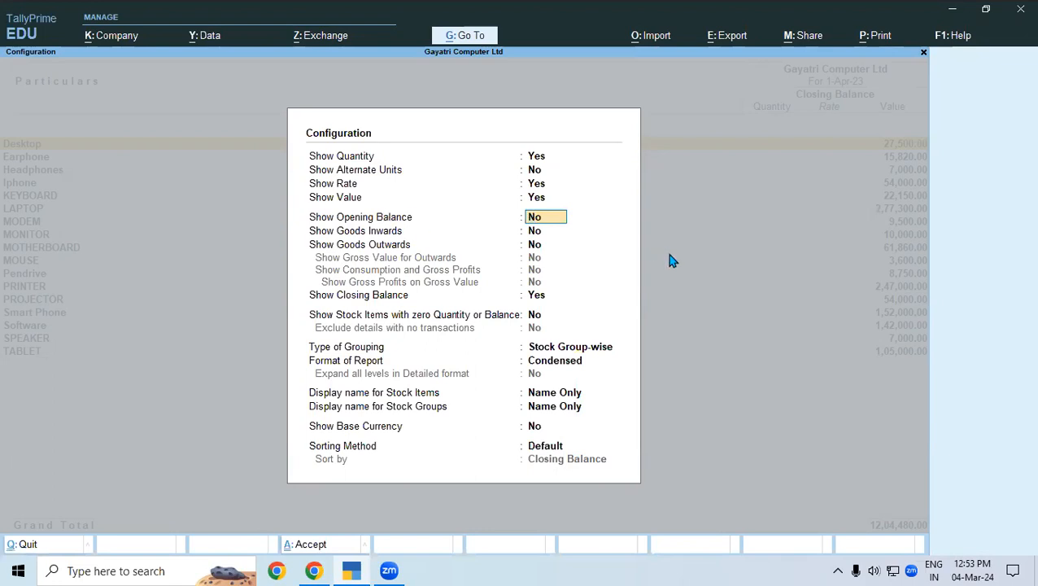
pyautogui.press('y')
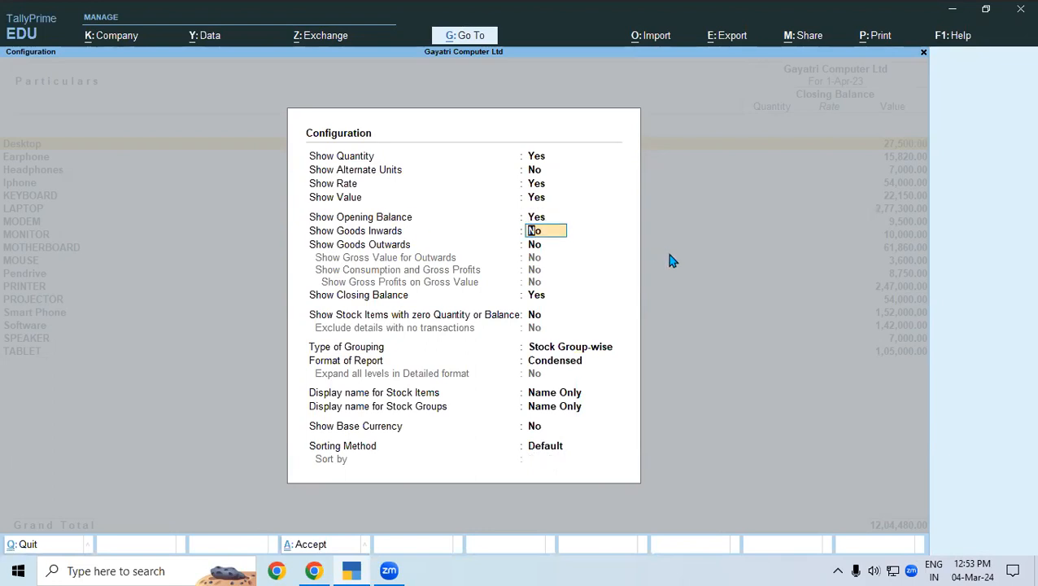
pyautogui.press('y')
pyautogui.press('Return')
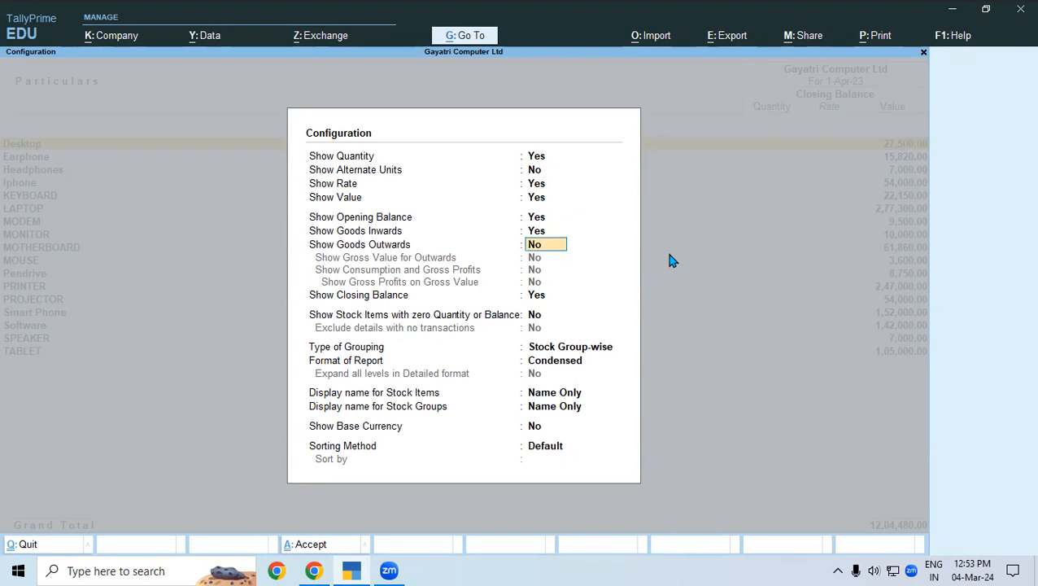
pyautogui.press('y')
pyautogui.press('Return')
pyautogui.press('Return')
pyautogui.press('Return')
pyautogui.press('Return')
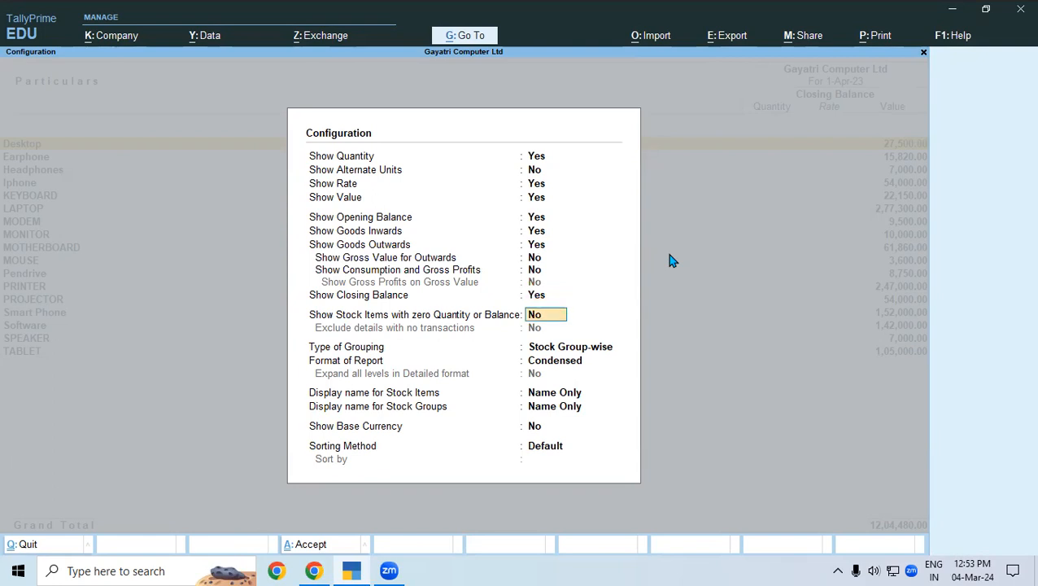
# - Apply Stock Item-wise grouping in Detailed format with all levels expanded, and leave the report for the Gateway of Tally
pyautogui.press('Return')
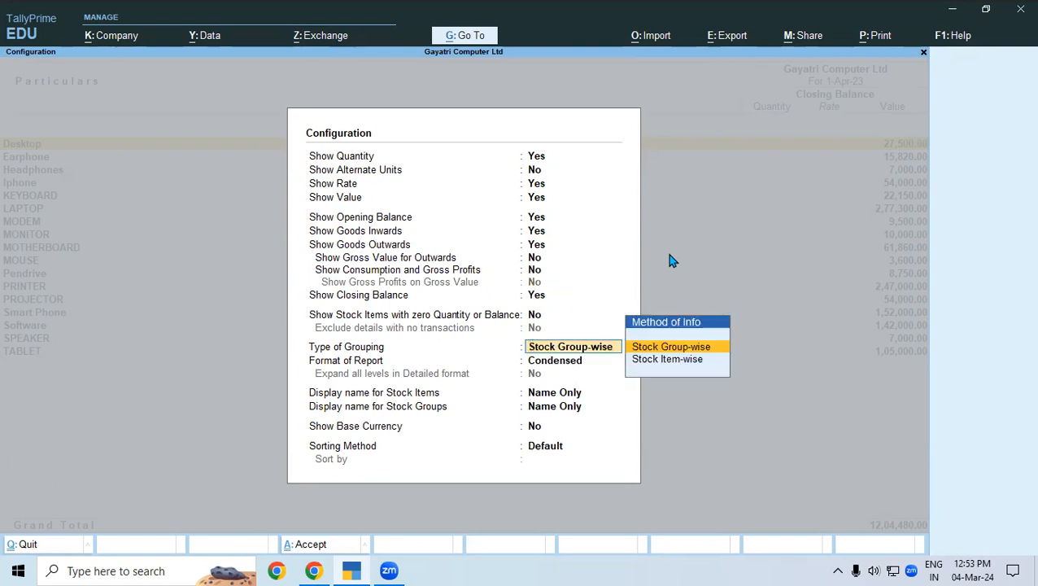
pyautogui.press('Down')
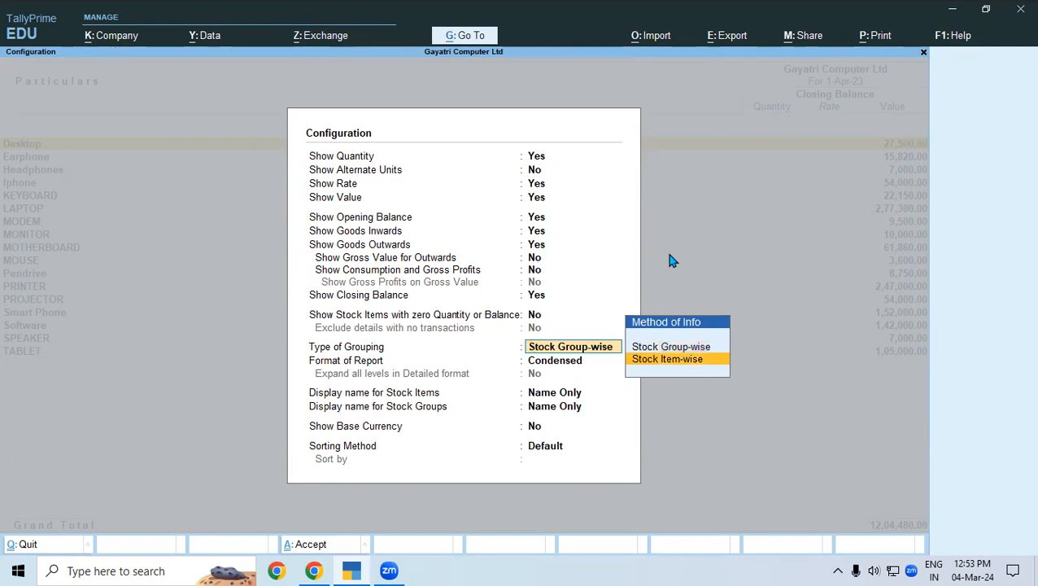
pyautogui.press('Return')
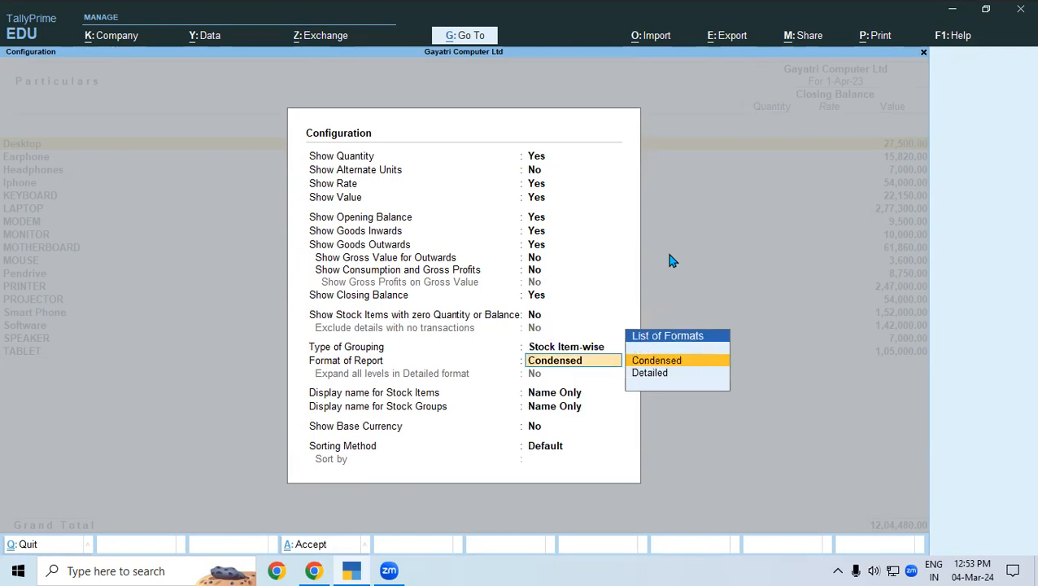
pyautogui.press('Down')
pyautogui.press('Return')
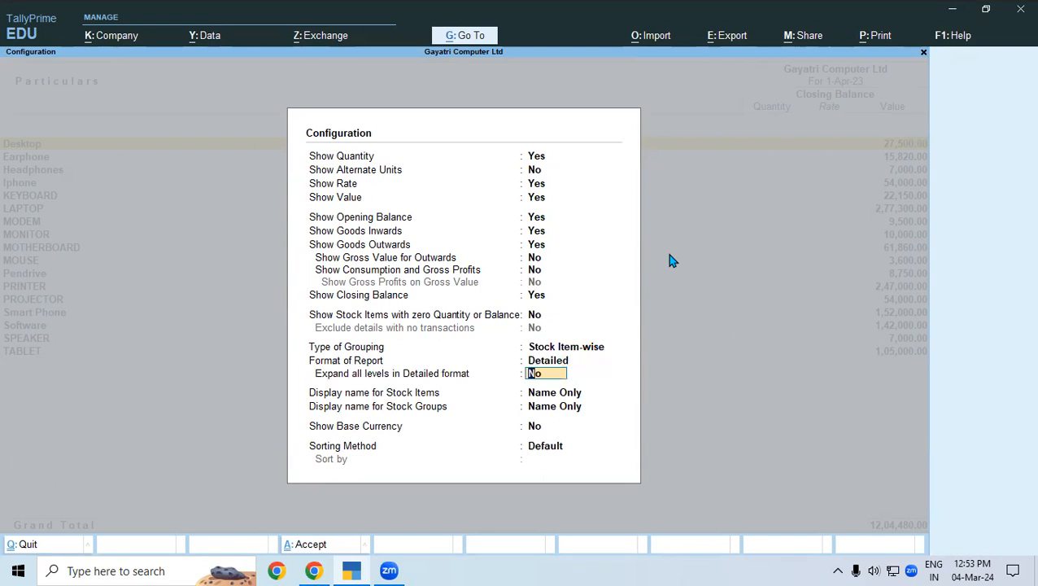
pyautogui.write('Y')
pyautogui.press('Return')
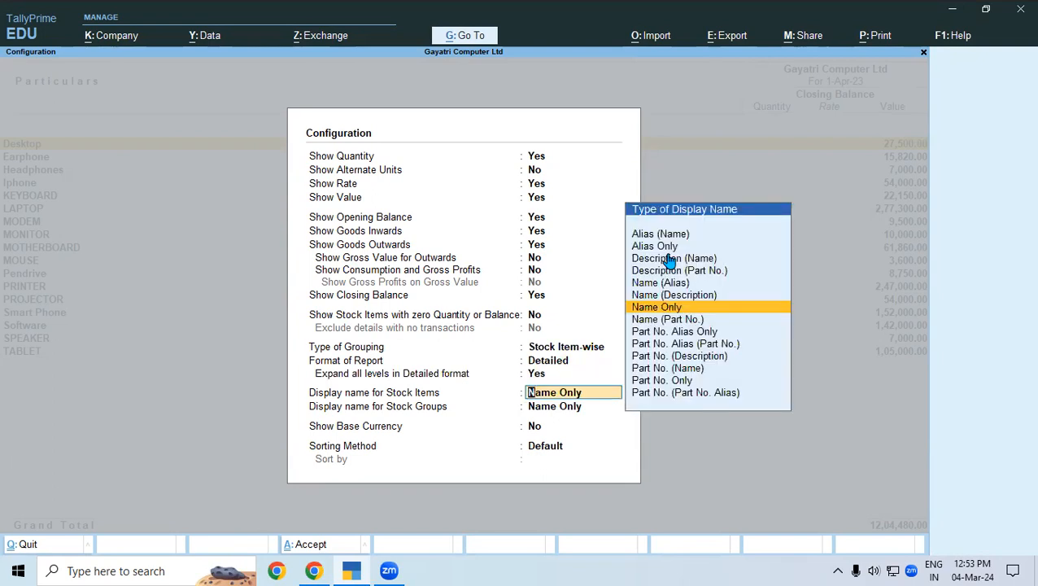
pyautogui.press('Return')
pyautogui.press('Return')
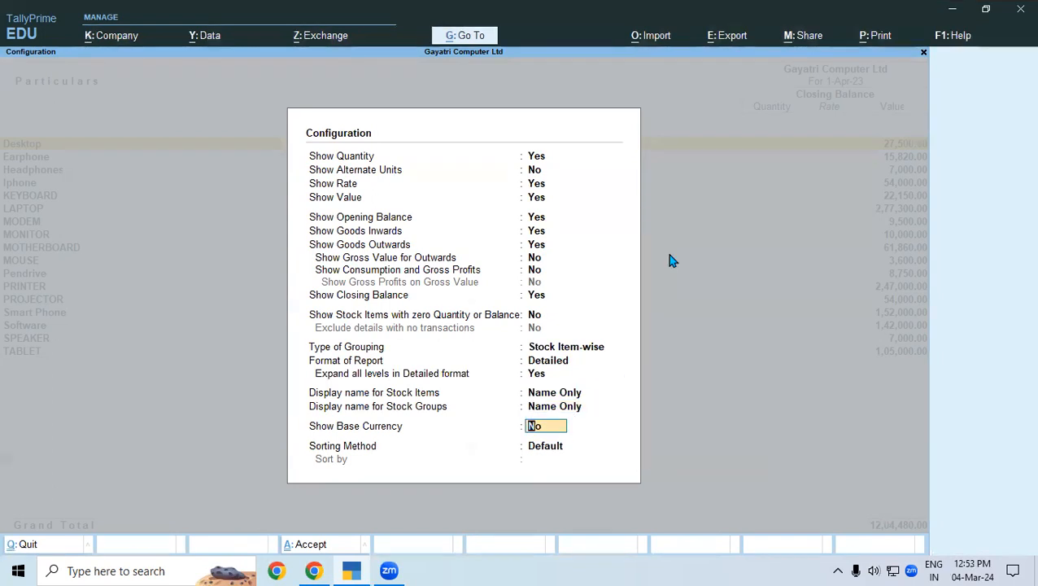
pyautogui.hotkey('ctrl', 'a')
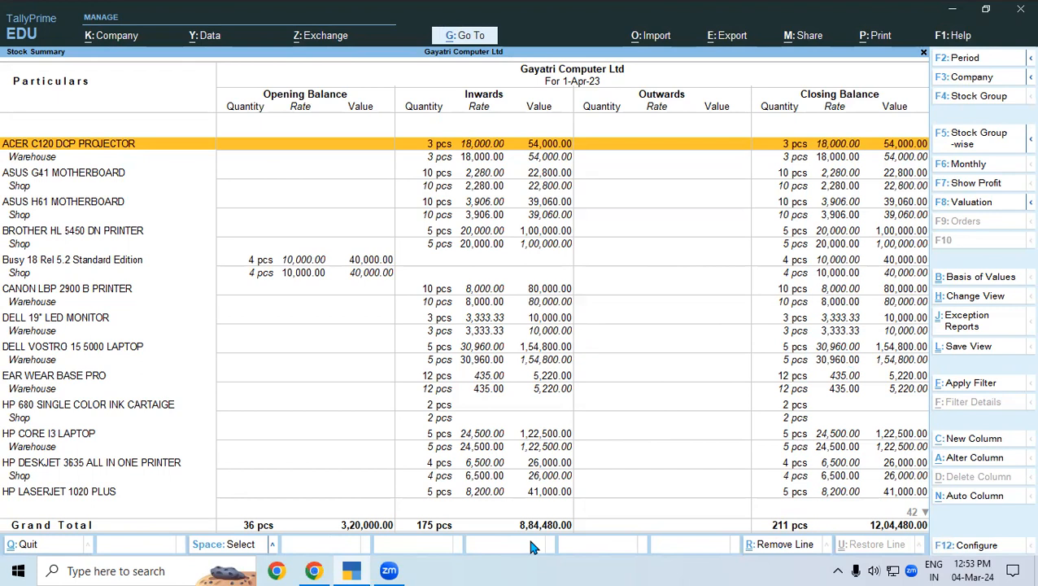
pyautogui.press('Escape')
pyautogui.press('Escape')
pyautogui.press('Escape')
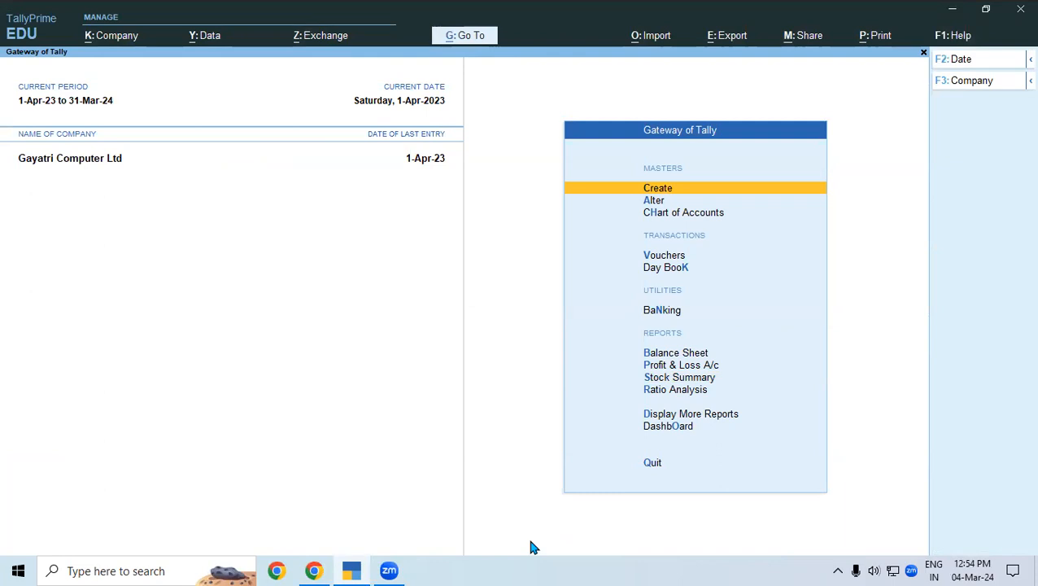
# - Reopen the Stock Summary report from the Gateway of Tally
pyautogui.press('Down')
pyautogui.press('Down')
pyautogui.press('Down')
pyautogui.press('Down')
pyautogui.press('Down')
pyautogui.press('Down')
pyautogui.press('Down')
pyautogui.press('Down')
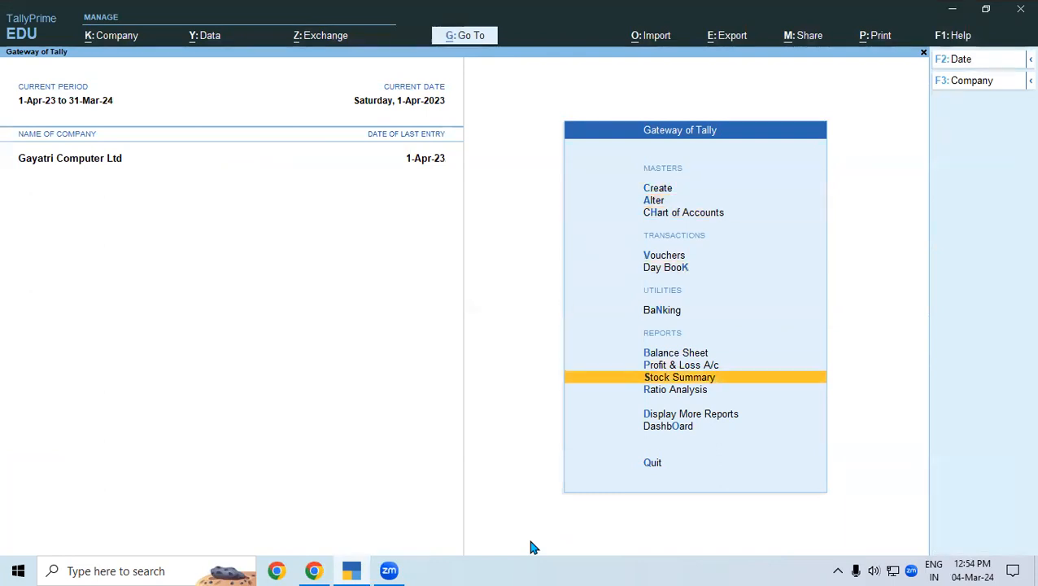
pyautogui.press('Up')
pyautogui.press('Down')
pyautogui.press('Return')
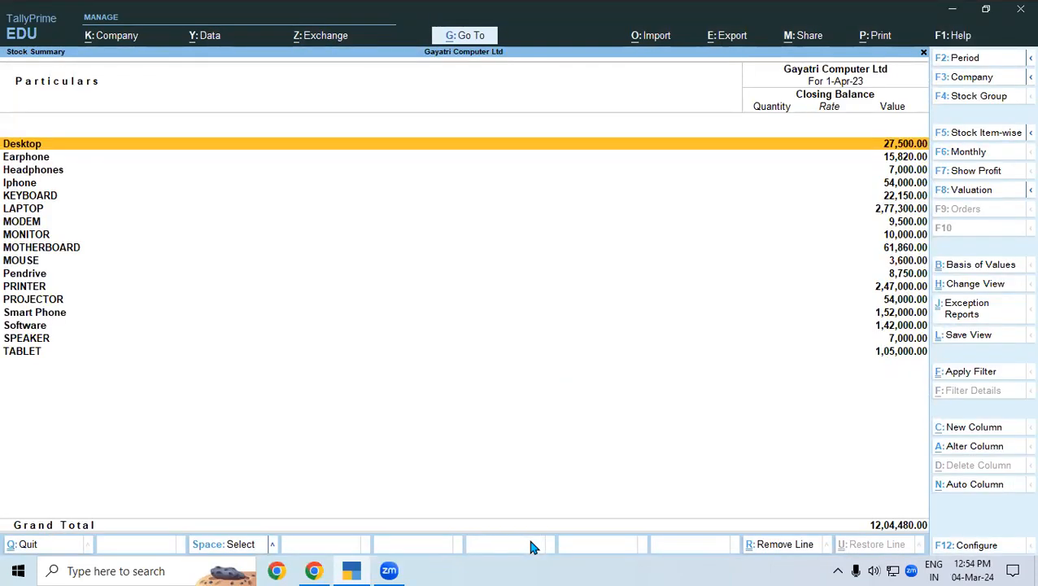
# - Set Show Opening Balance, Show Goods Inwards and Show Goods Outwards to Yes in the Stock Summary configuration
pyautogui.press('F12')
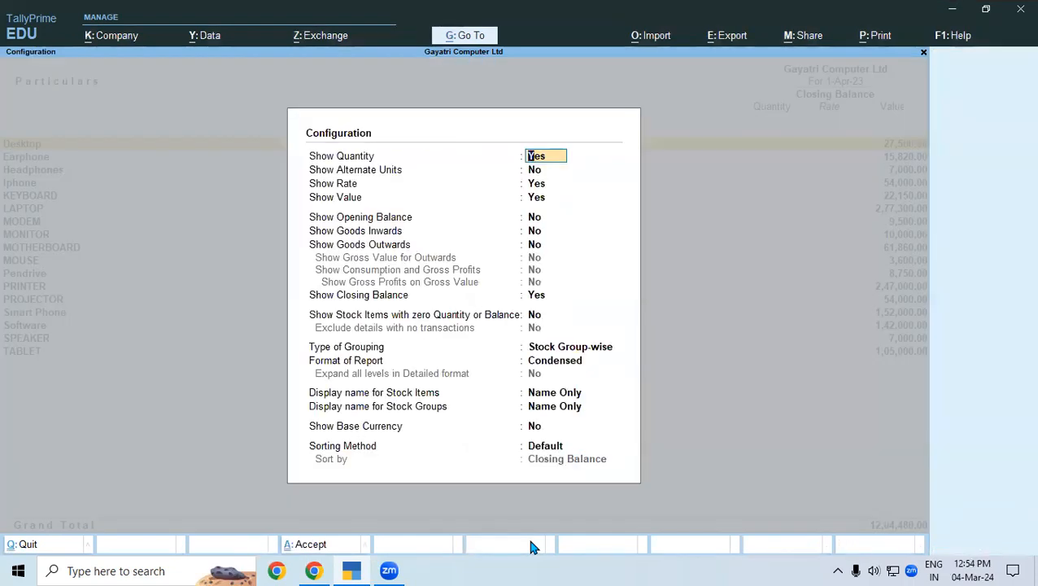
pyautogui.press('Down')
pyautogui.press('Down')
pyautogui.press('Down')
pyautogui.press('Down')
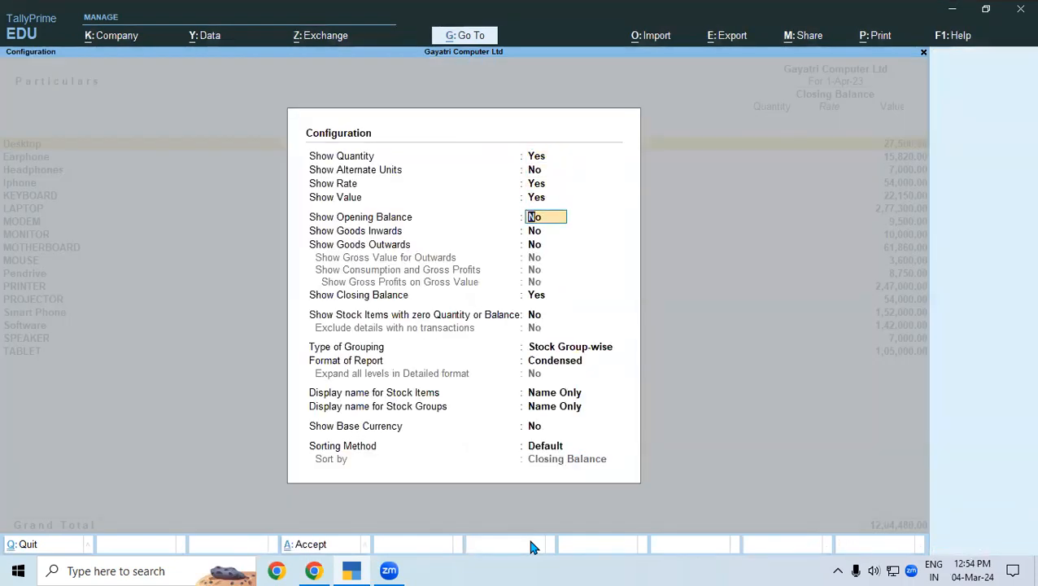
pyautogui.write('Y')
pyautogui.press('Return')
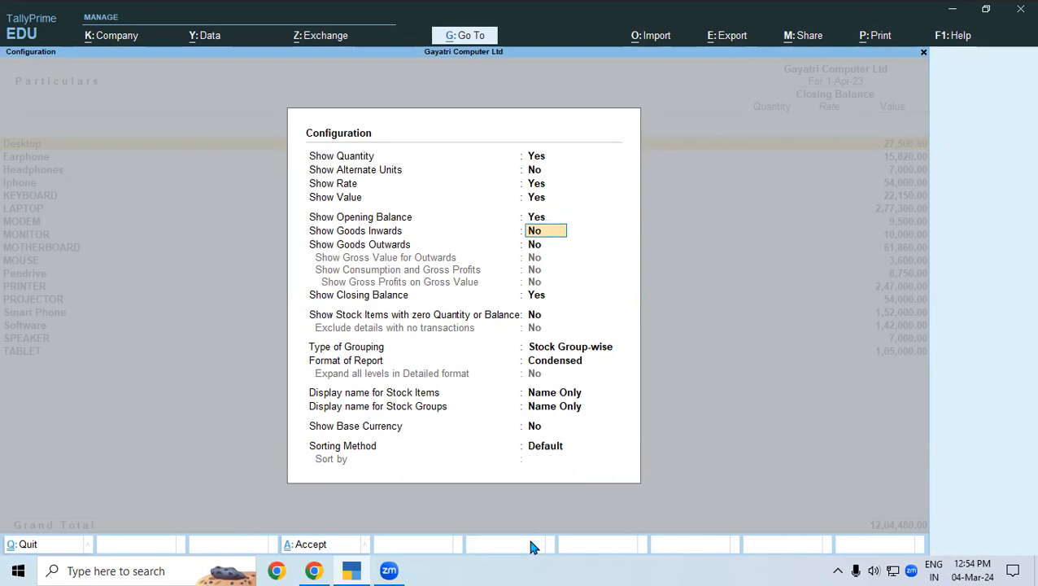
pyautogui.write('Y')
pyautogui.press('Return')
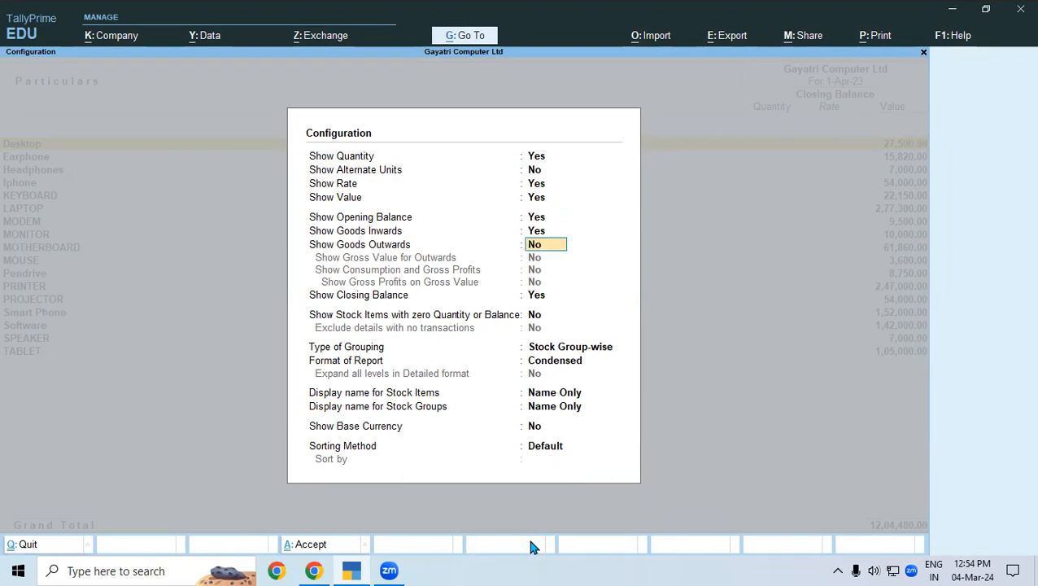
pyautogui.write('Y')
pyautogui.press('Return')
pyautogui.press('Return')
pyautogui.press('Return')
pyautogui.press('Return')
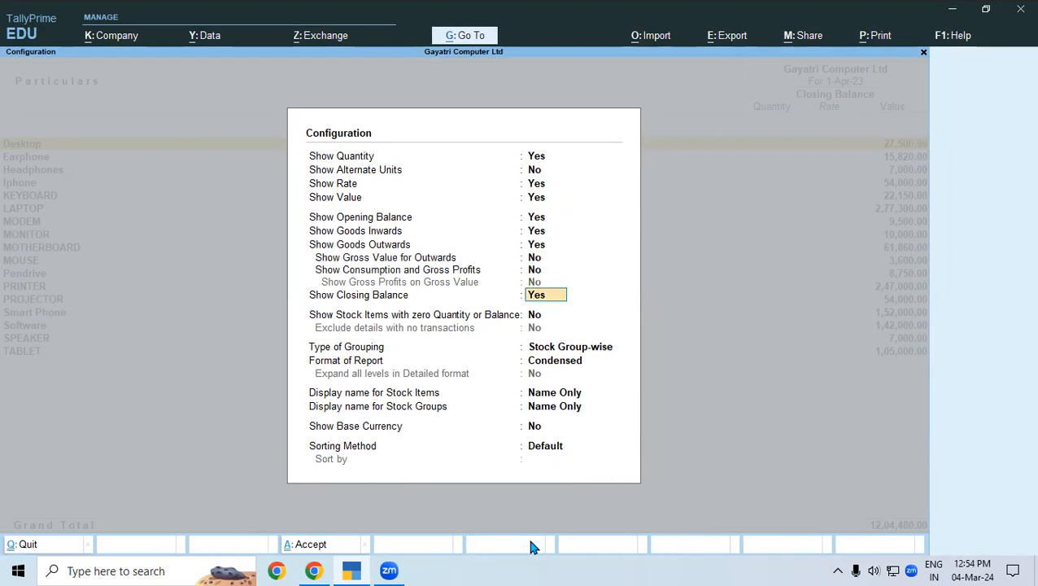
# - Set the grouping to Stock Item-wise and the format to Detailed with all levels expanded, and accept the configuration
pyautogui.press('Return')
pyautogui.press('Down')
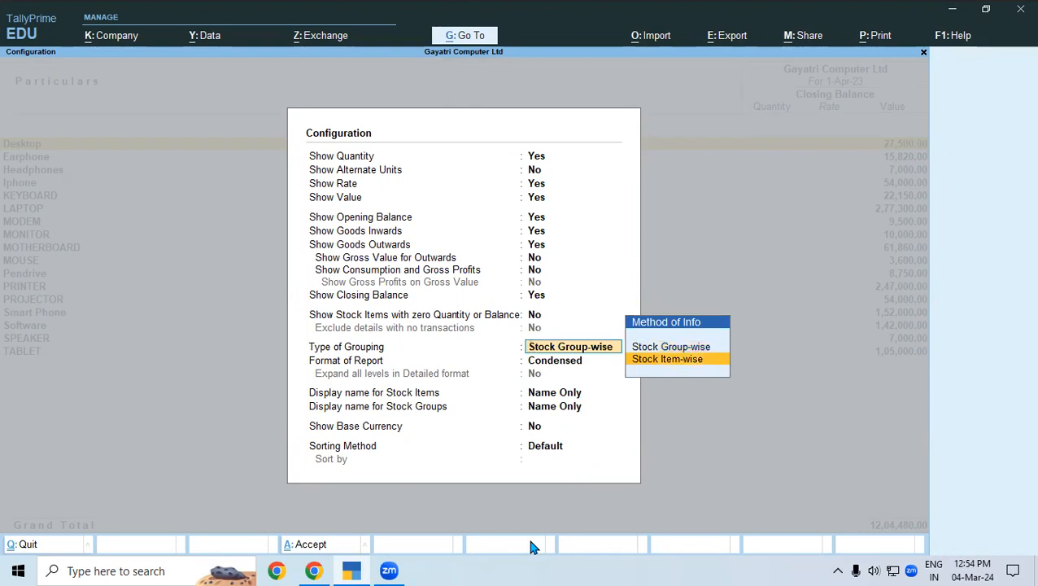
pyautogui.press('Return')
pyautogui.press('Down')
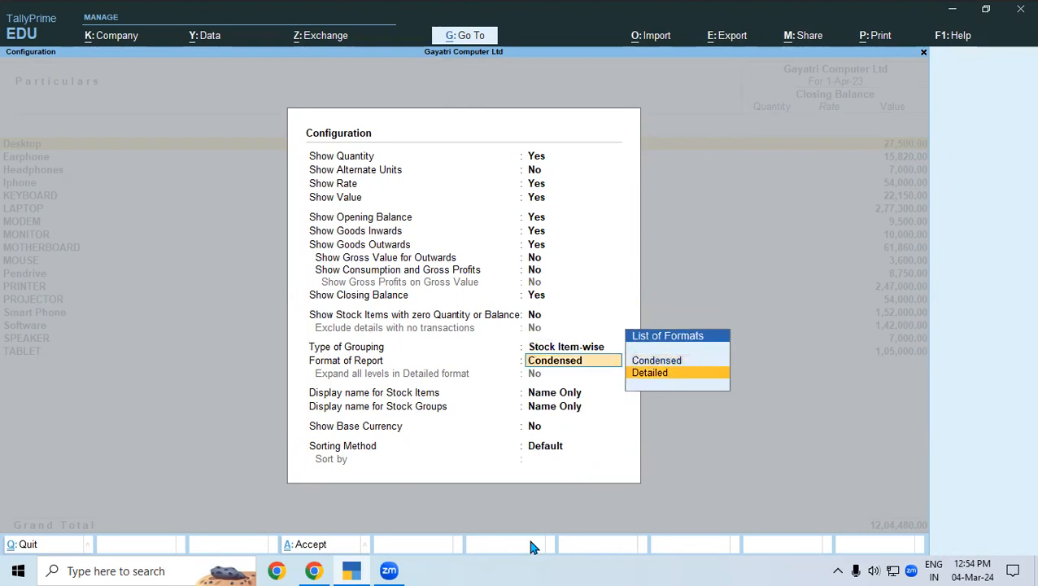
pyautogui.press('Return')
pyautogui.write('Y')
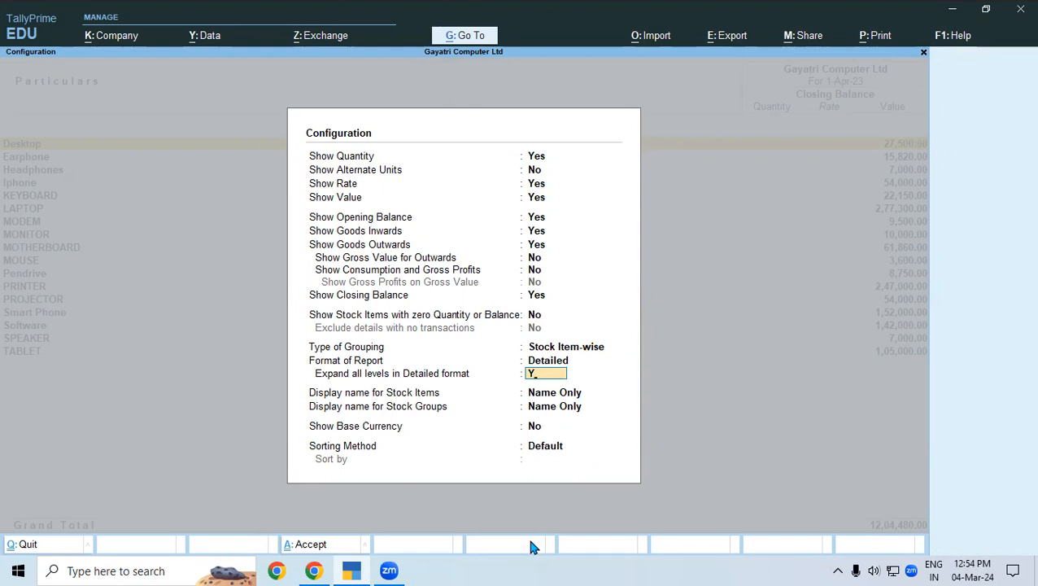
pyautogui.press('Return')
pyautogui.hotkey('ctrl', 'a')
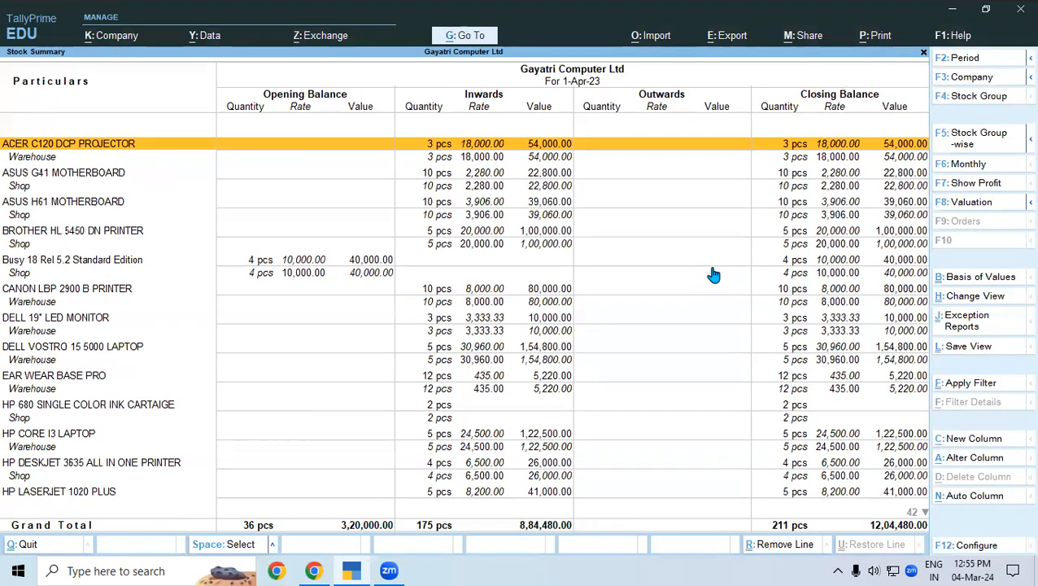
pyautogui.click(854, 35)
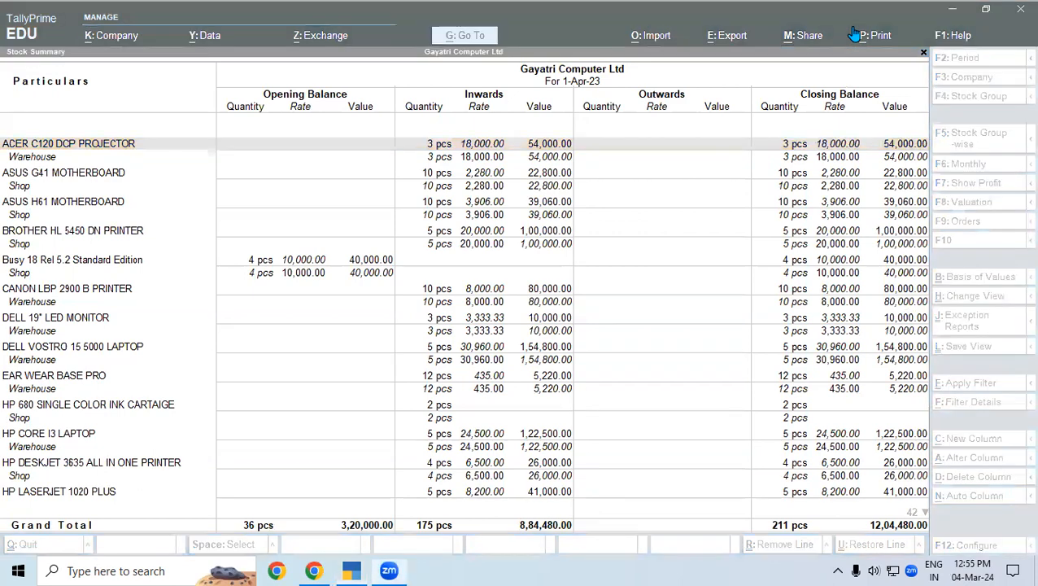